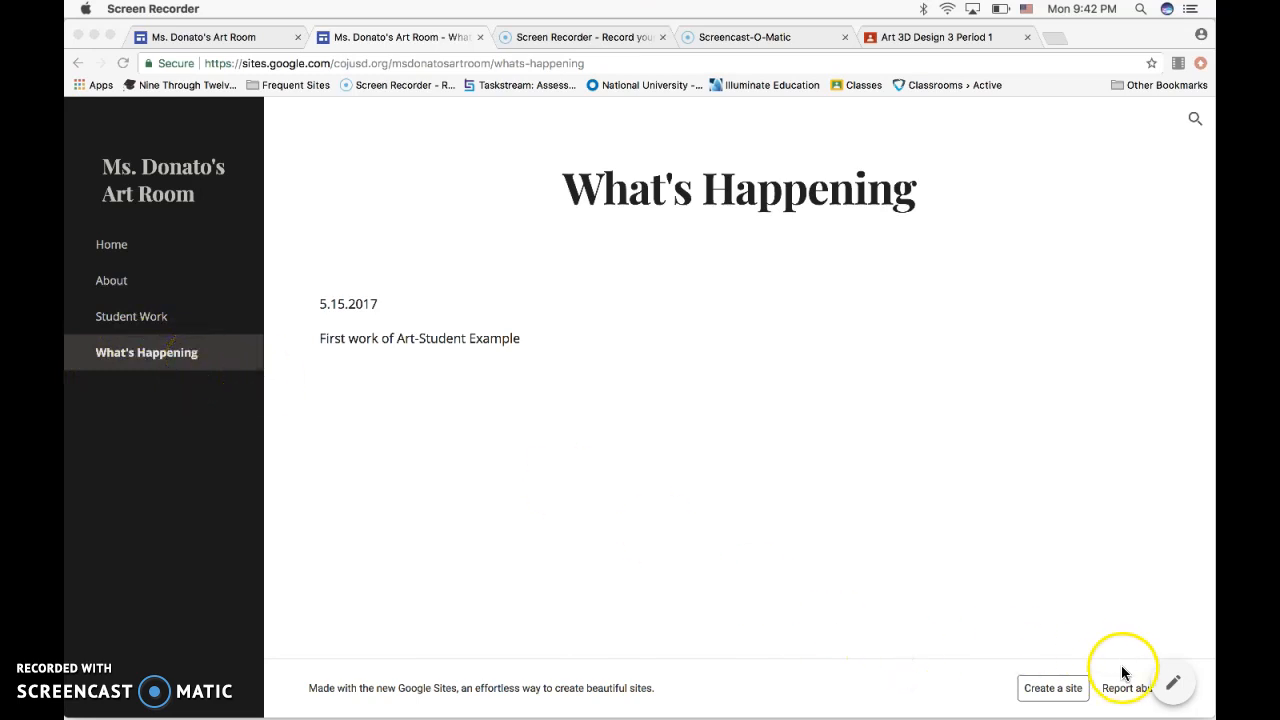
Open the What's Happening page of the published site in the site editor.
{"action": "left_click", "coordinate": [1171, 684]}
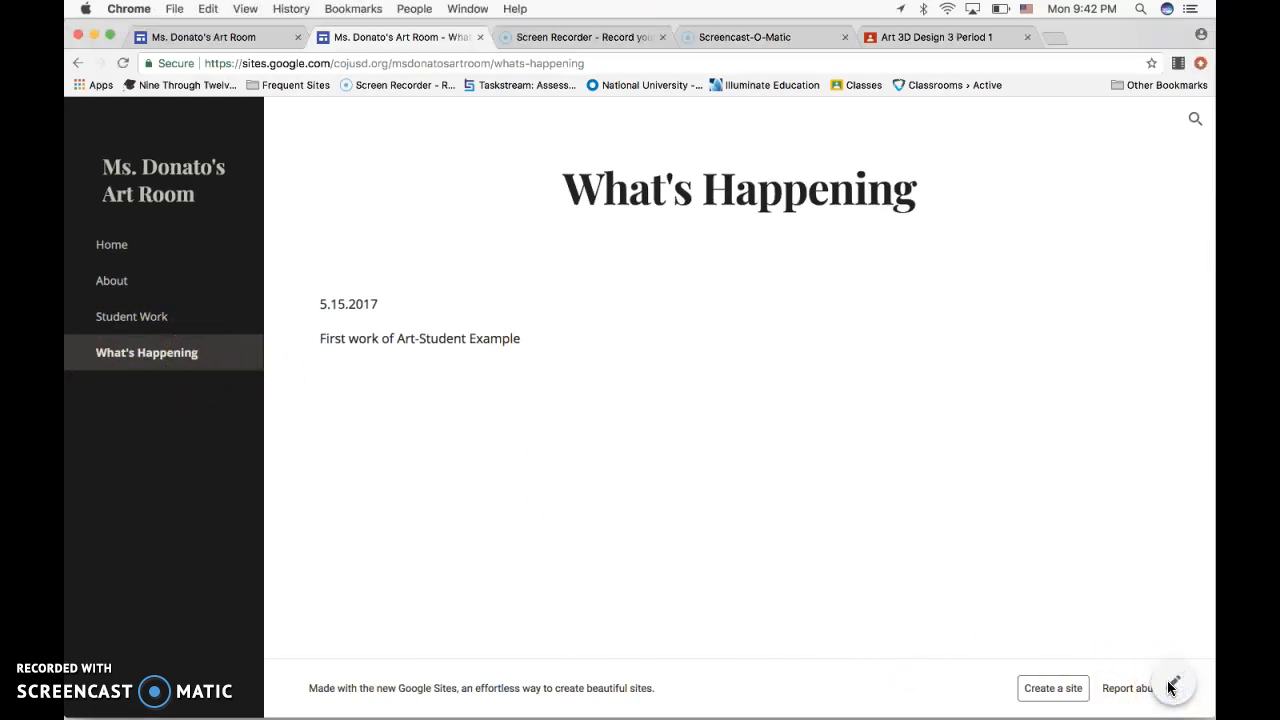
{"action": "left_click", "coordinate": [1171, 686]}
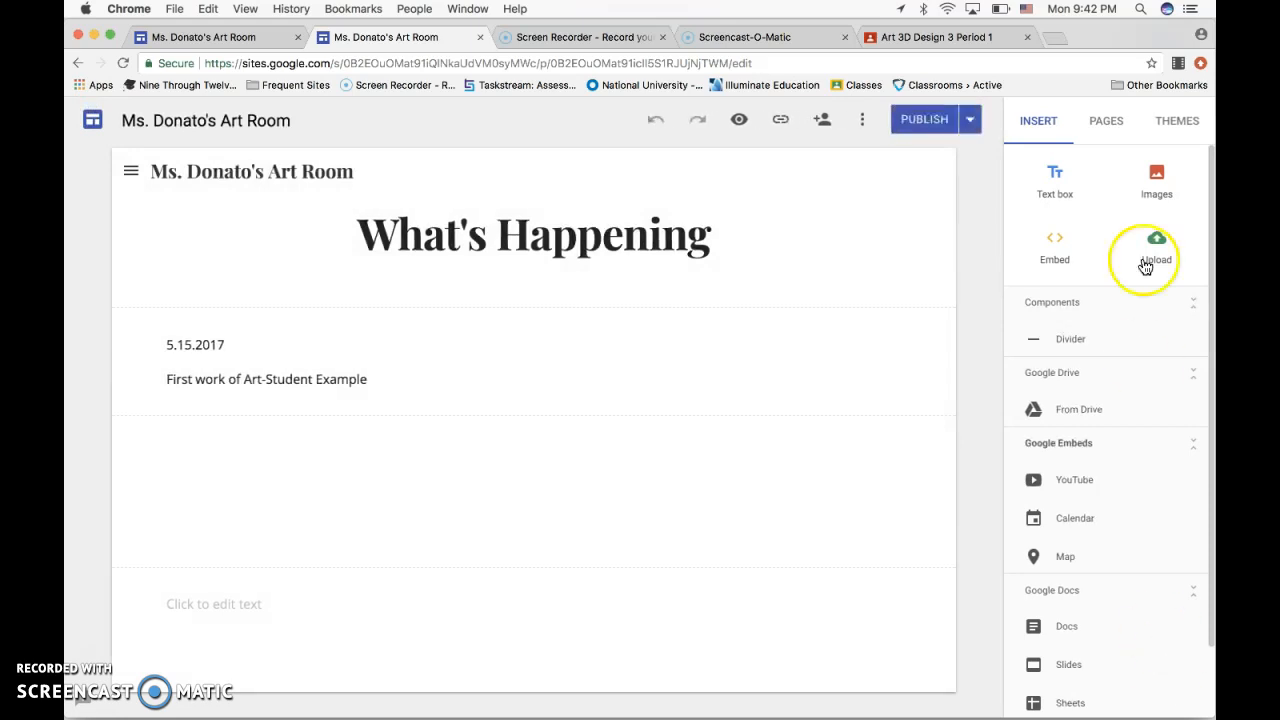
Switch to the Art 3D Design 3 class in Google Classroom and review the website assignment post with all its class comments expanded.
{"action": "left_click", "coordinate": [957, 40]}
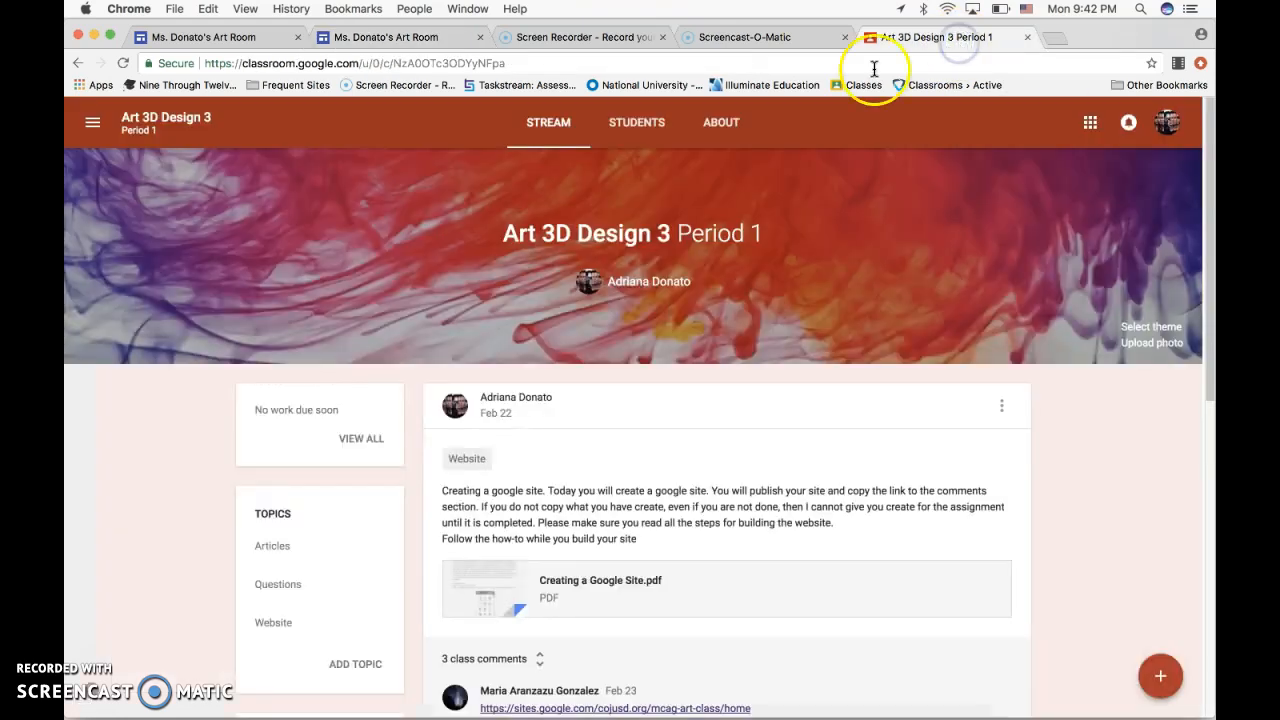
{"action": "scroll", "coordinate": [793, 500], "scroll_direction": "down", "scroll_amount": 3}
{"action": "scroll", "coordinate": [793, 509], "scroll_direction": "down", "scroll_amount": 3}
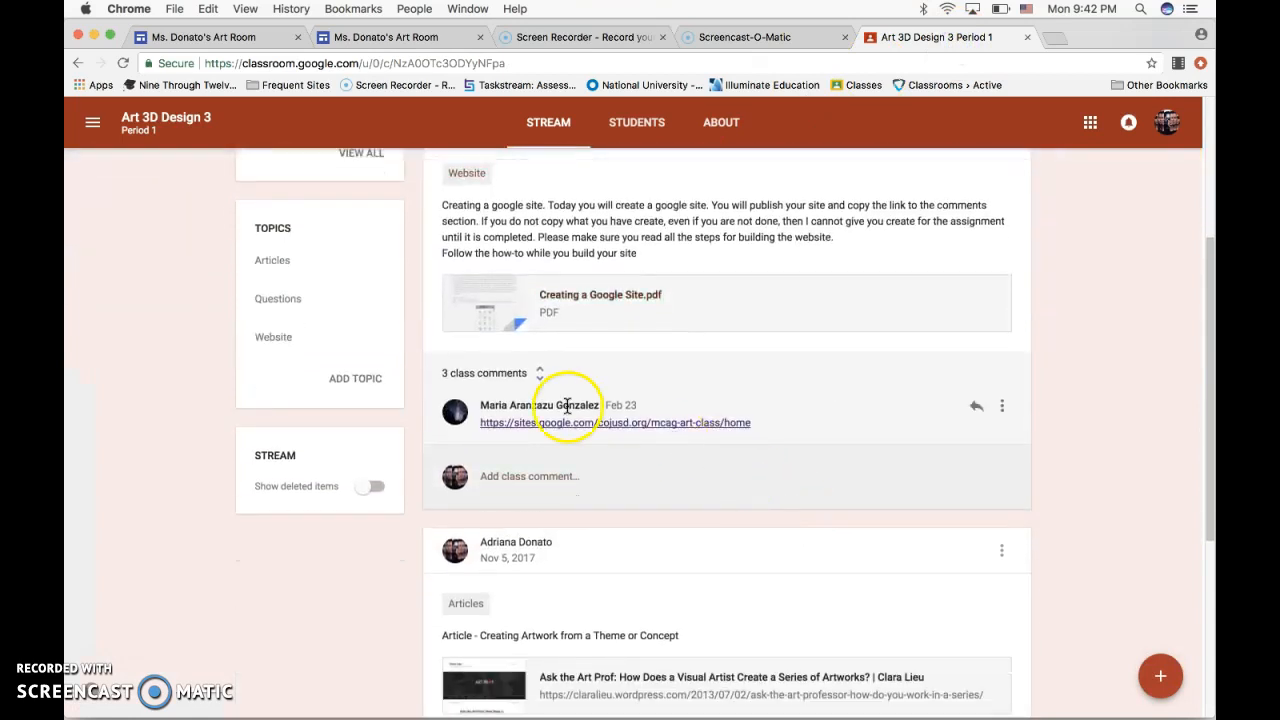
{"action": "left_click", "coordinate": [518, 378]}
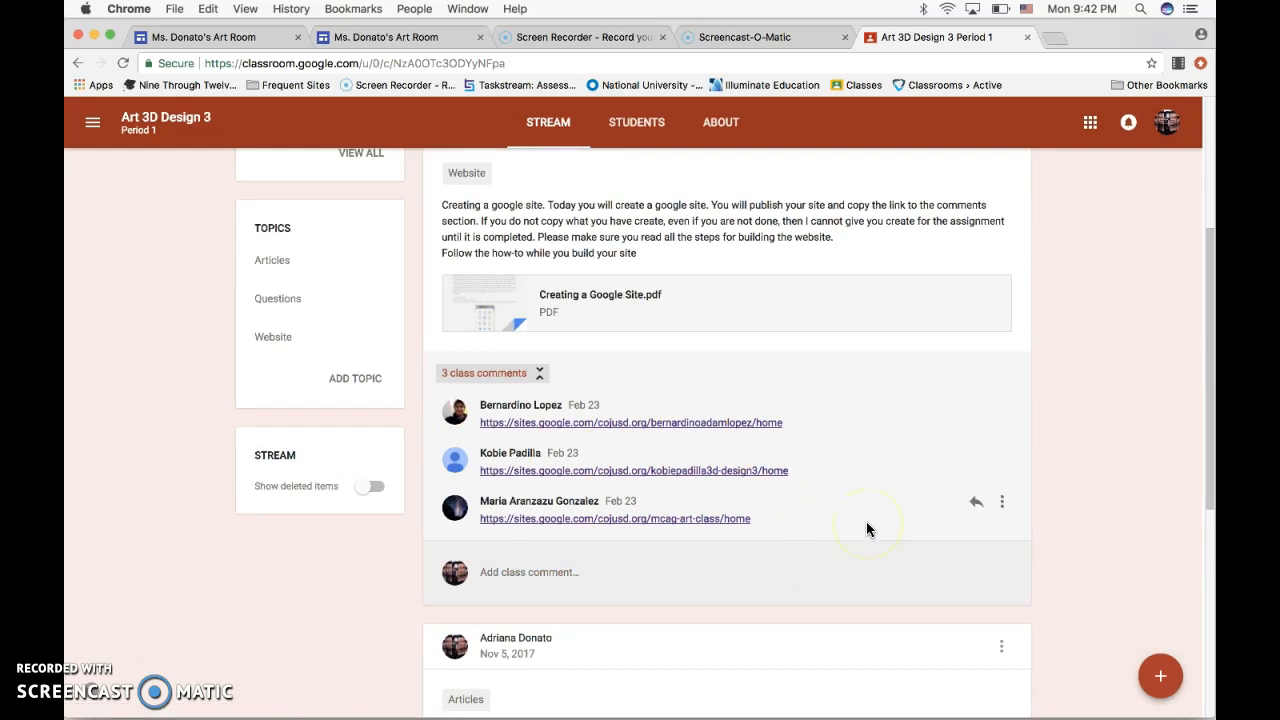
{"action": "scroll", "coordinate": [864, 557], "scroll_direction": "up", "scroll_amount": 5}
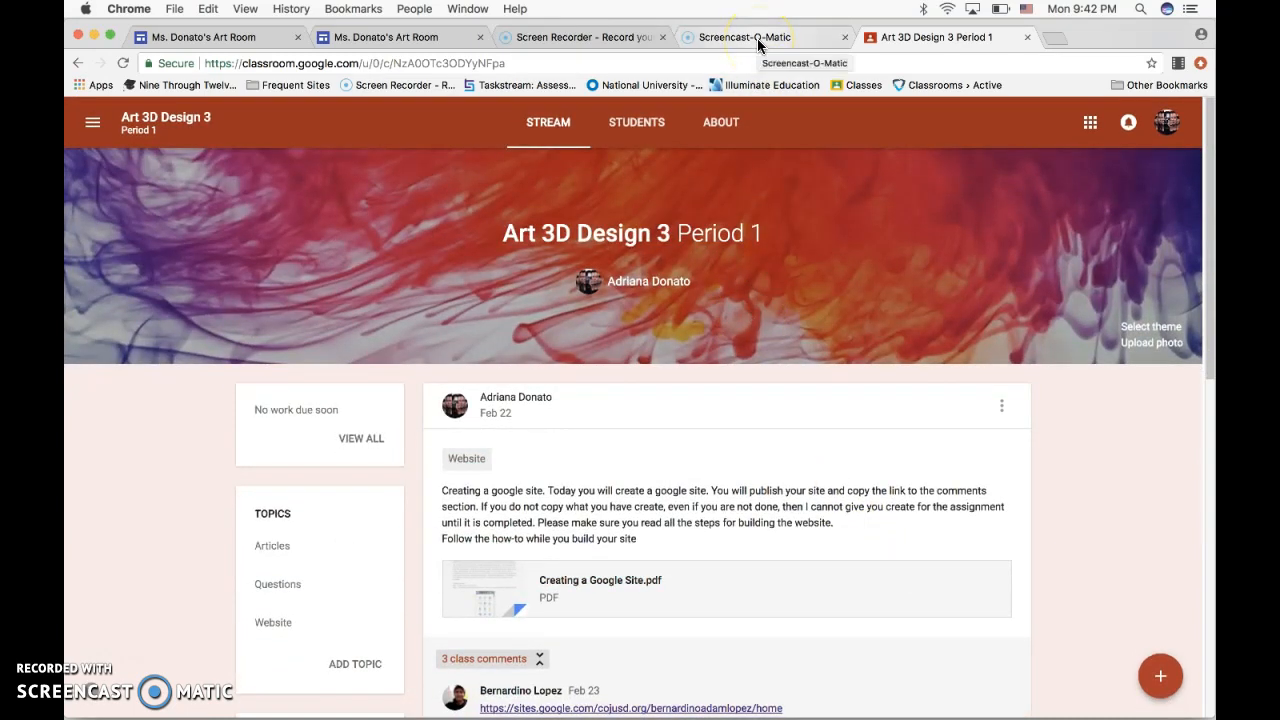
{"action": "scroll", "coordinate": [846, 420], "scroll_direction": "down", "scroll_amount": 3}
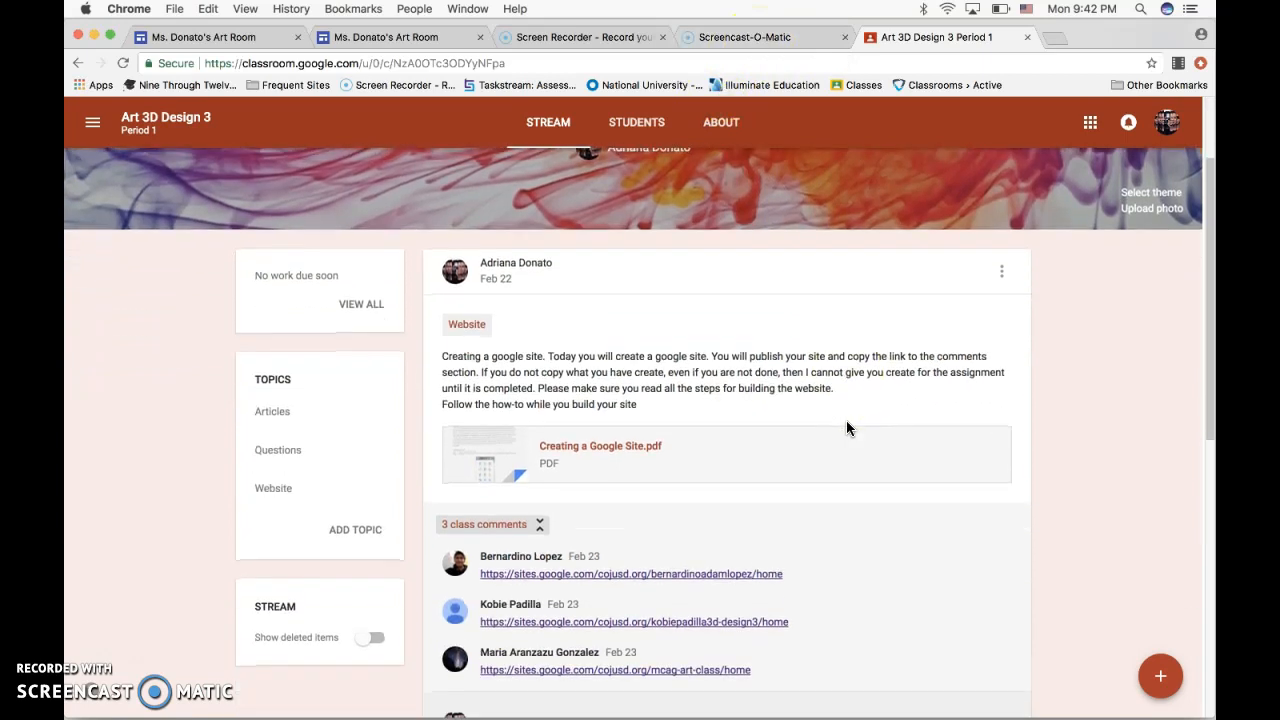
{"action": "scroll", "coordinate": [846, 428], "scroll_direction": "up", "scroll_amount": 3}
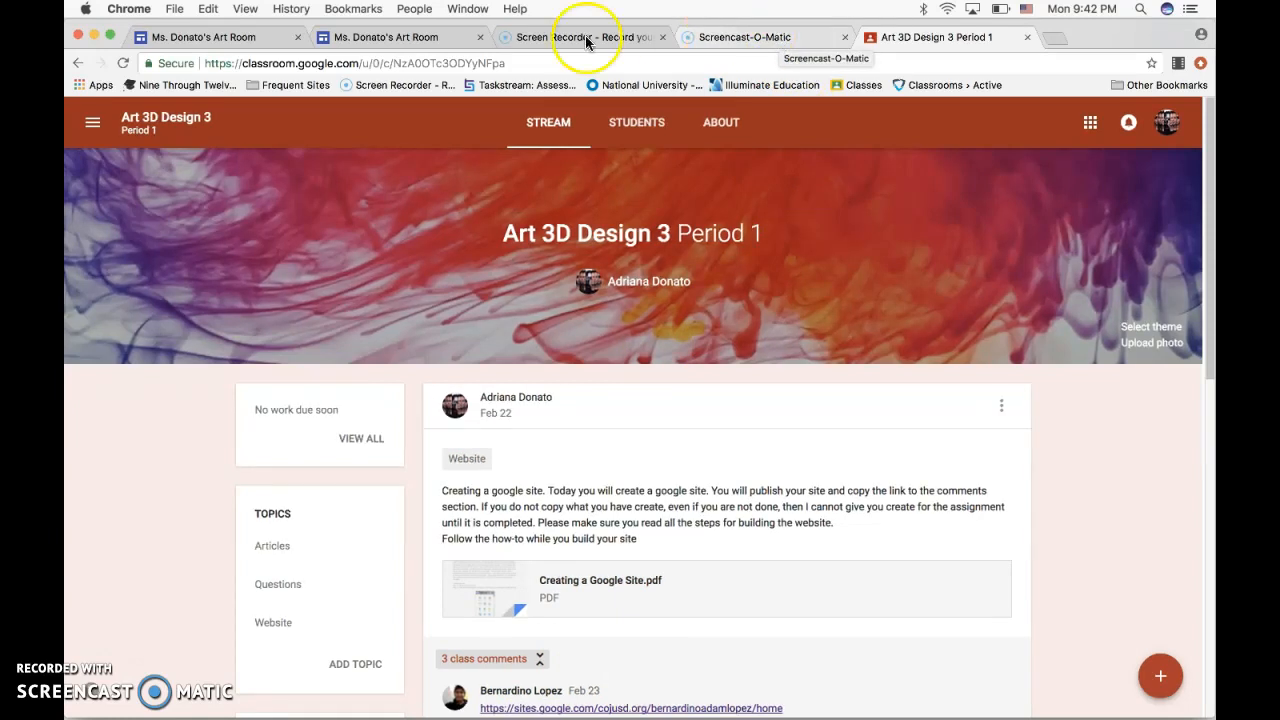
Switch back to the site editor, add a text box to the What's Happening page, and move it above the 5.15.2017 entry.
{"action": "left_click", "coordinate": [400, 45]}
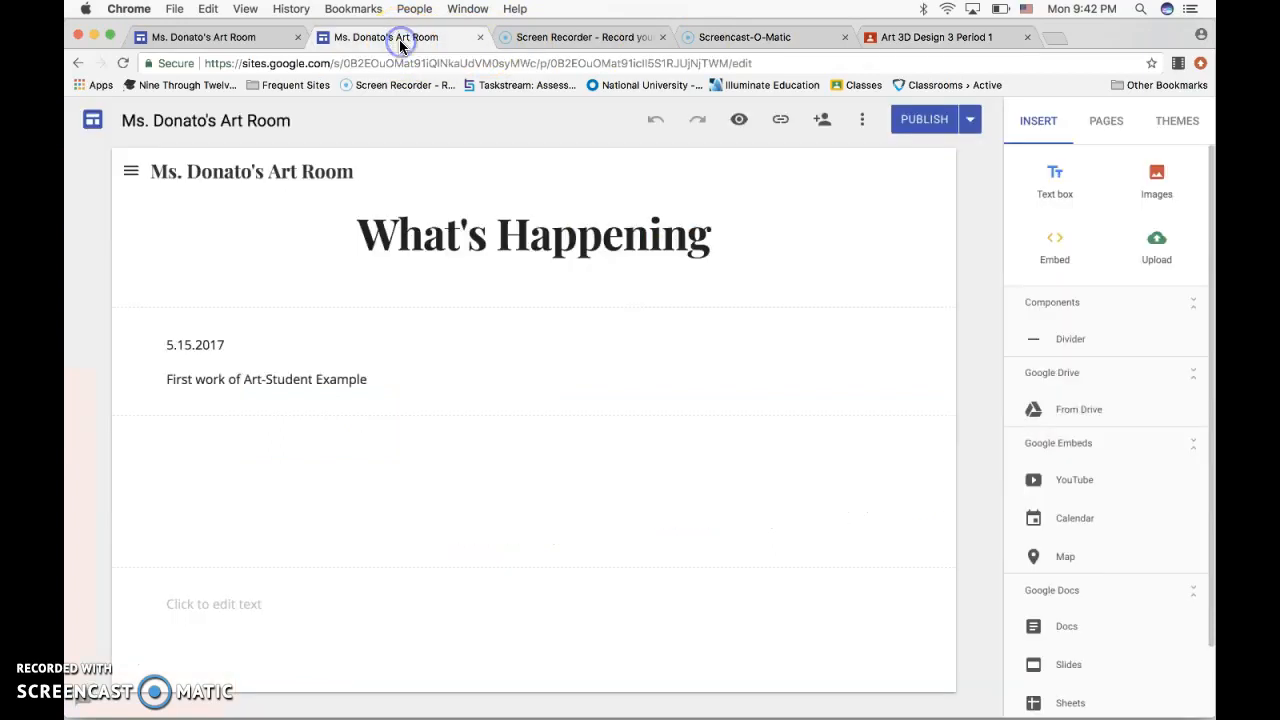
{"action": "left_click", "coordinate": [582, 250]}
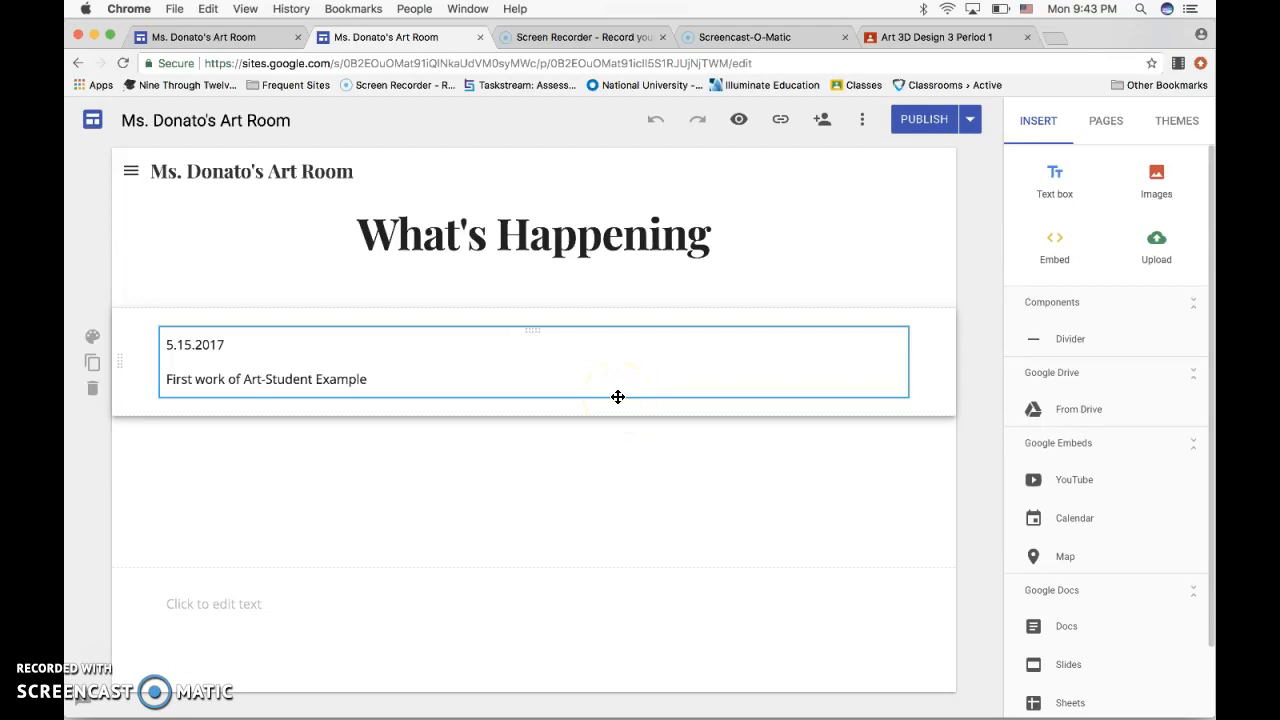
{"action": "left_click", "coordinate": [1057, 195]}
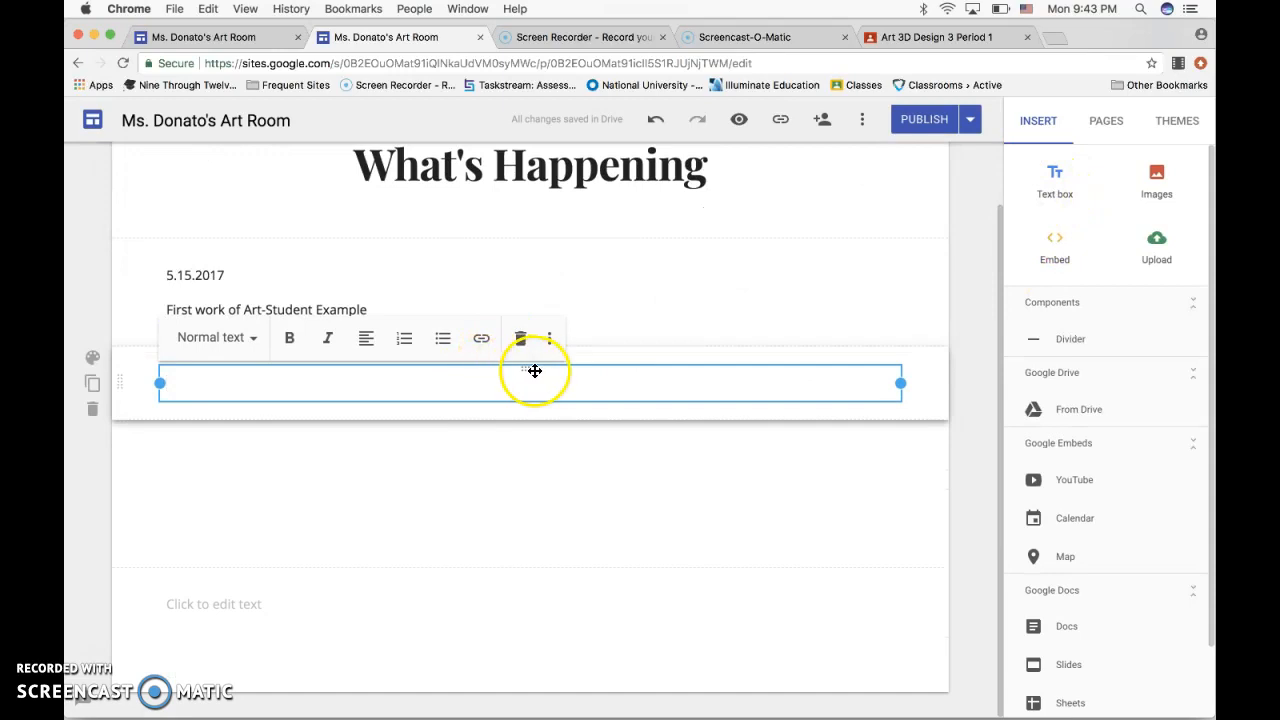
{"action": "left_click_drag", "start_coordinate": [530, 372], "coordinate": [498, 241]}
Enter the date 02/27/2018 in the new text box and start a new line below it.
{"action": "left_click", "coordinate": [178, 274]}
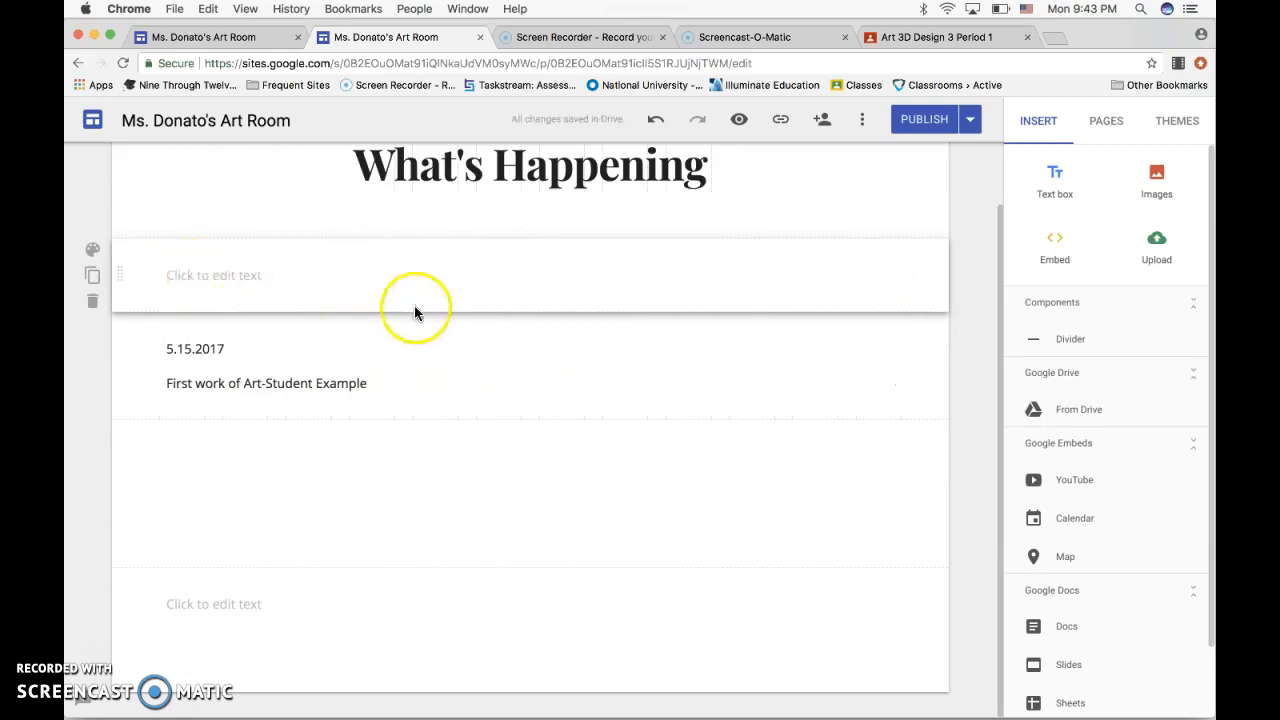
{"action": "left_click", "coordinate": [193, 397]}
{"action": "left_click", "coordinate": [194, 282]}
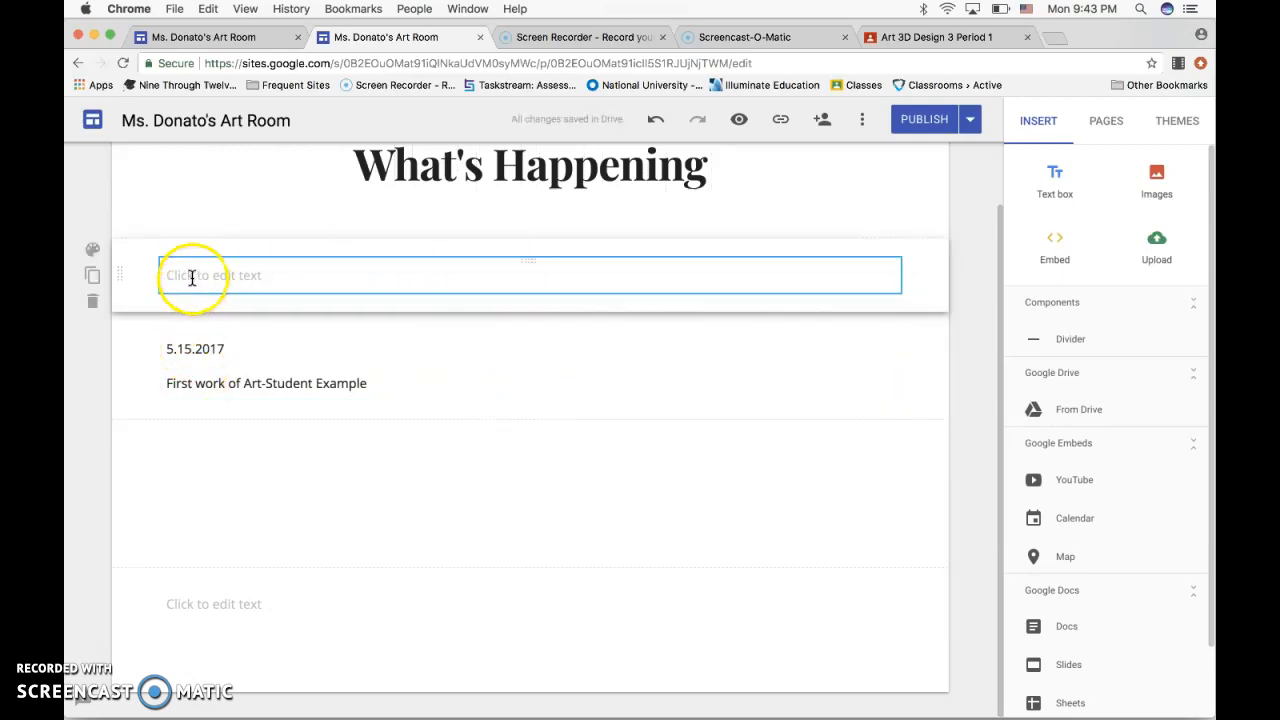
{"action": "left_click", "coordinate": [192, 278]}
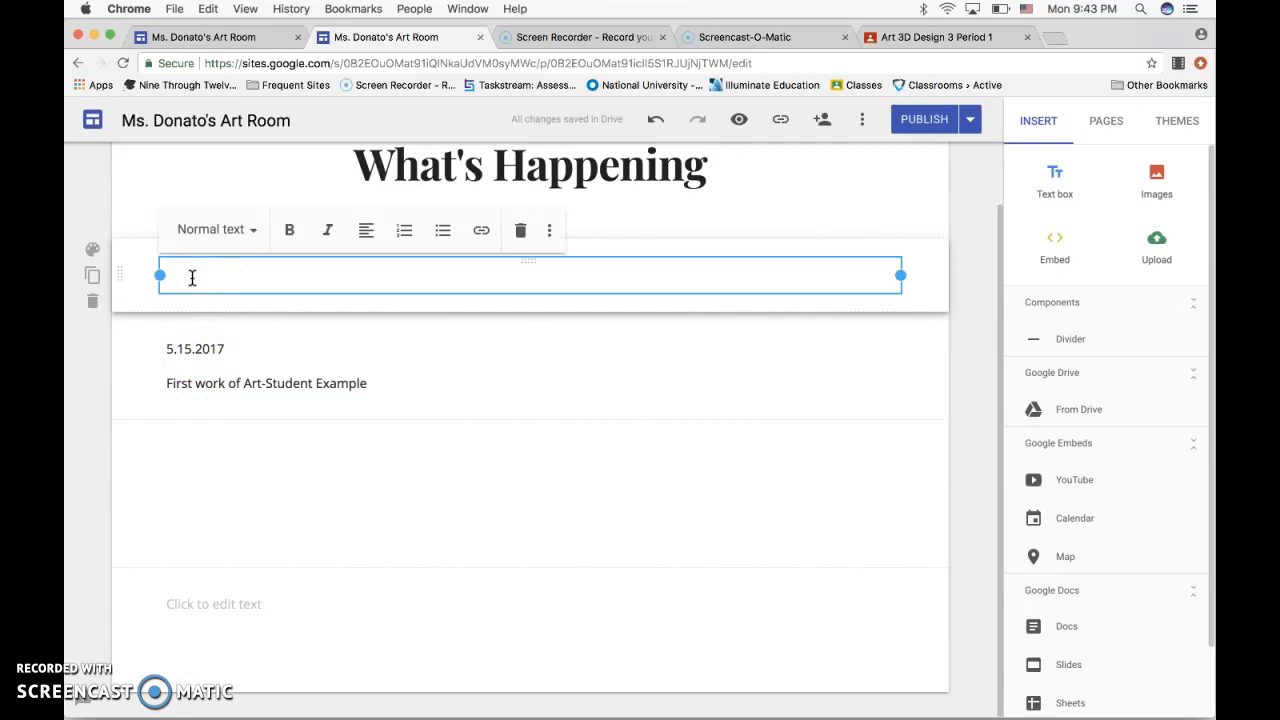
{"action": "type", "text": "02/27/2018"}
{"action": "key", "text": "Return"}
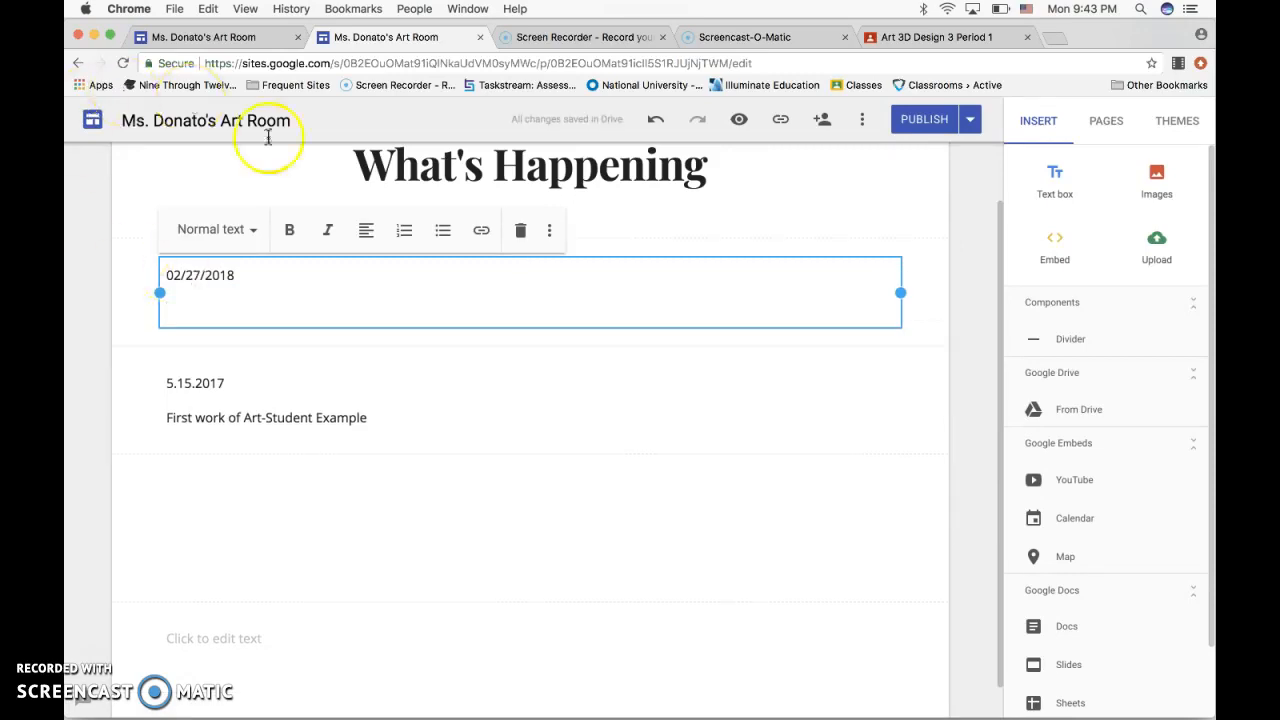
Center the line below the date and enter the title "Elements of Art Mug" there.
{"action": "left_click", "coordinate": [366, 233]}
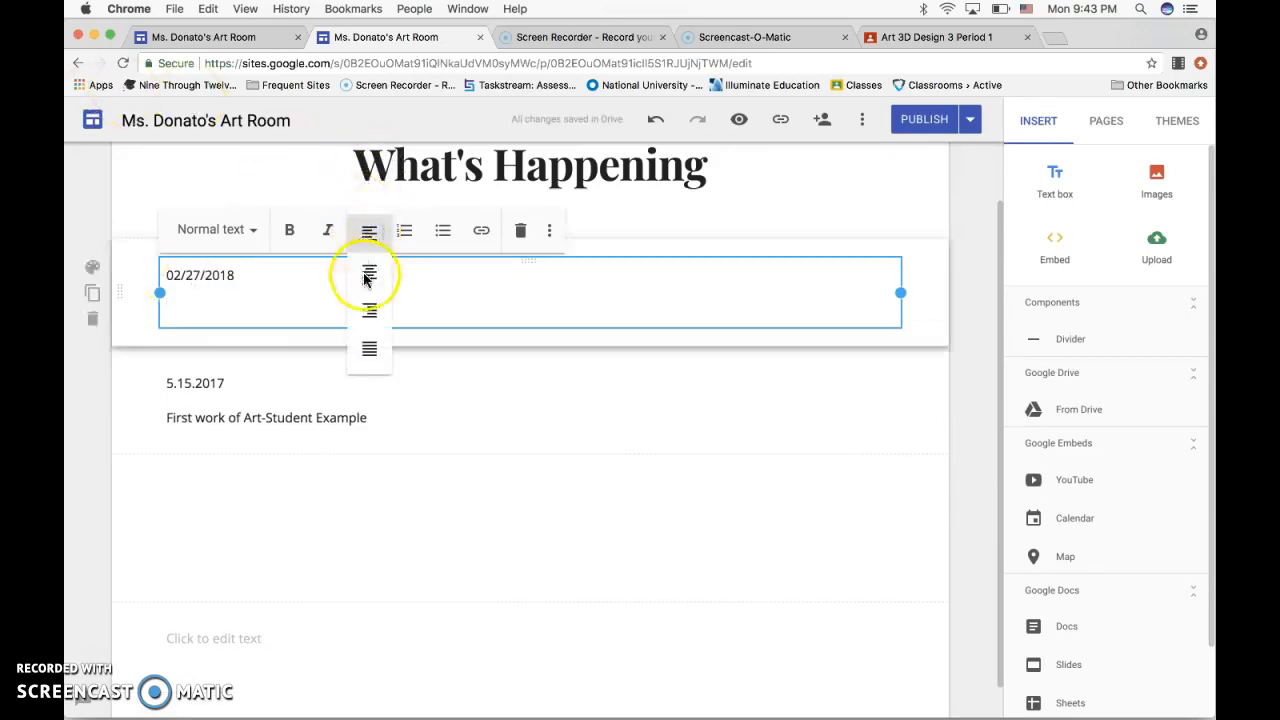
{"action": "left_click", "coordinate": [371, 272]}
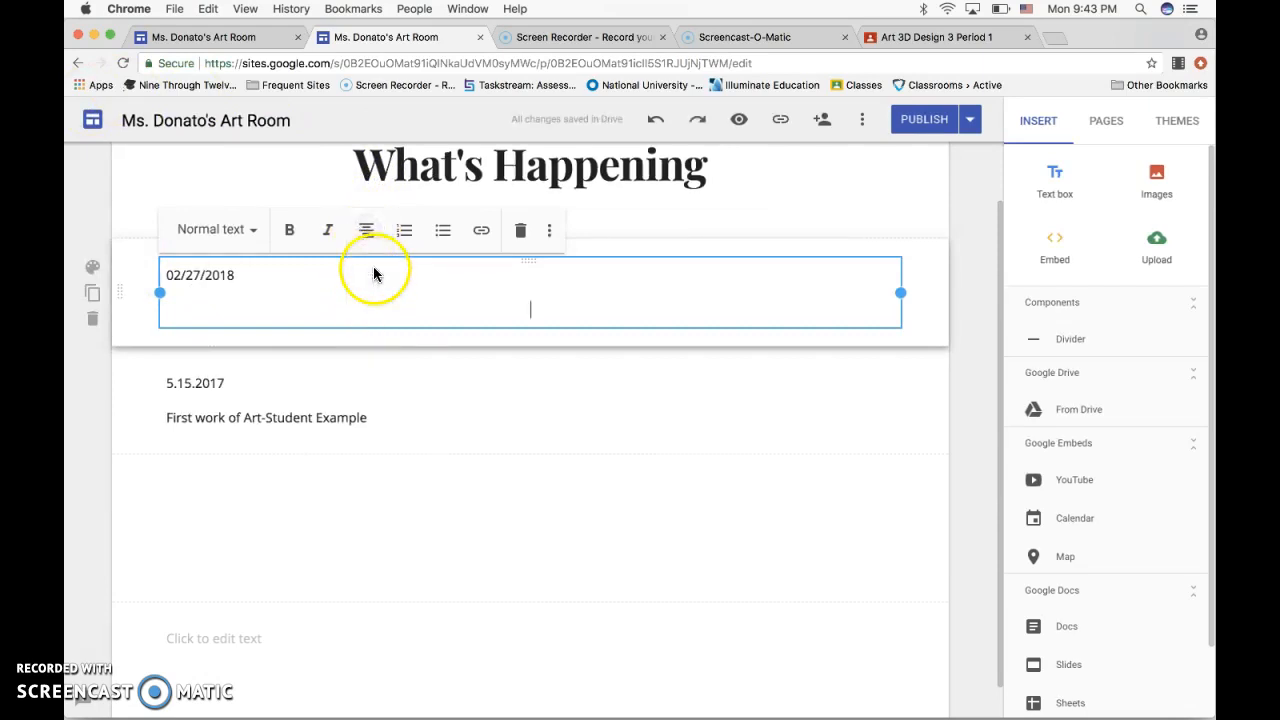
{"action": "type", "text": "Elements "}
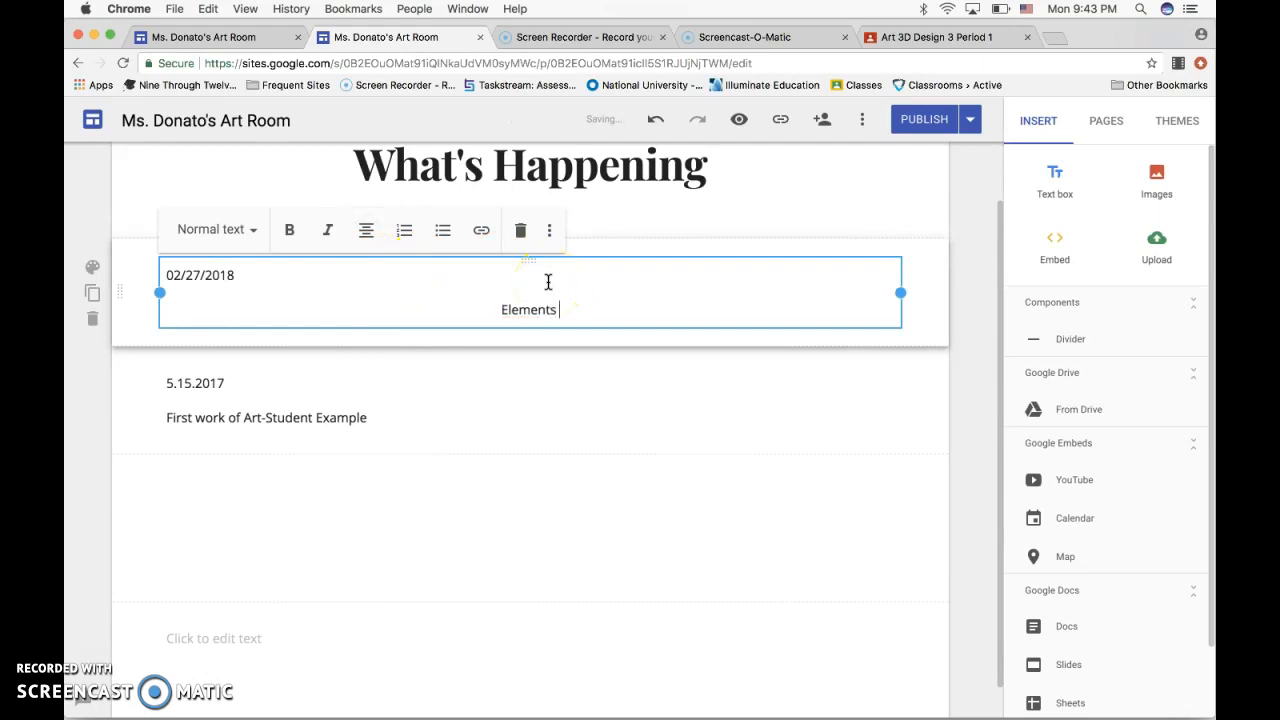
{"action": "type", "text": "of Art Mug"}
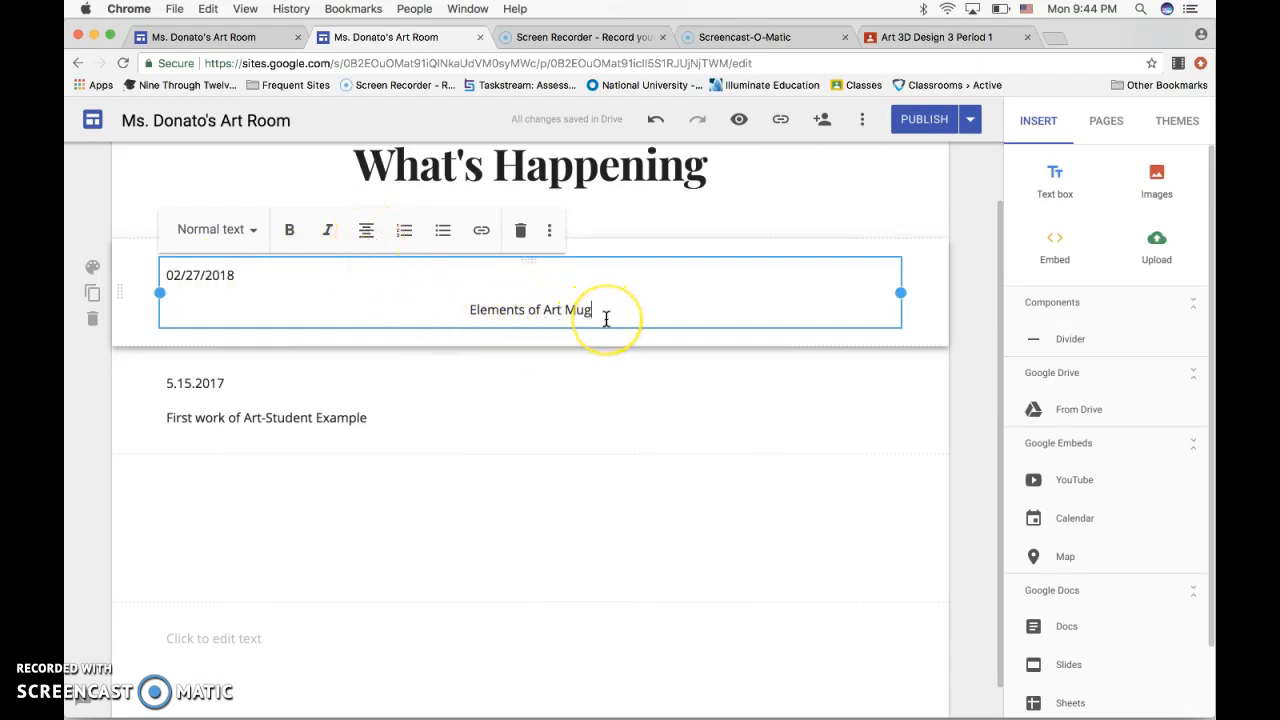
Make the "Elements of Art Mug" line bold, apply the Heading style to it, and start a new line below.
{"action": "left_click", "coordinate": [474, 309]}
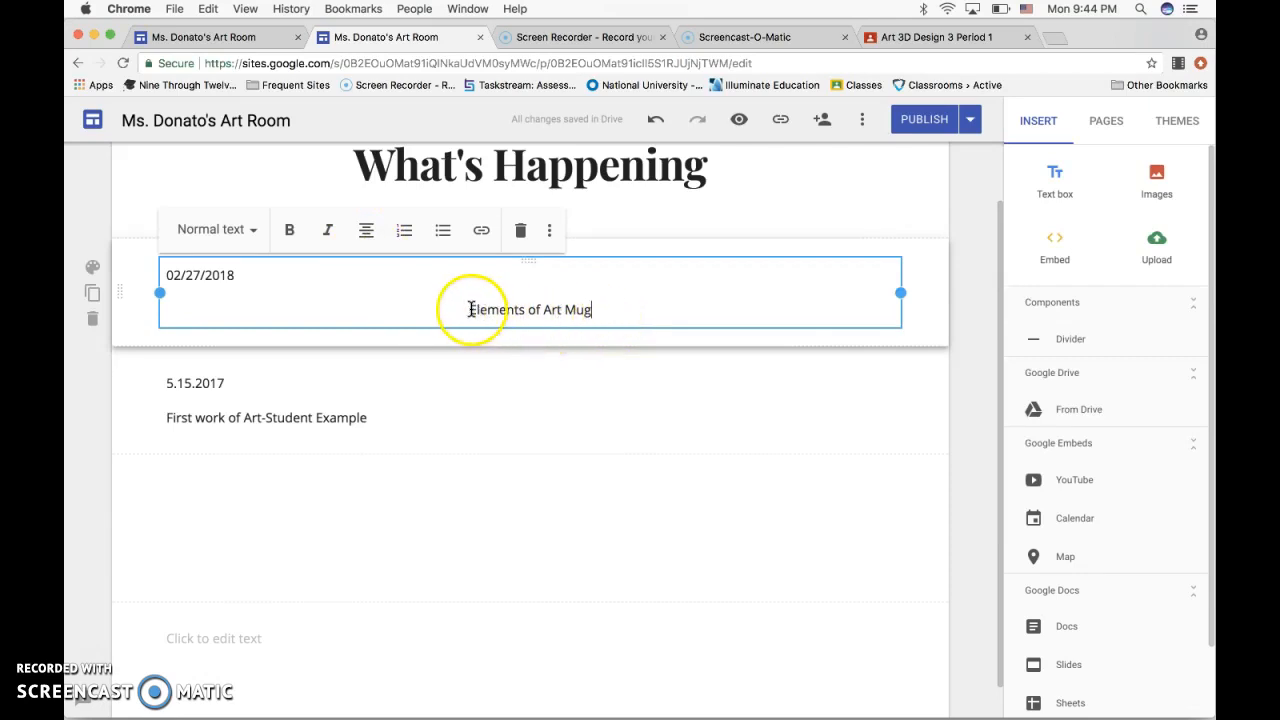
{"action": "left_click_drag", "start_coordinate": [468, 307], "coordinate": [565, 320]}
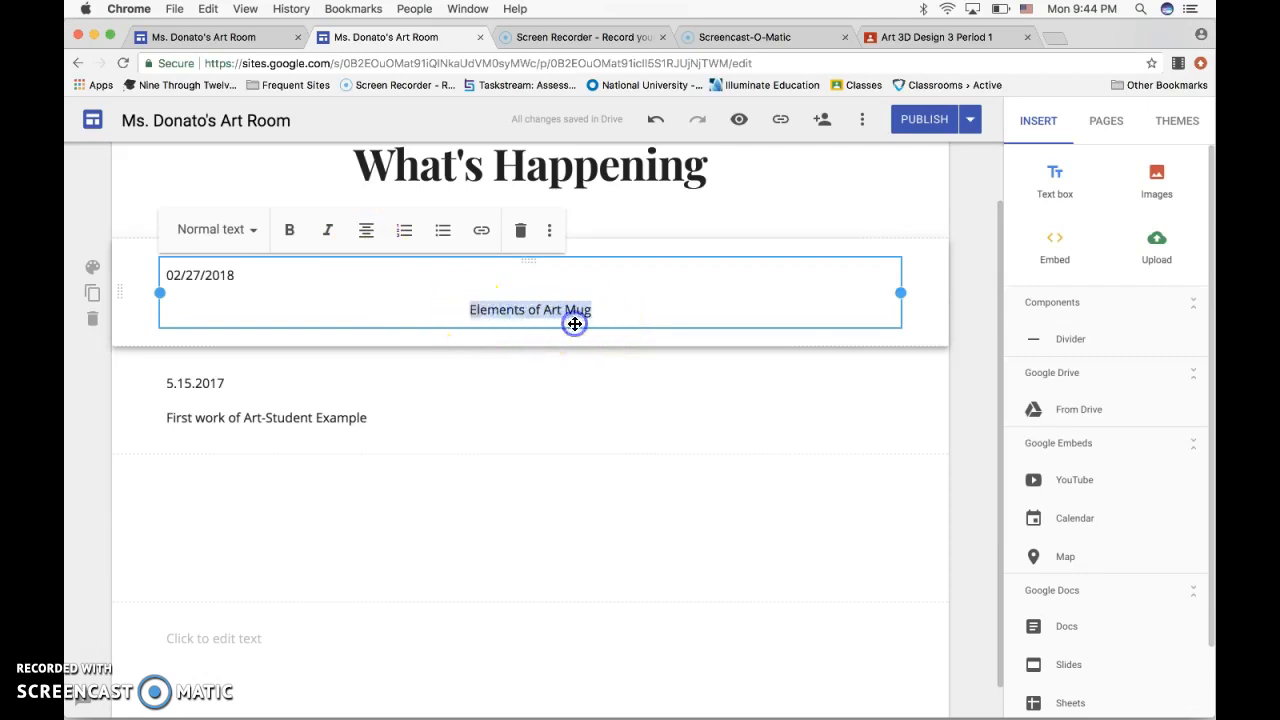
{"action": "left_click", "coordinate": [292, 232]}
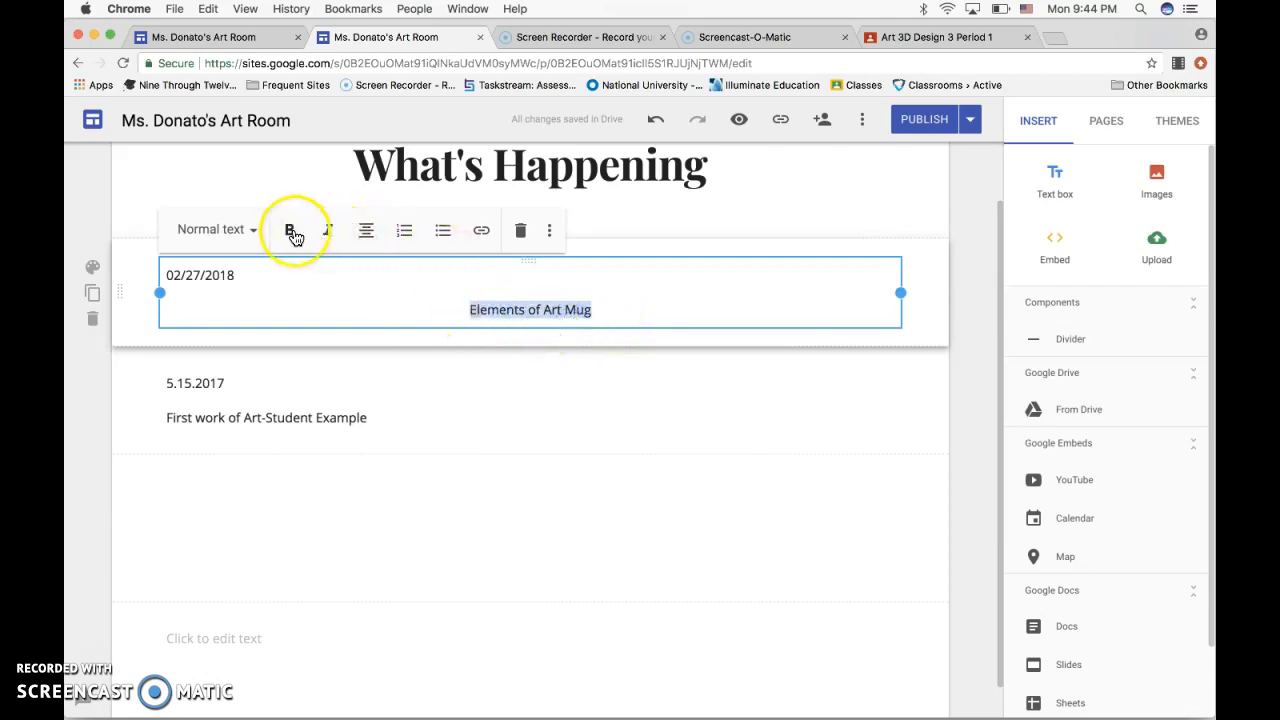
{"action": "left_click", "coordinate": [553, 240]}
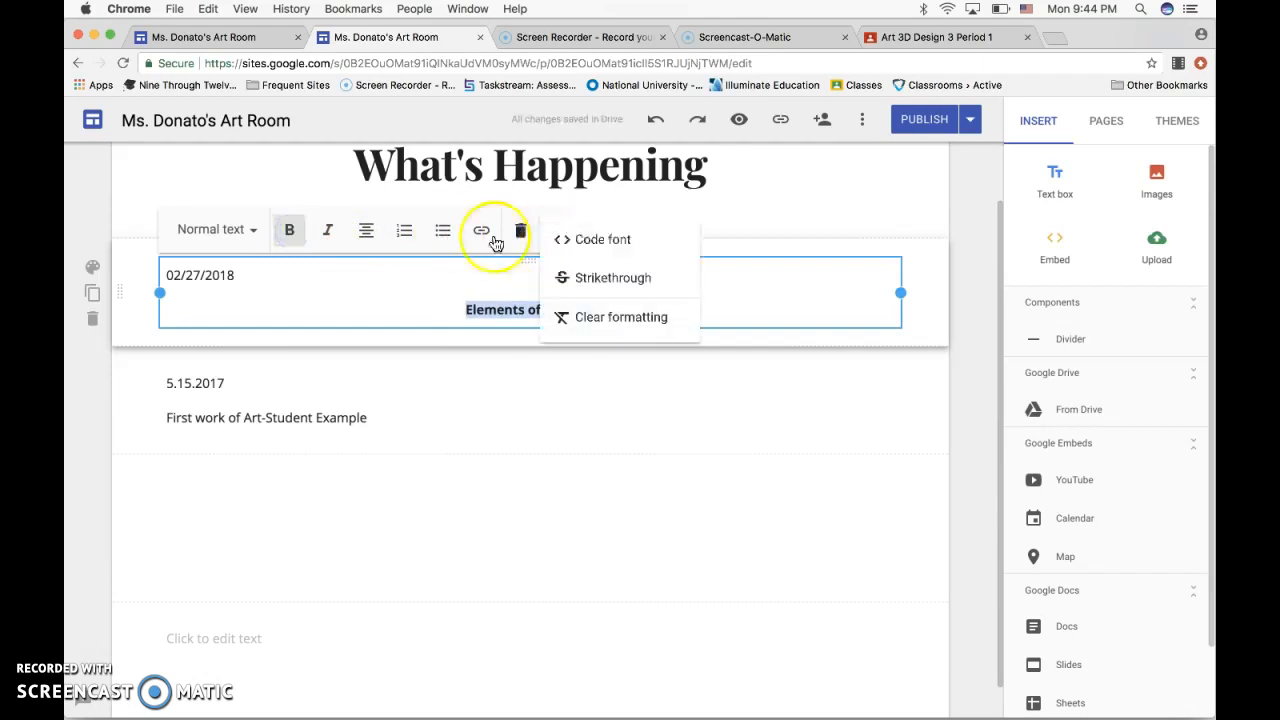
{"action": "left_click", "coordinate": [251, 233]}
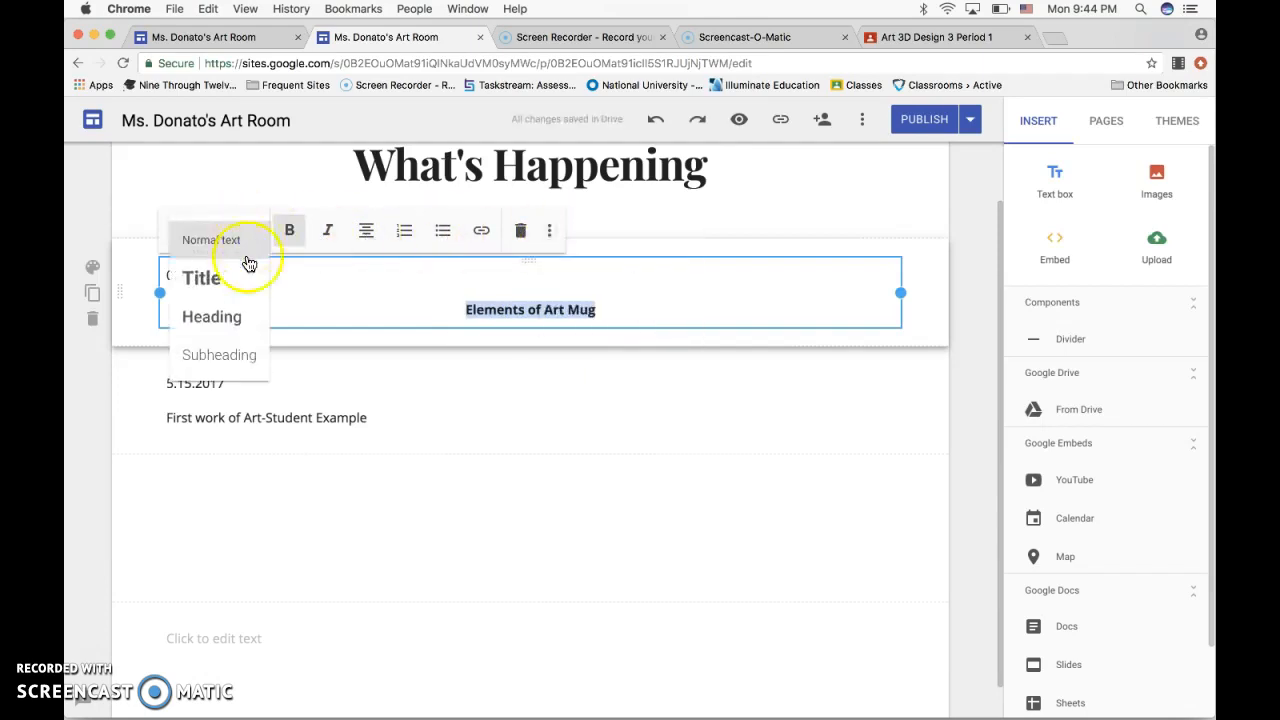
{"action": "left_click", "coordinate": [240, 316]}
{"action": "left_click", "coordinate": [650, 306]}
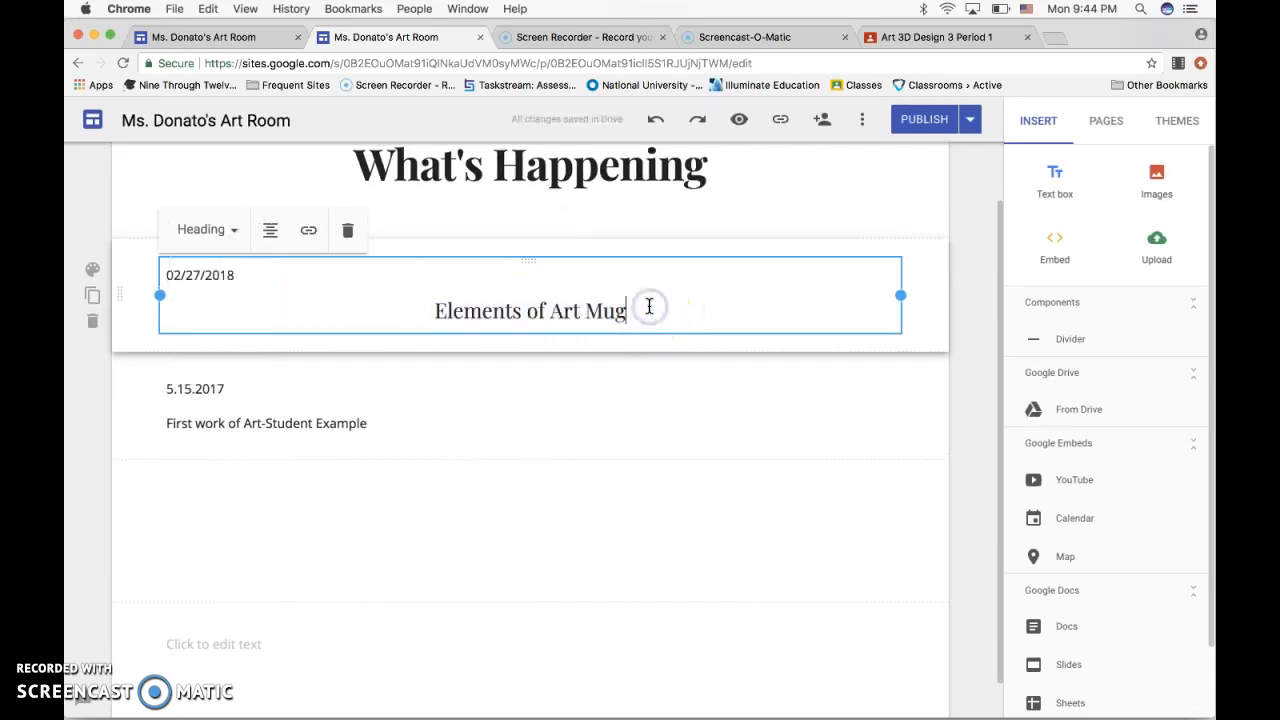
{"action": "key", "text": "Return"}
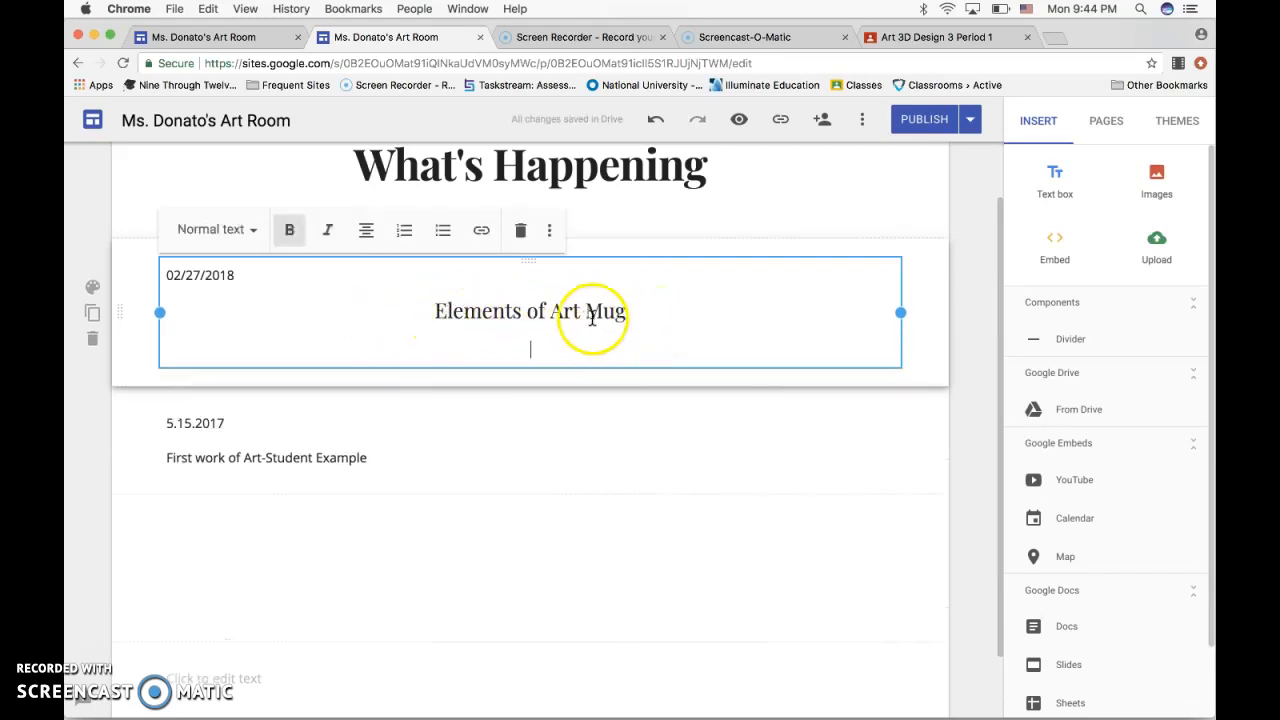
{"action": "left_click", "coordinate": [231, 238]}
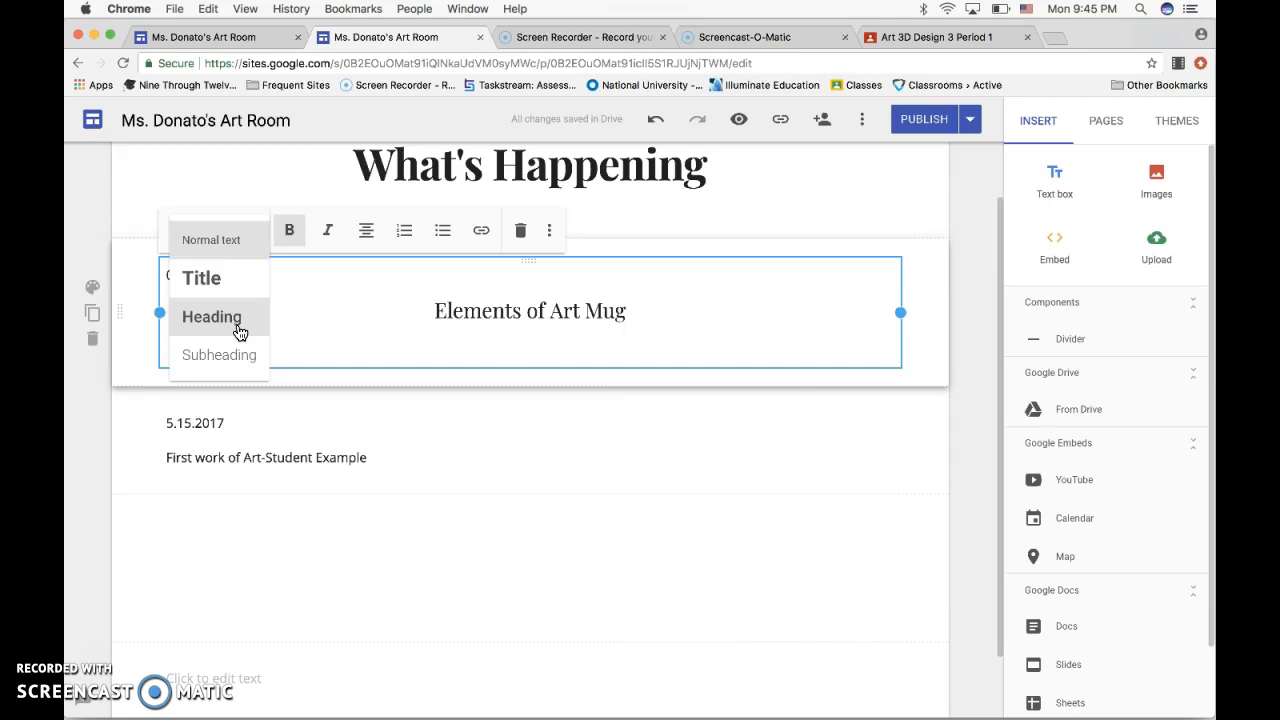
{"action": "left_click", "coordinate": [437, 322]}
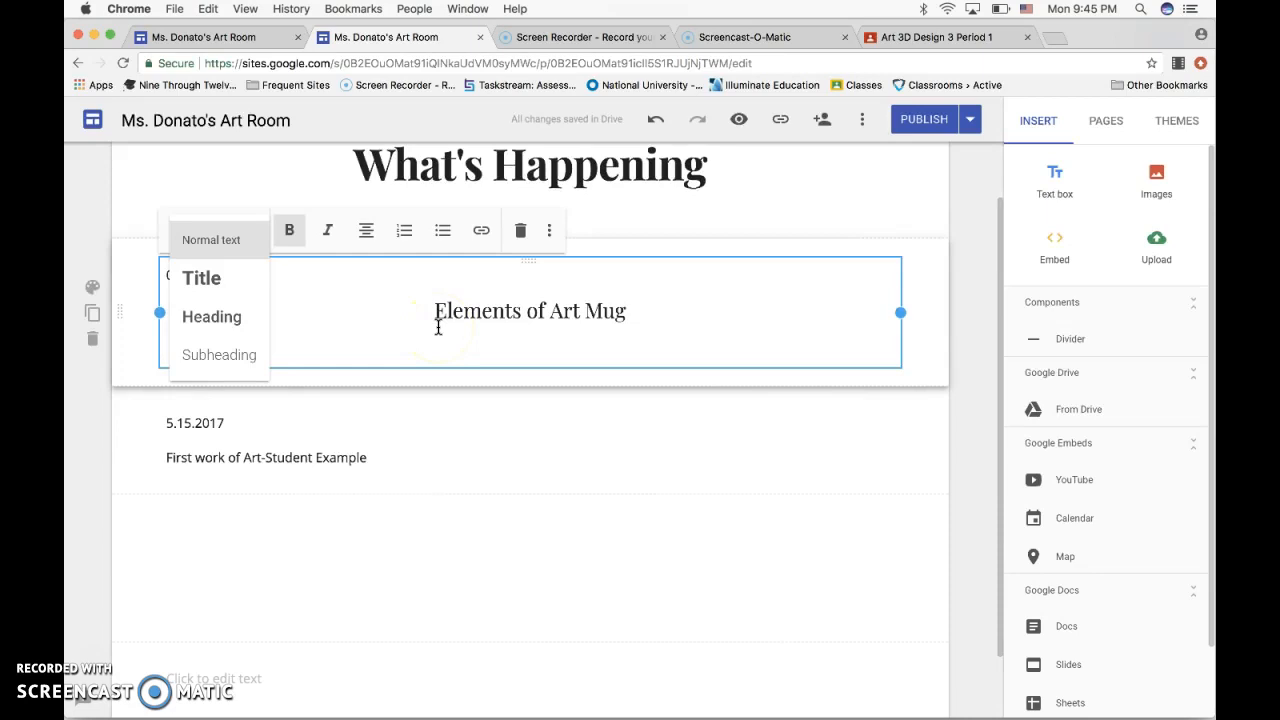
{"action": "left_click", "coordinate": [663, 325]}
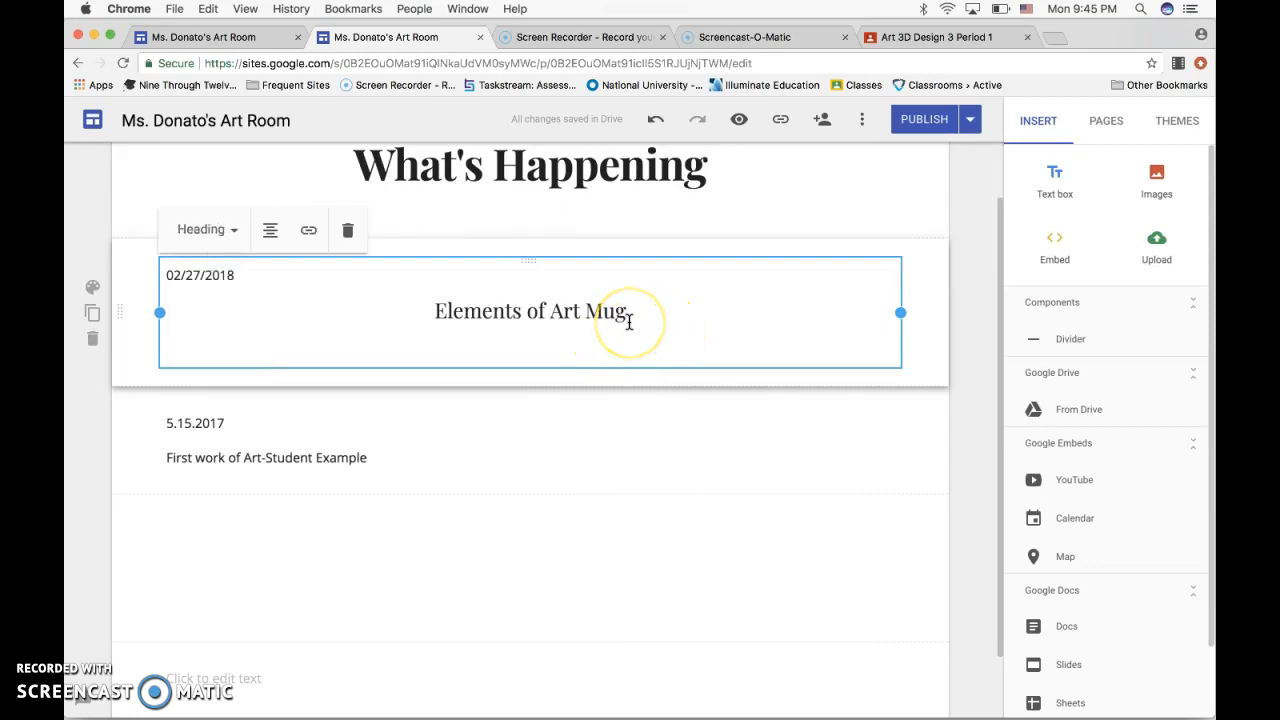
Below the title, enter the sentence "We used the elements of art and the beginning art one techniques to create mugs.".
{"action": "key", "text": "Return"}
{"action": "left_click", "coordinate": [585, 333]}
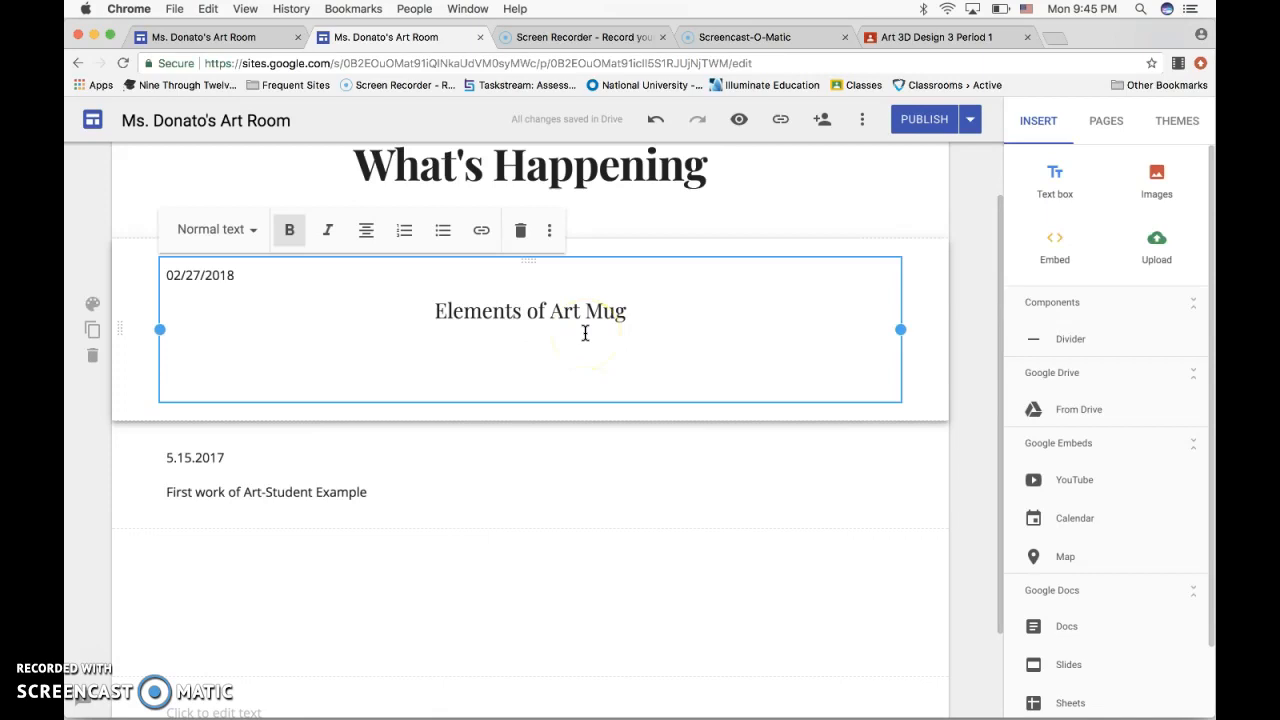
{"action": "type", "text": "We used "}
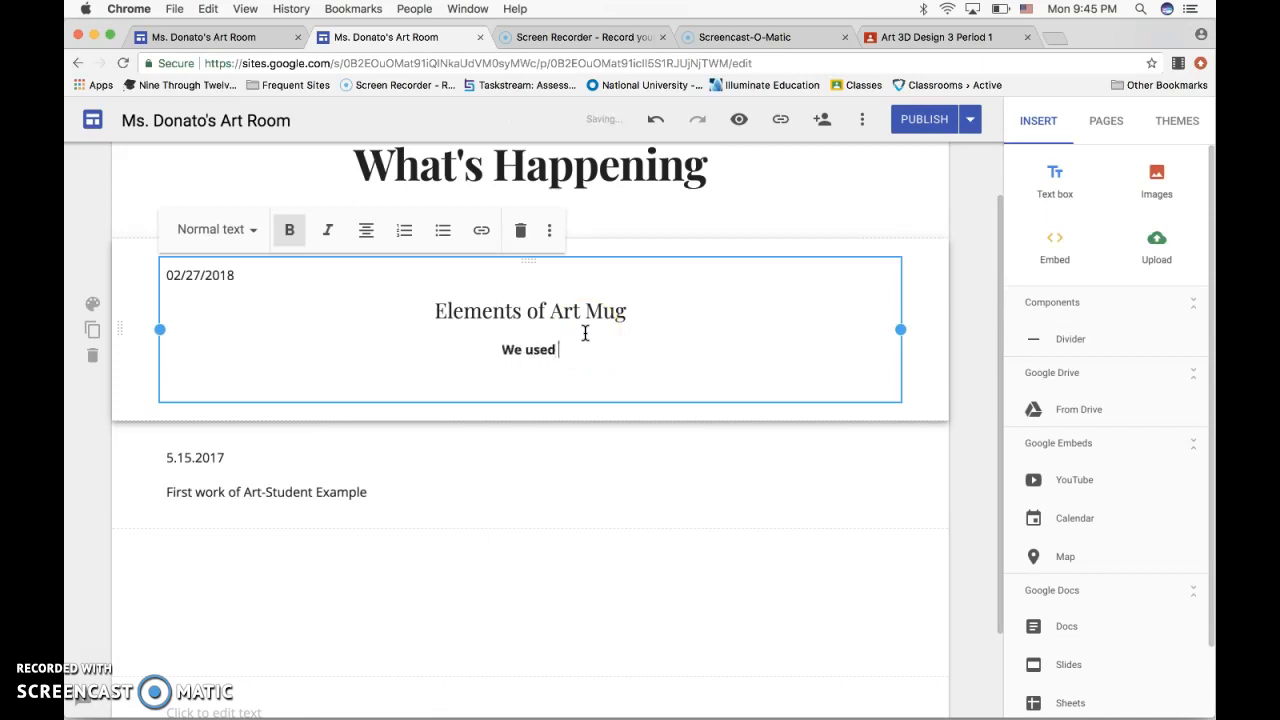
{"action": "type", "text": "the elements of art "}
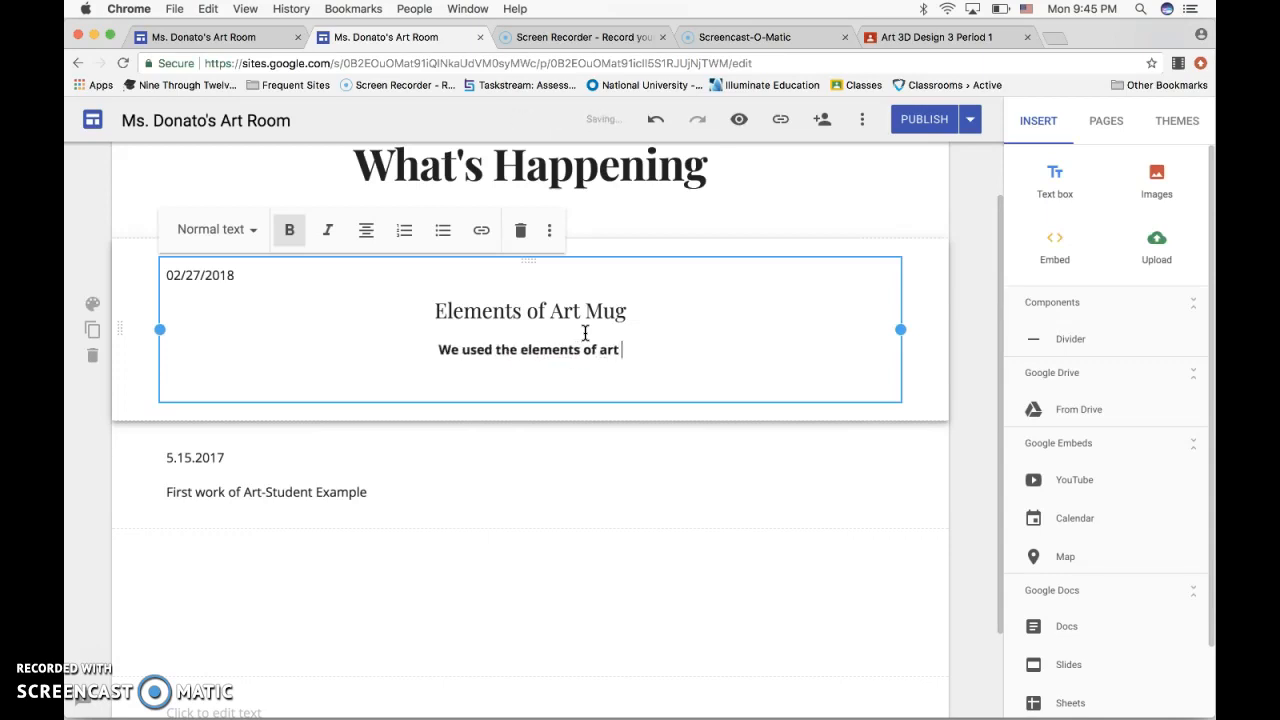
{"action": "type", "text": "and the b"}
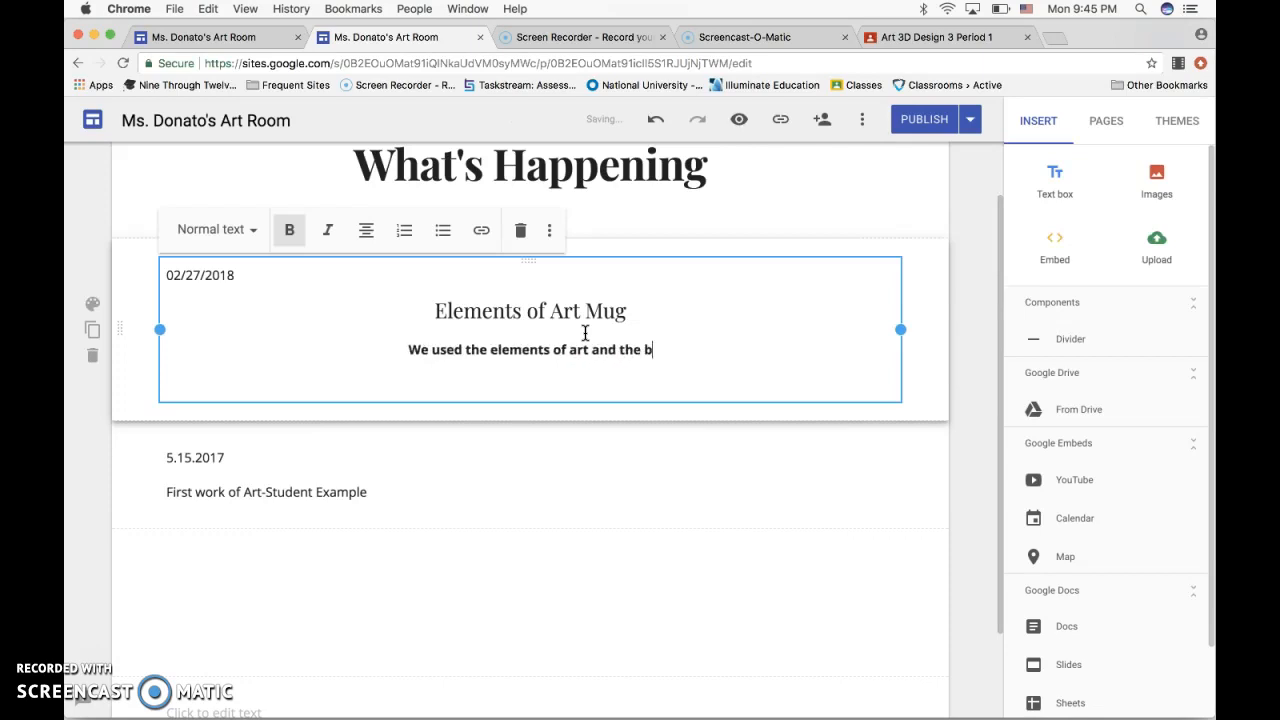
{"action": "type", "text": "eginning ar"}
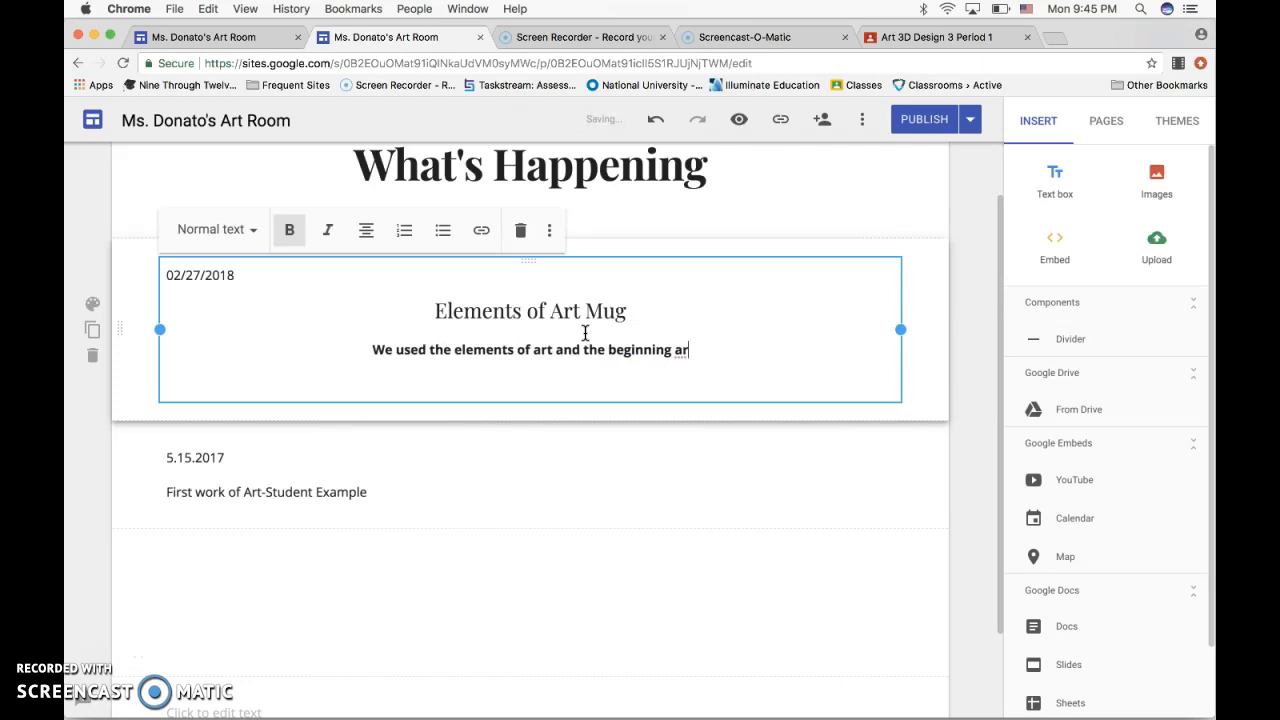
{"action": "type", "text": "t one tech"}
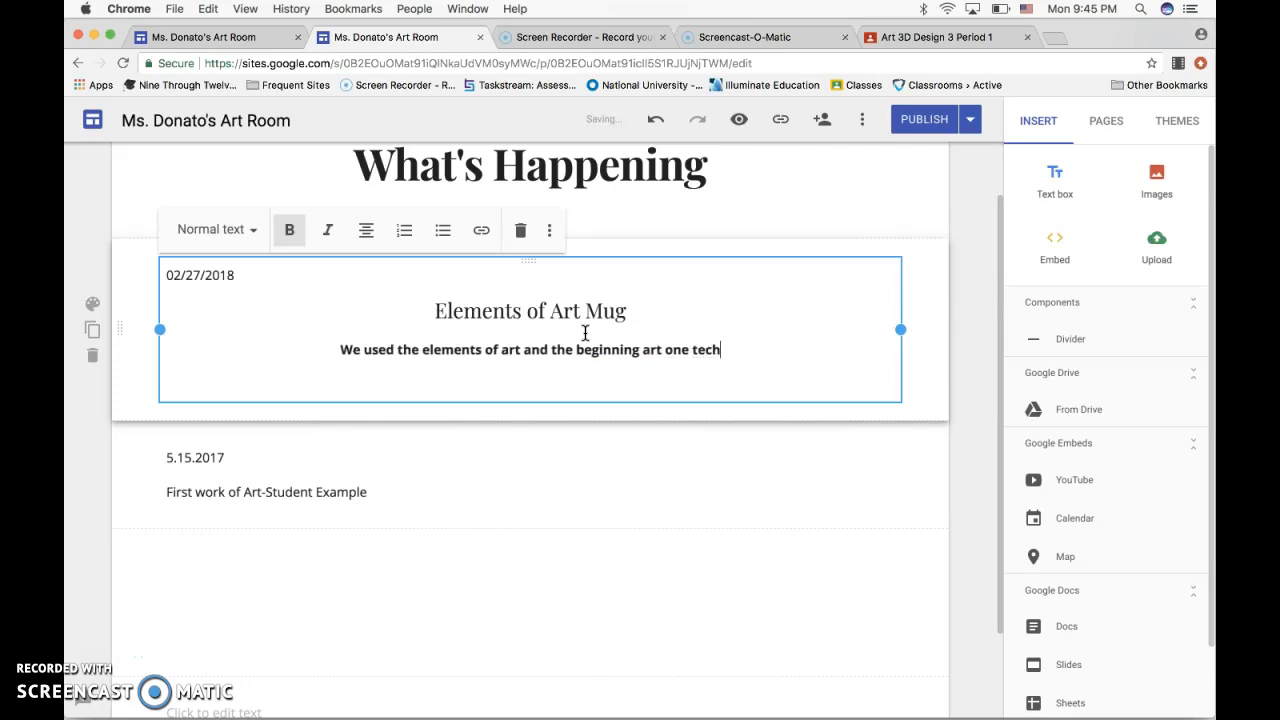
{"action": "type", "text": "niques to "}
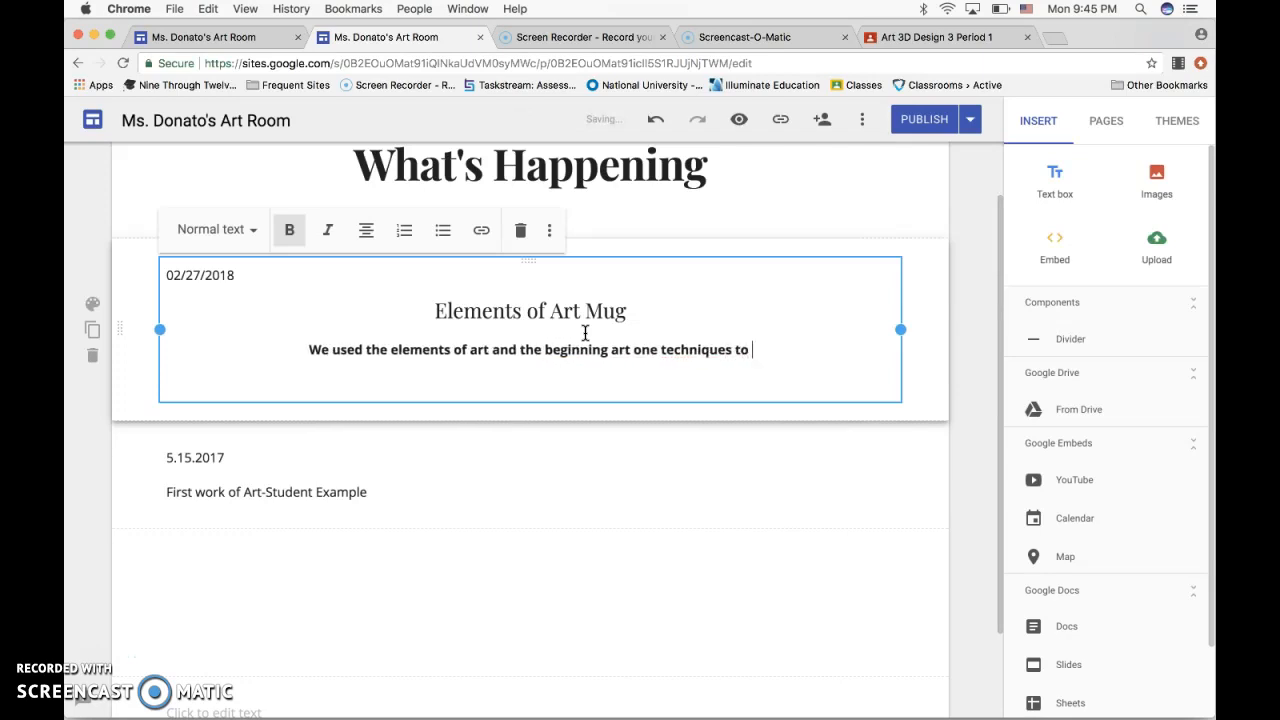
{"action": "type", "text": "create mugs."}
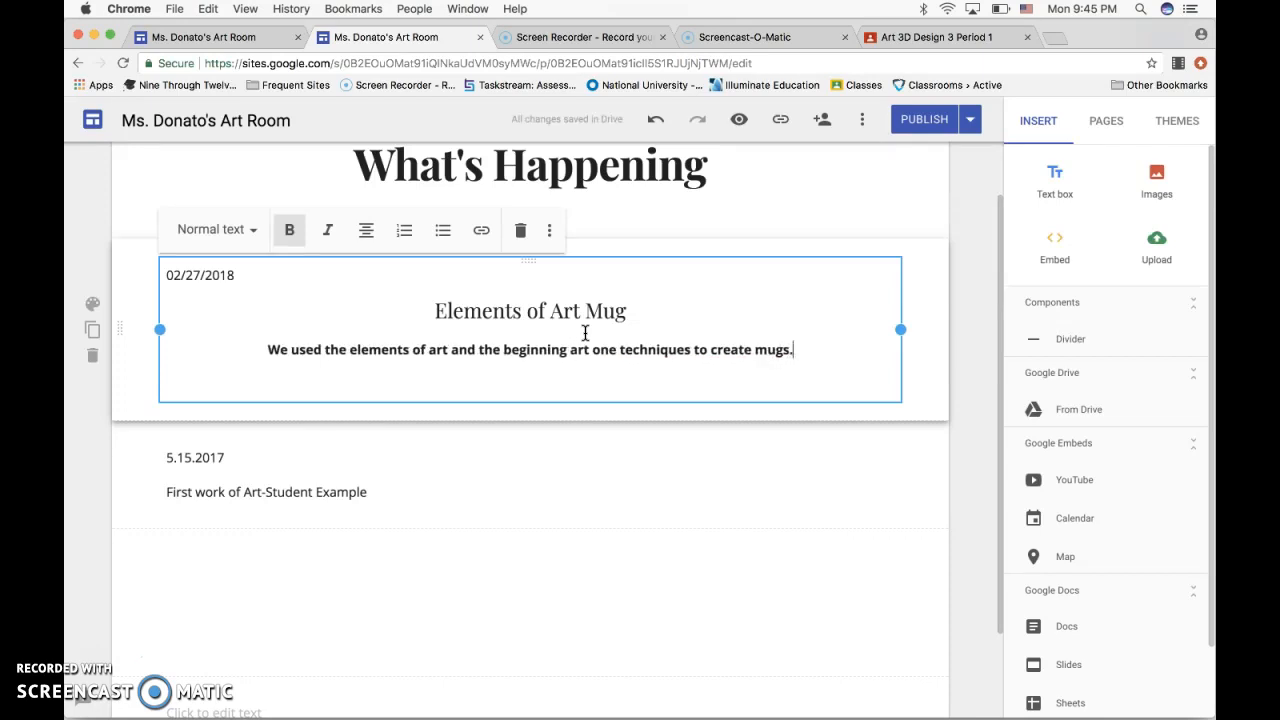
Remove the bold formatting from the sentence describing how the mugs were created.
{"action": "left_click", "coordinate": [269, 348]}
{"action": "left_click_drag", "start_coordinate": [269, 348], "coordinate": [370, 366]}
{"action": "left_click", "coordinate": [288, 225]}
{"action": "left_click", "coordinate": [646, 382]}
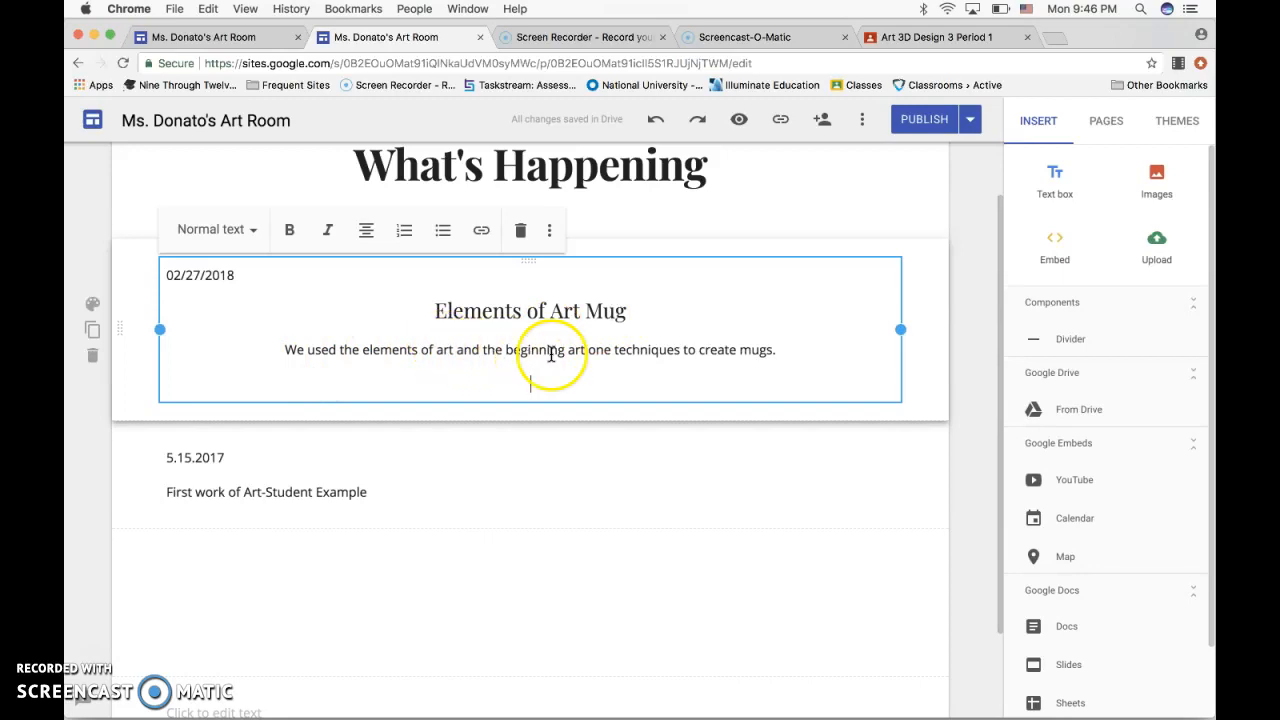
Start a new line below the description and enter "1. How did you develop the ides for the artwork?".
{"action": "left_click", "coordinate": [778, 350]}
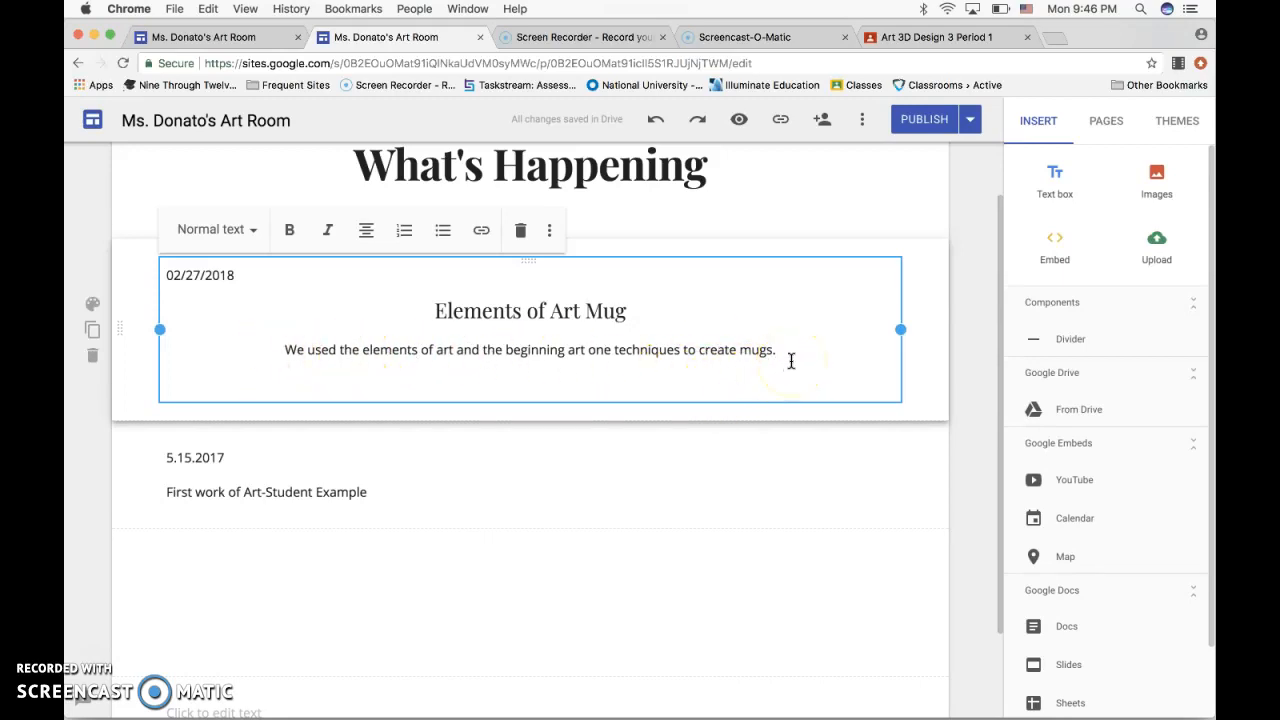
{"action": "left_click", "coordinate": [603, 330]}
{"action": "key", "text": "Return"}
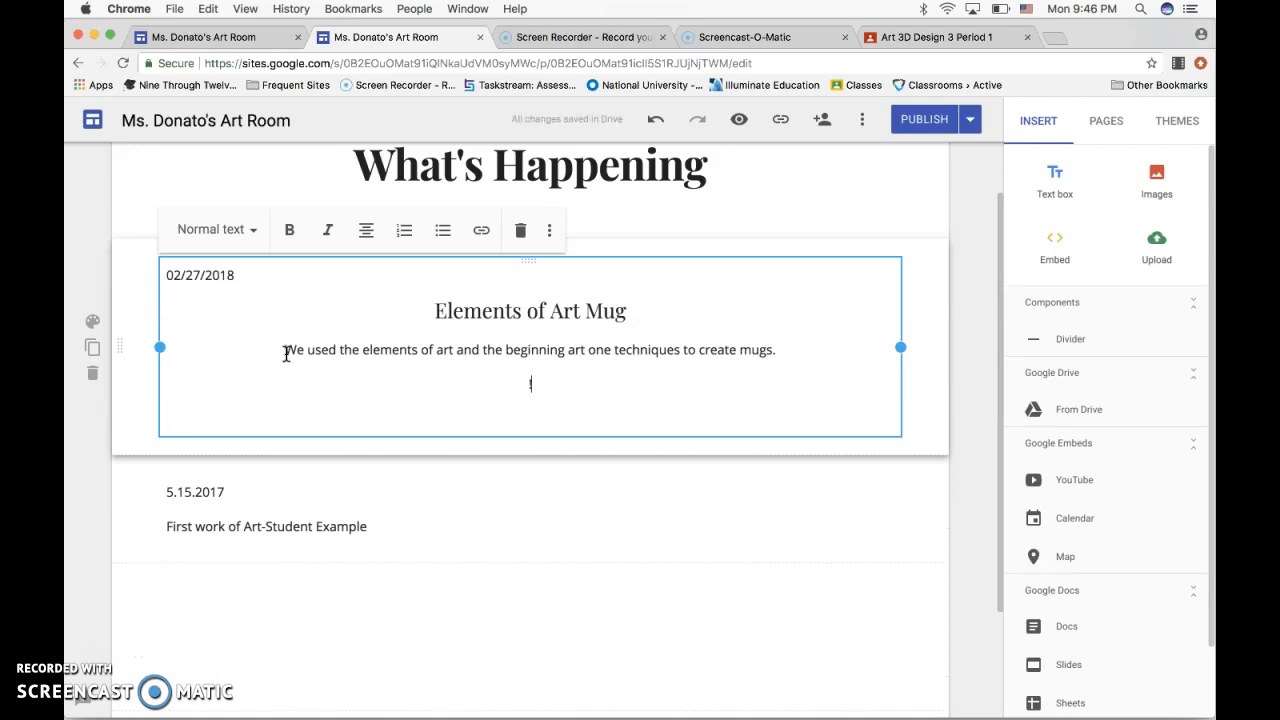
{"action": "key", "text": "BackSpace"}
{"action": "type", "text": "1. How dod you"}
{"action": "key", "text": "BackSpace"}
{"action": "key", "text": "BackSpace"}
{"action": "key", "text": "BackSpace"}
{"action": "key", "text": "BackSpace"}
{"action": "key", "text": "BackSpace"}
{"action": "key", "text": "BackSpace"}
{"action": "type", "text": "id yo"}
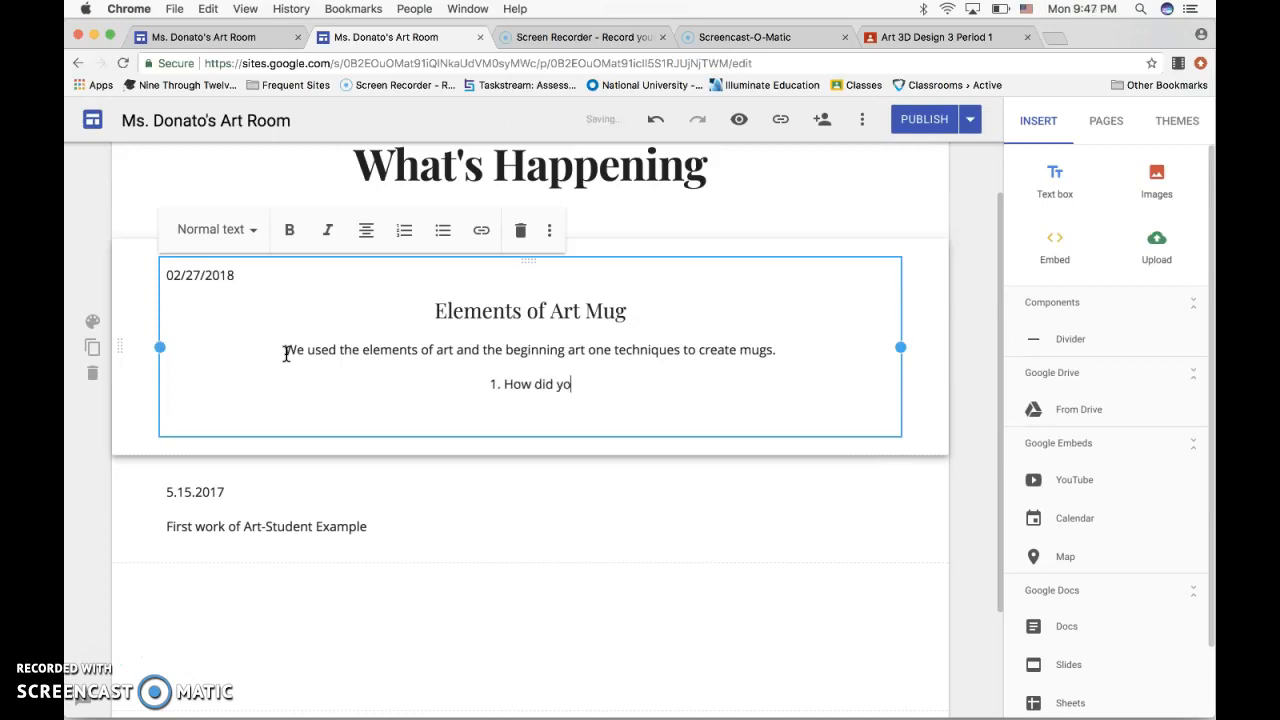
{"action": "type", "text": "u develop"}
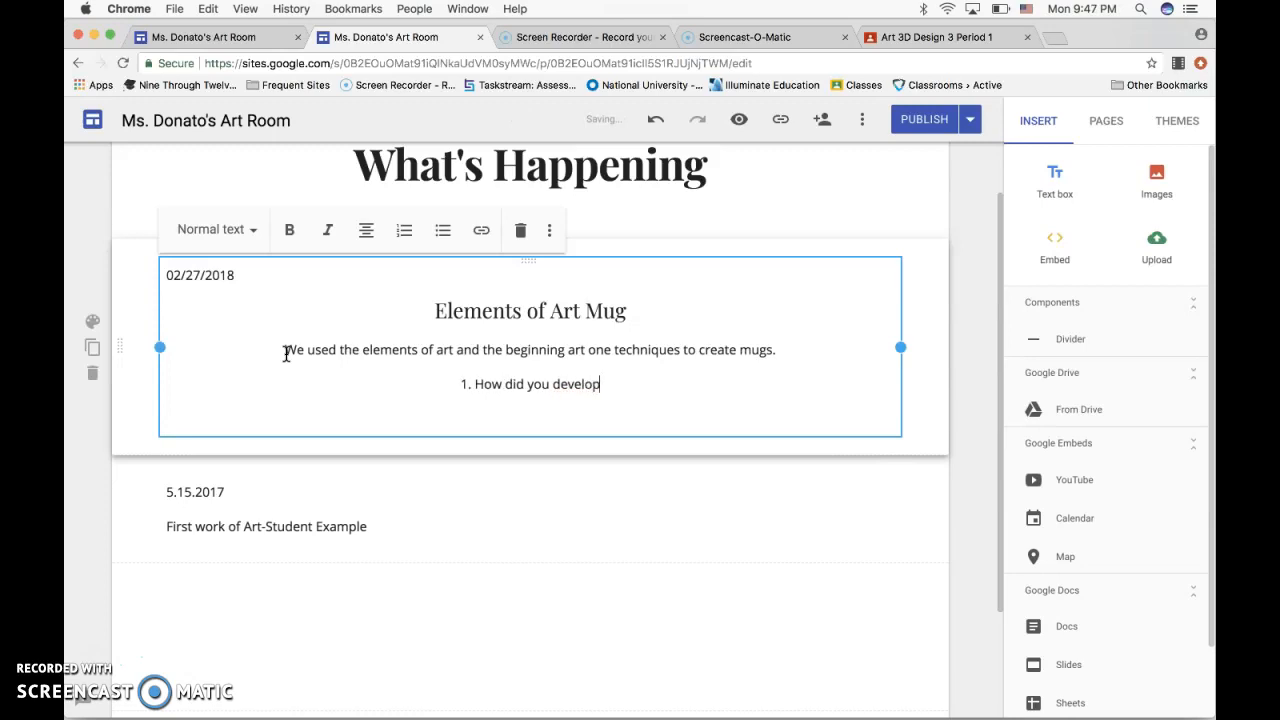
{"action": "type", "text": " the ides fo"}
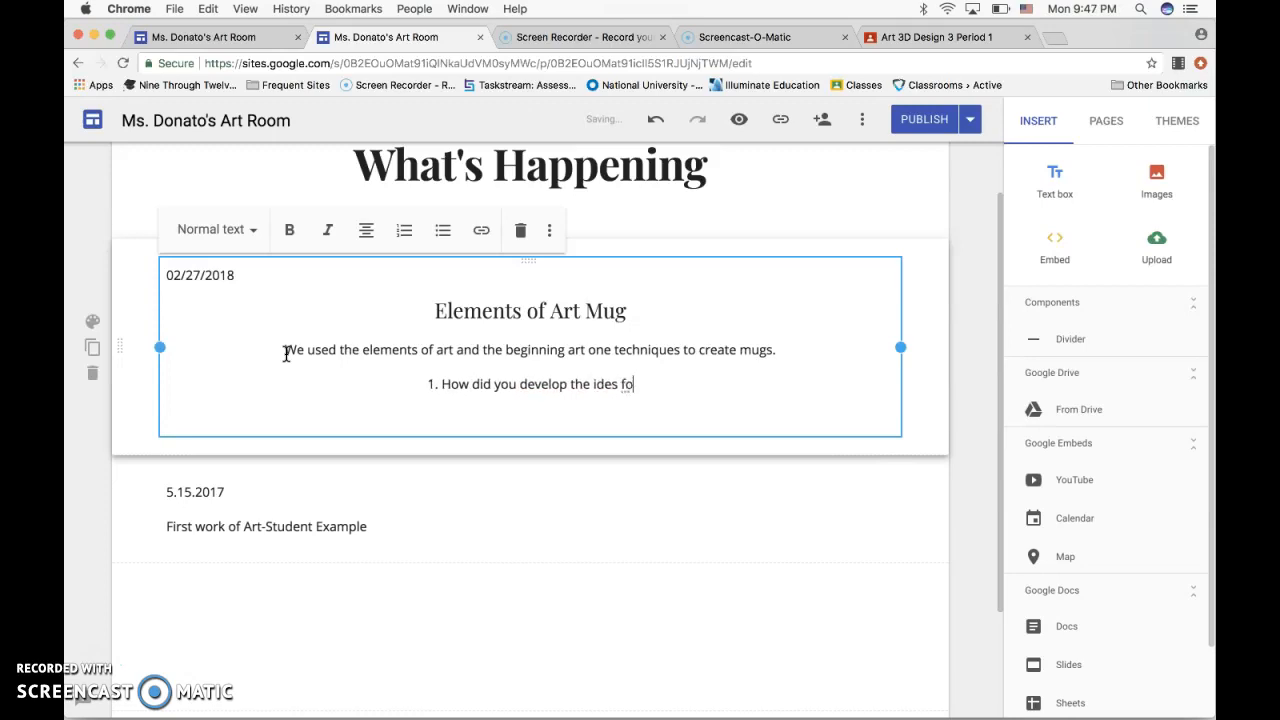
{"action": "type", "text": "r the artwork?"}
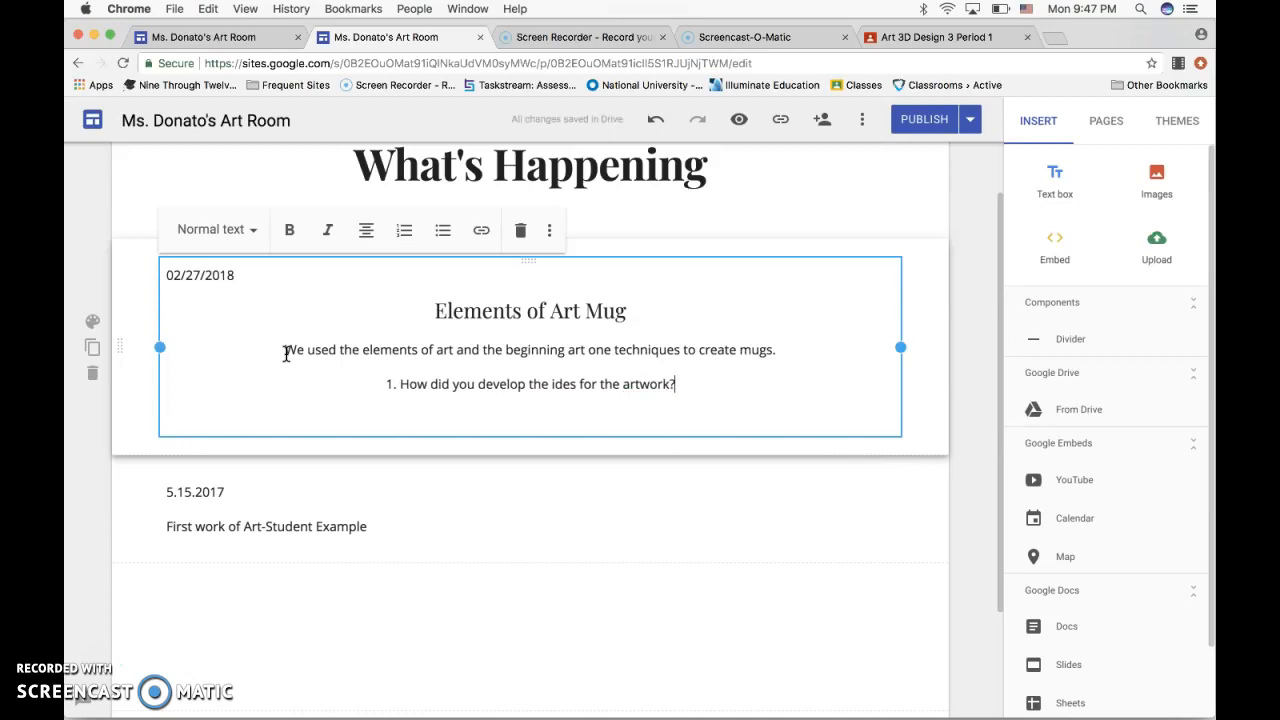
Add a line below the first question reading "2. Where did you get the inspiration for the artwork?".
{"action": "key", "text": "Return"}
{"action": "type", "text": "2. Where "}
{"action": "type", "text": "did you "}
{"action": "type", "text": "get the in"}
{"action": "type", "text": "spiration "}
{"action": "type", "text": "for the ar"}
{"action": "type", "text": "twork?"}
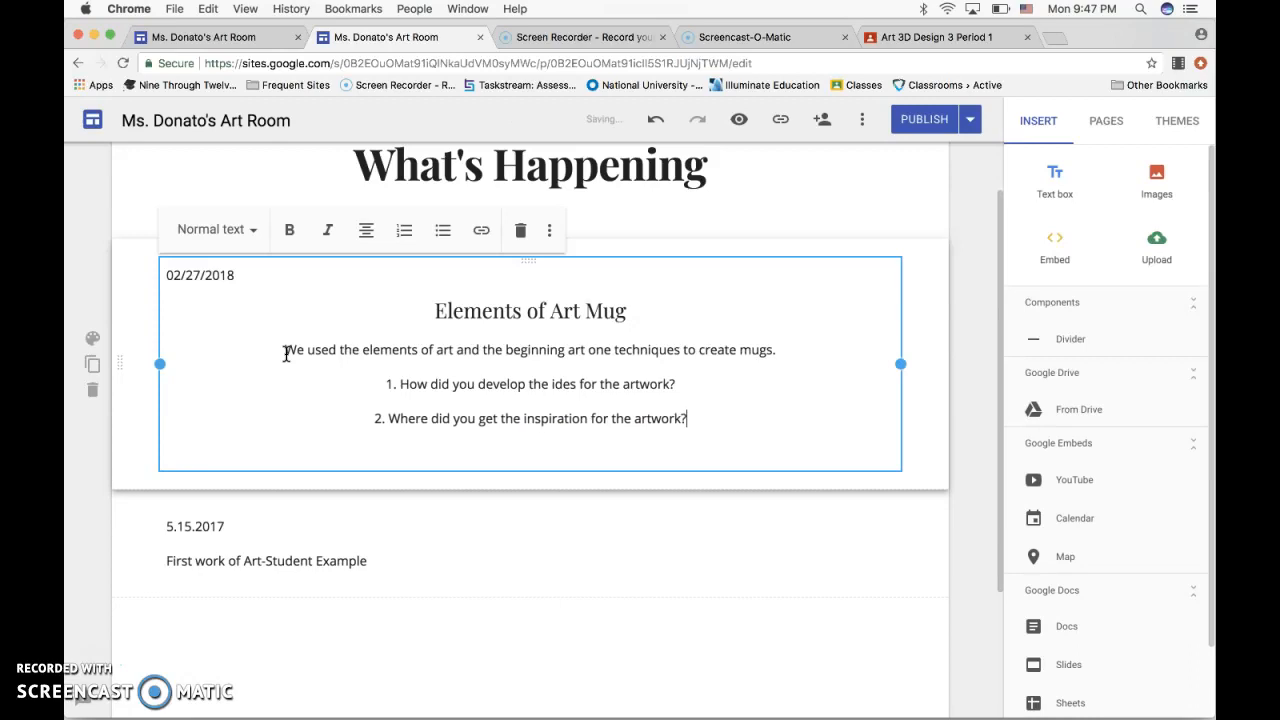
Add a line below the second question reading "3. What Challenges did you face when creating this artwork?".
{"action": "key", "text": "Return"}
{"action": "type", "text": "2"}
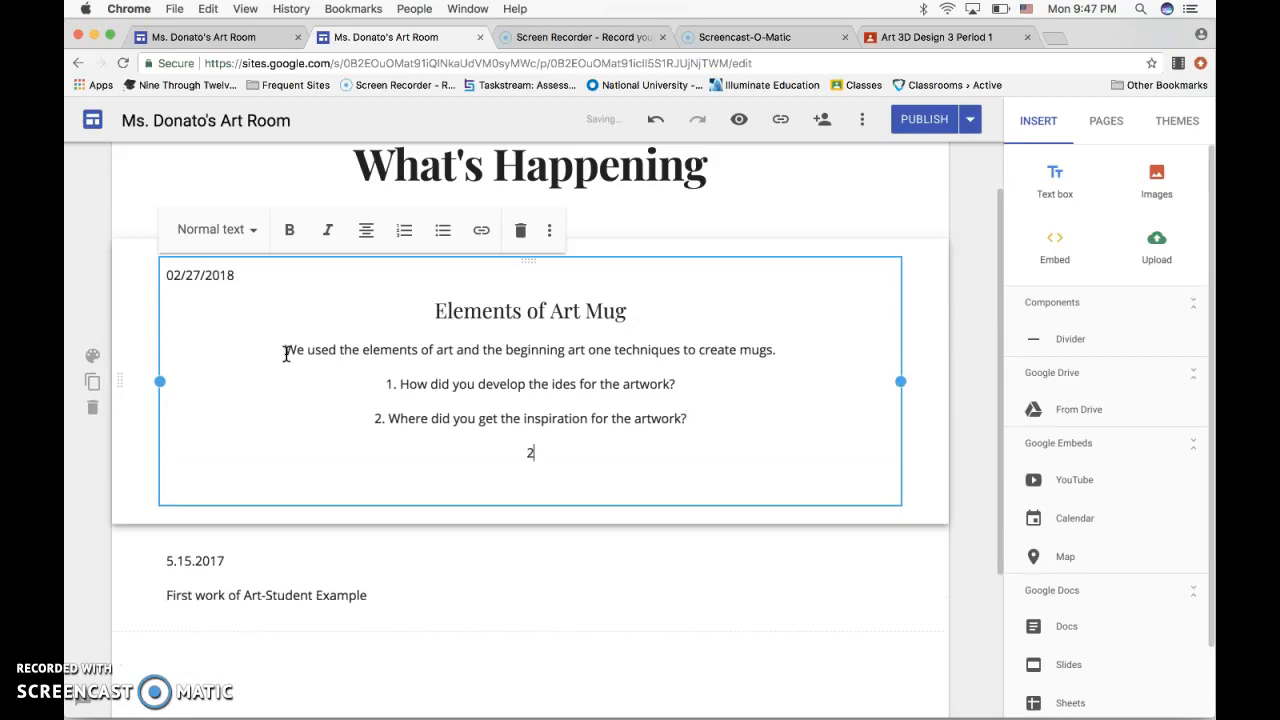
{"action": "type", "text": ". What Challenged"}
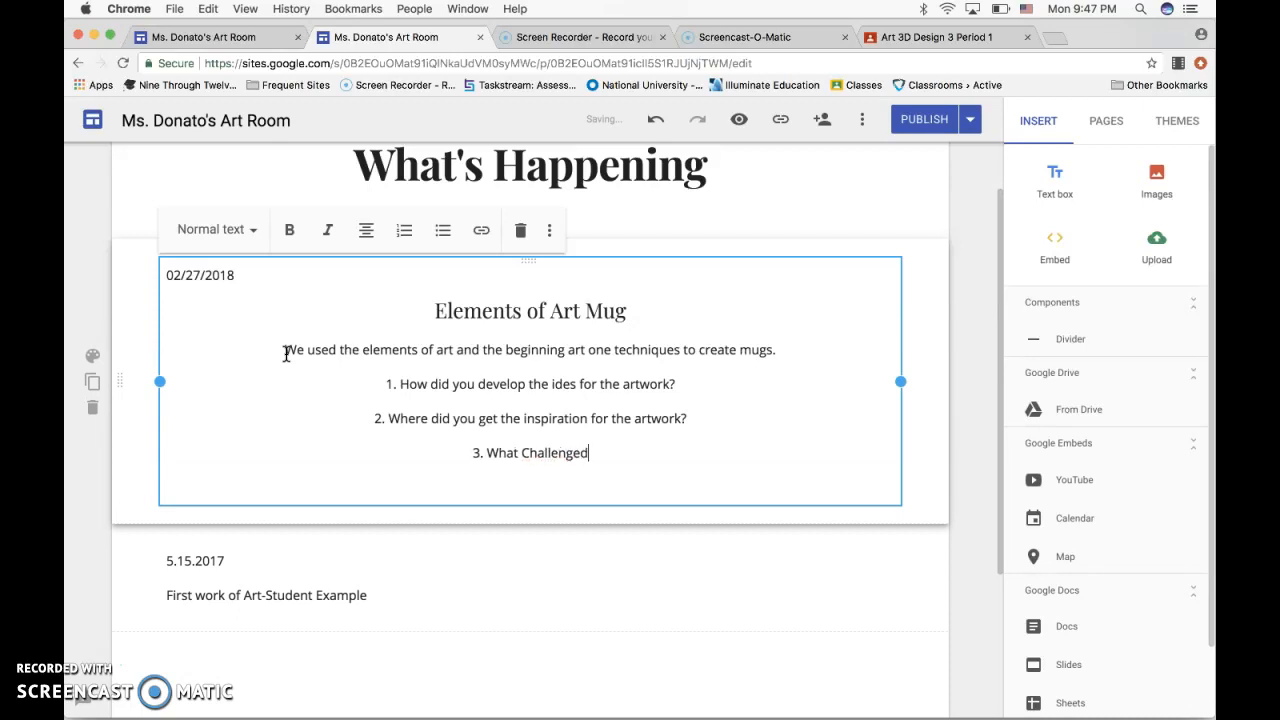
{"action": "key", "text": "BackSpace"}
{"action": "type", "text": "s did you face when creating this art"}
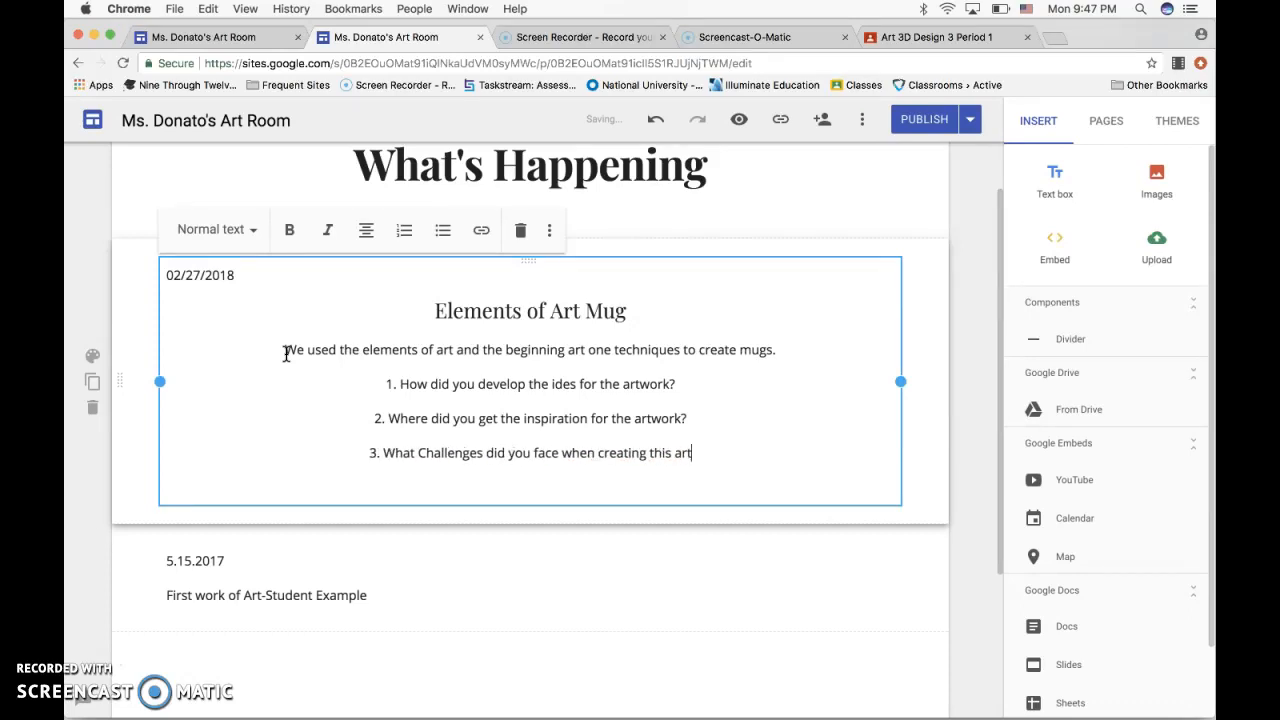
{"action": "type", "text": "wp"}
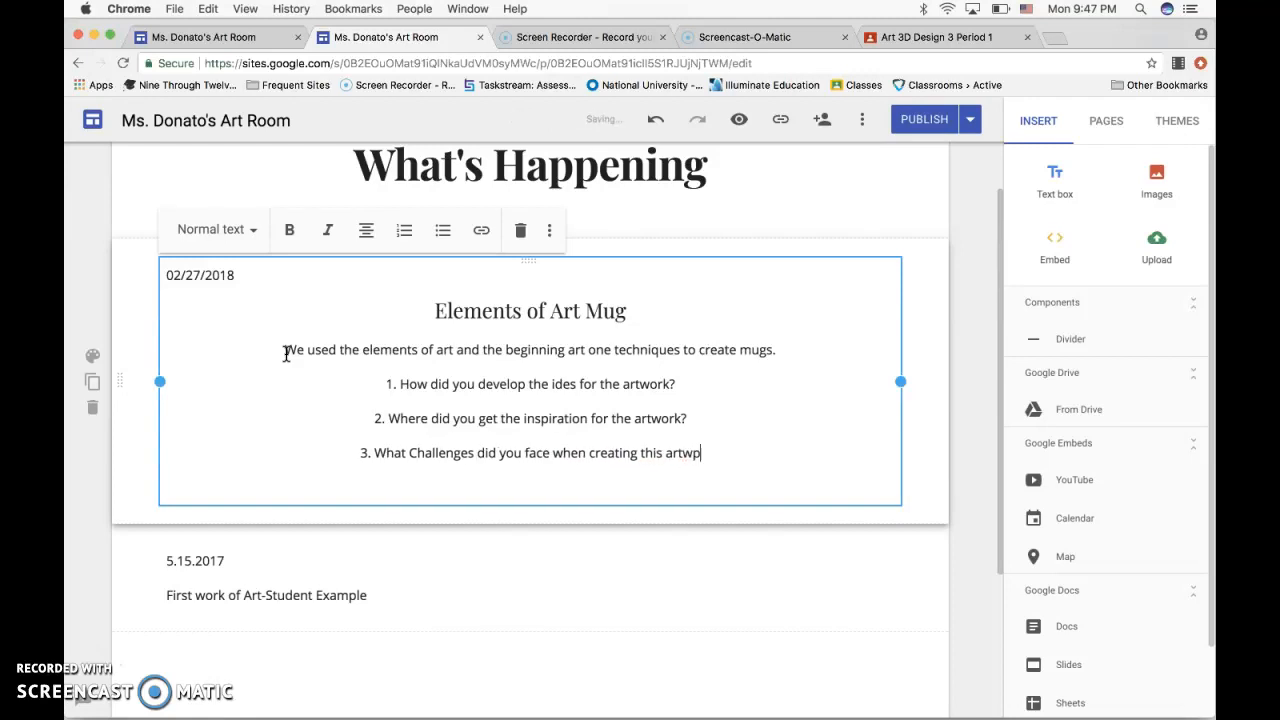
{"action": "key", "text": "BackSpace"}
{"action": "type", "text": "ork"}
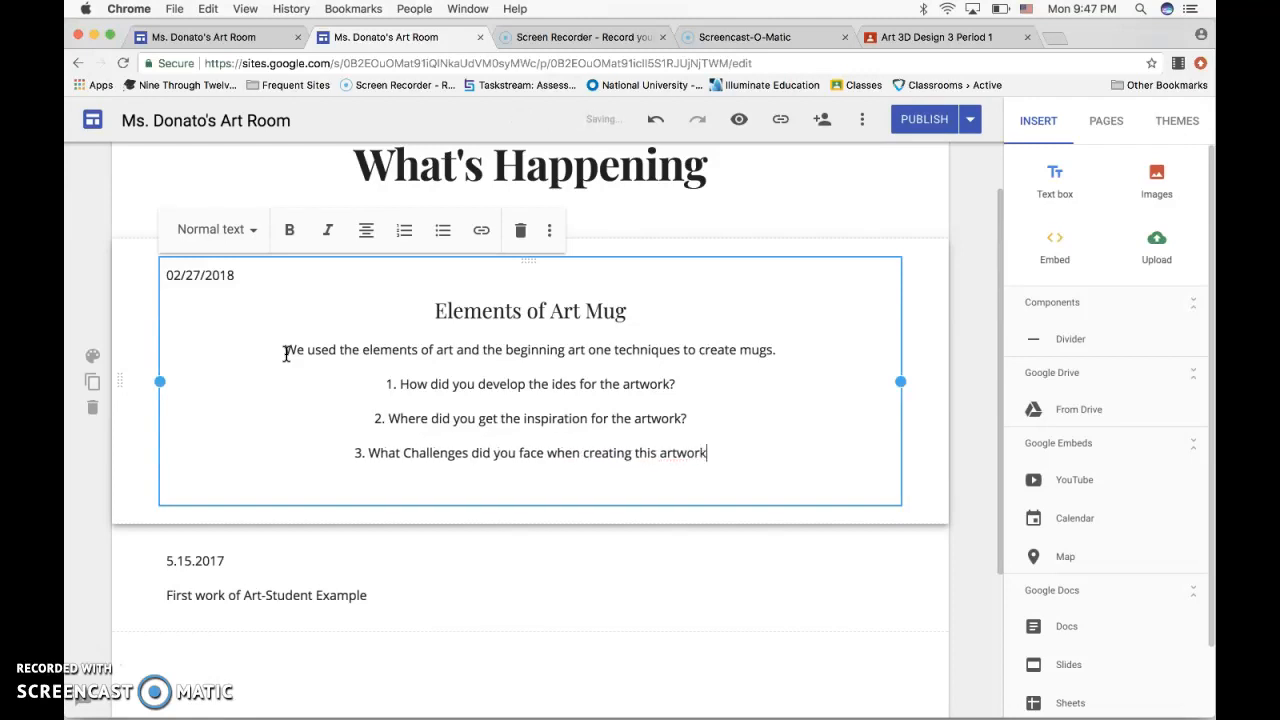
{"action": "key", "text": "Return"}
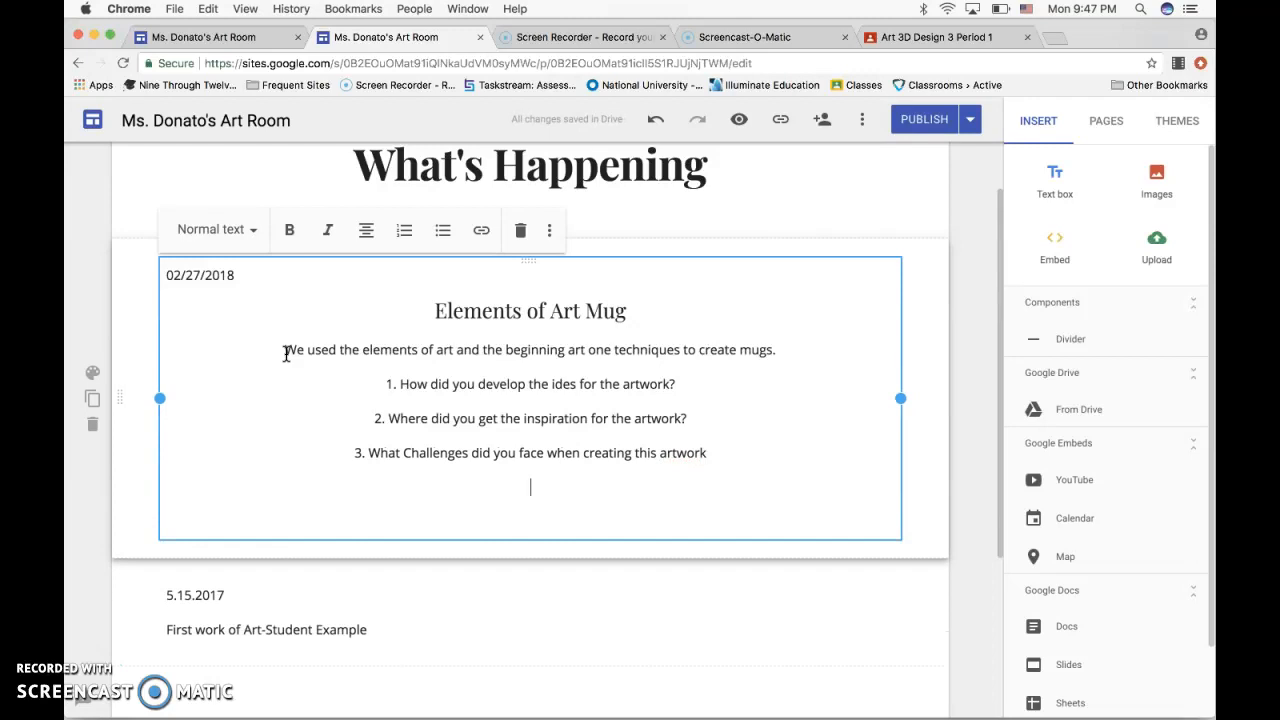
{"action": "key", "text": "BackSpace"}
{"action": "type", "text": "?"}
Add the line "4. What is your favorite thing about the artwork?" and start an empty line below it.
{"action": "key", "text": "Return"}
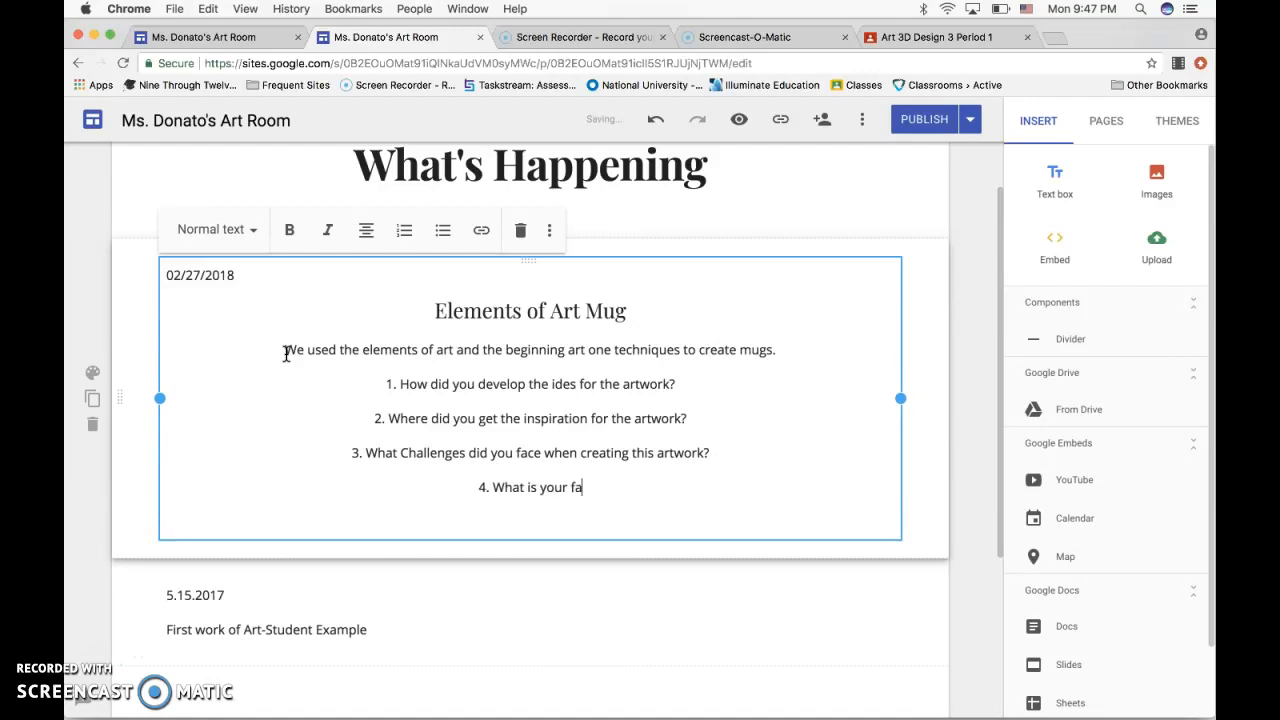
{"action": "type", "text": "rite thing about the artwork?"}
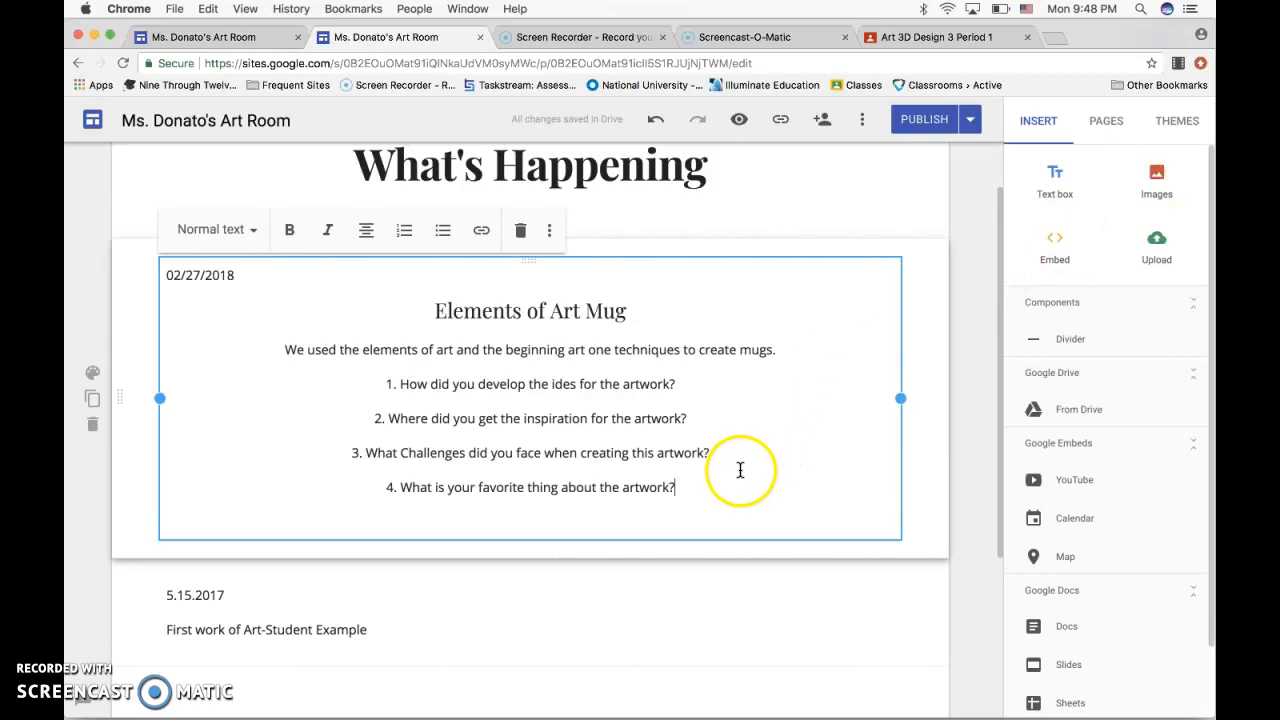
{"action": "key", "text": "Return"}
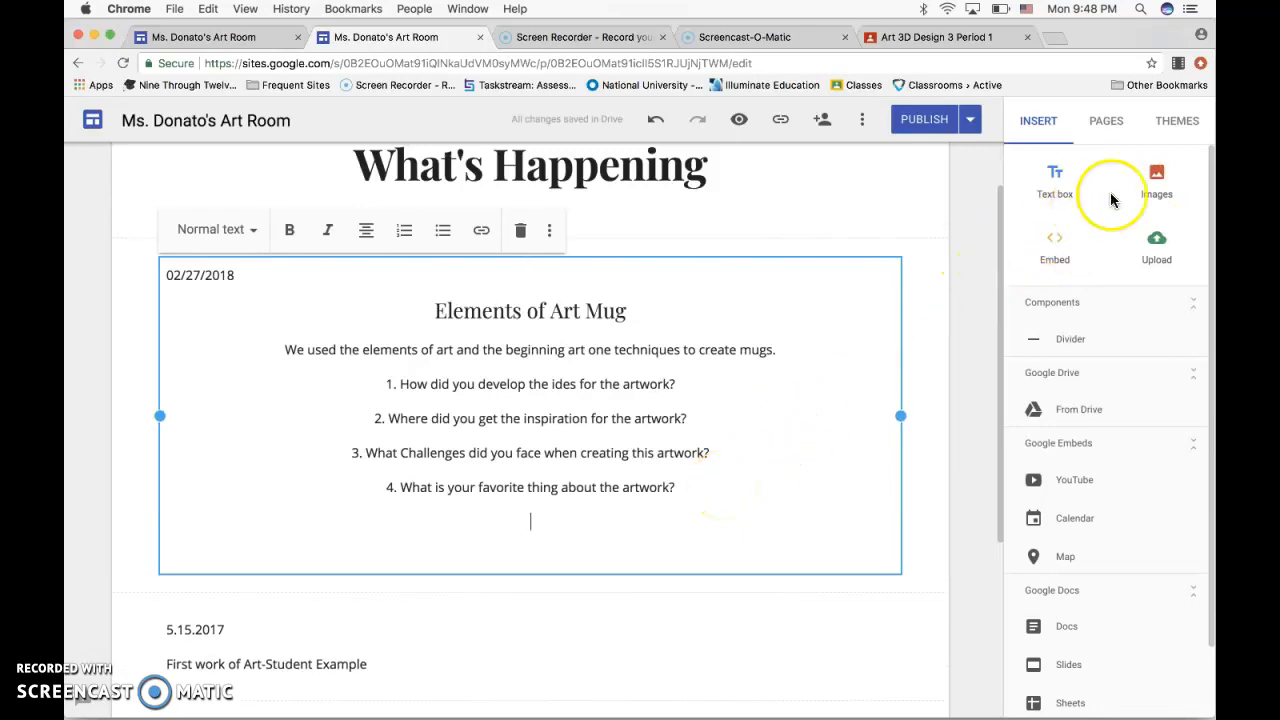
Examine the available image sources, including web search, personal albums and Google Drive, and leave the image selection without inserting anything.
{"action": "left_click", "coordinate": [1156, 188]}
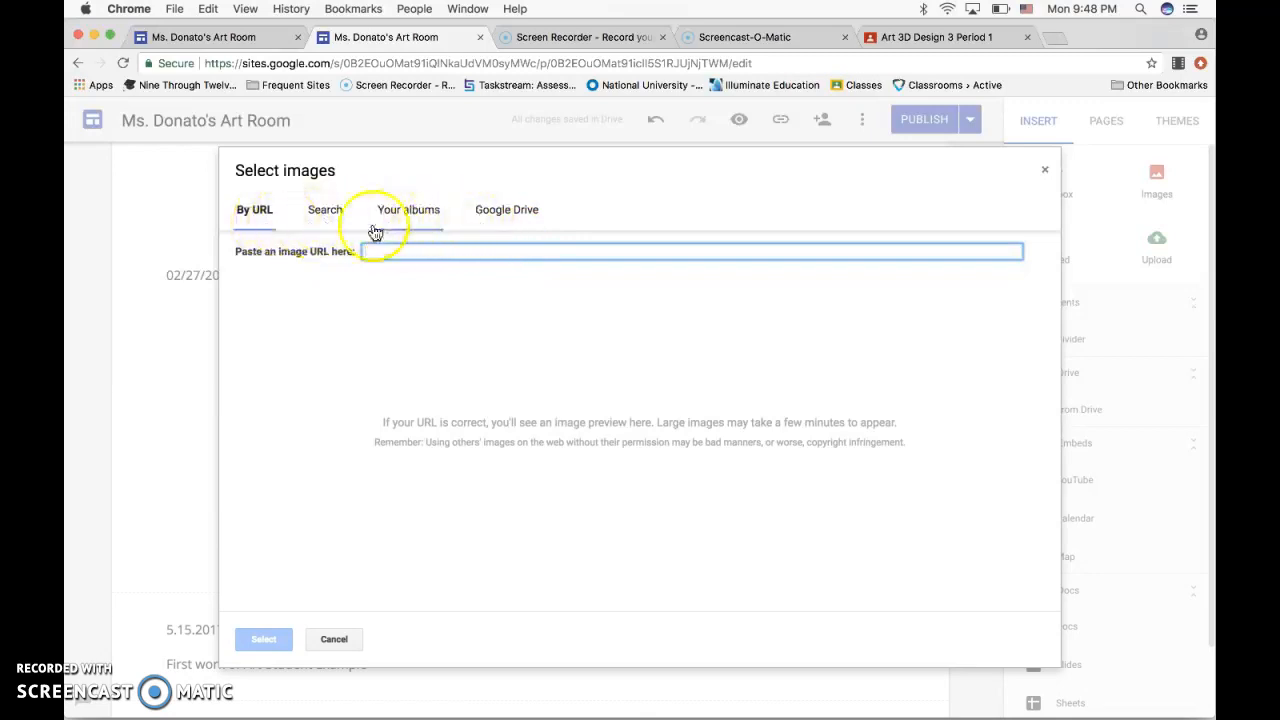
{"action": "left_click", "coordinate": [336, 218]}
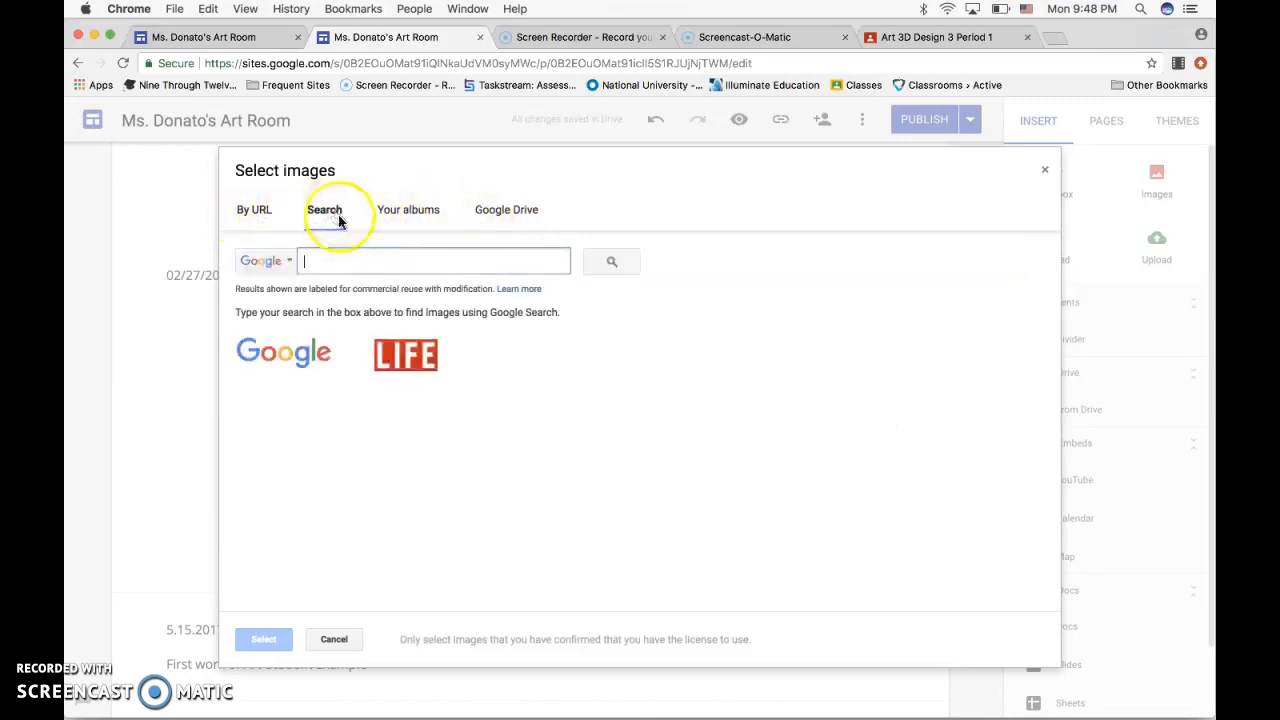
{"action": "left_click", "coordinate": [400, 222]}
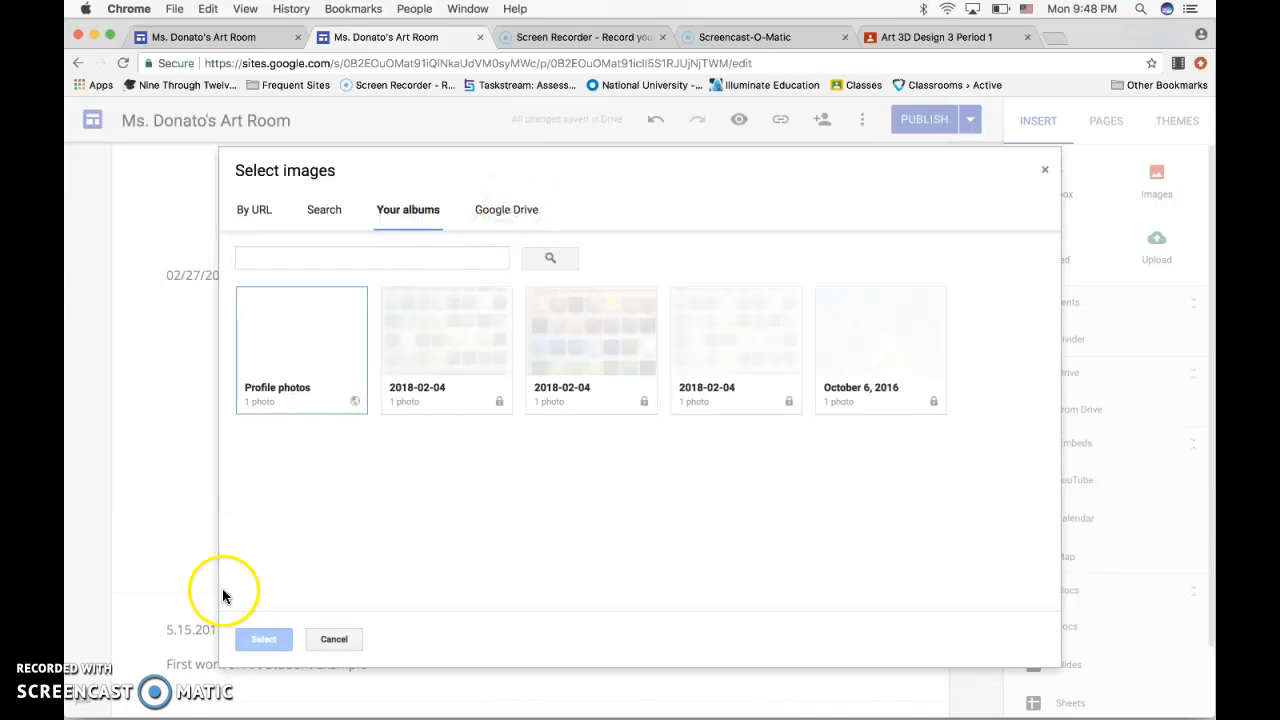
{"action": "left_click", "coordinate": [332, 640]}
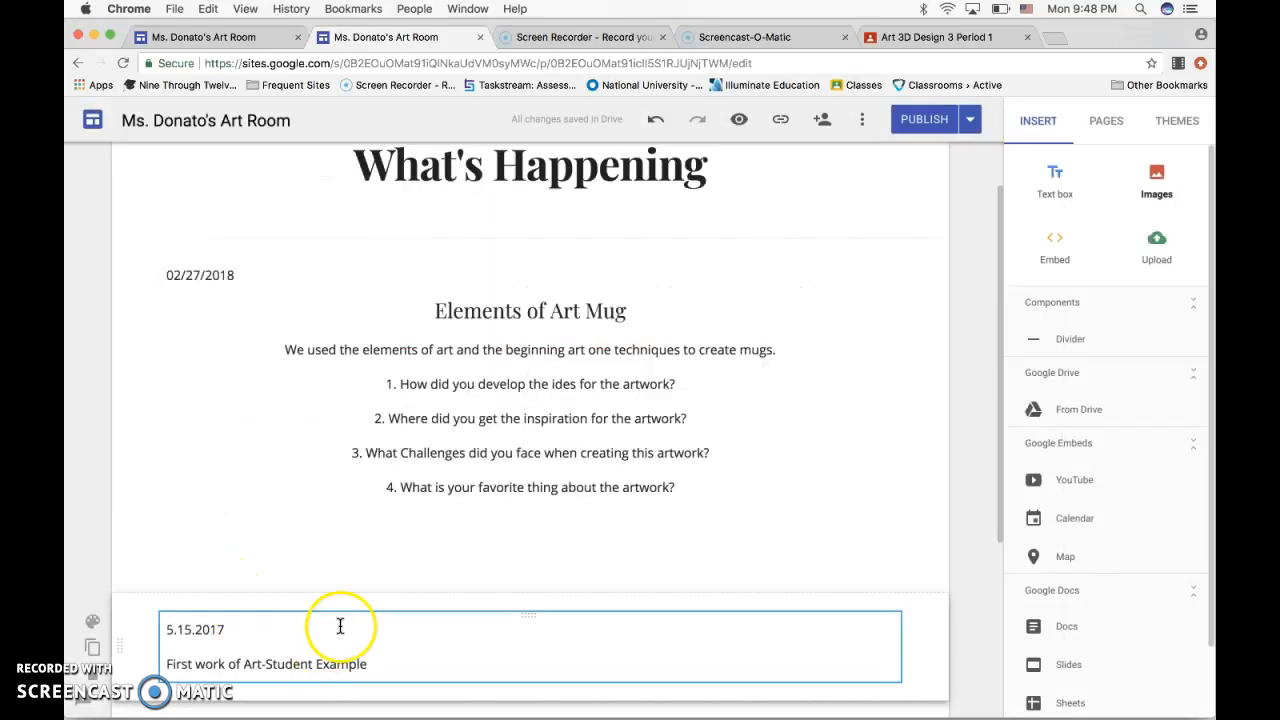
{"action": "left_click", "coordinate": [714, 529]}
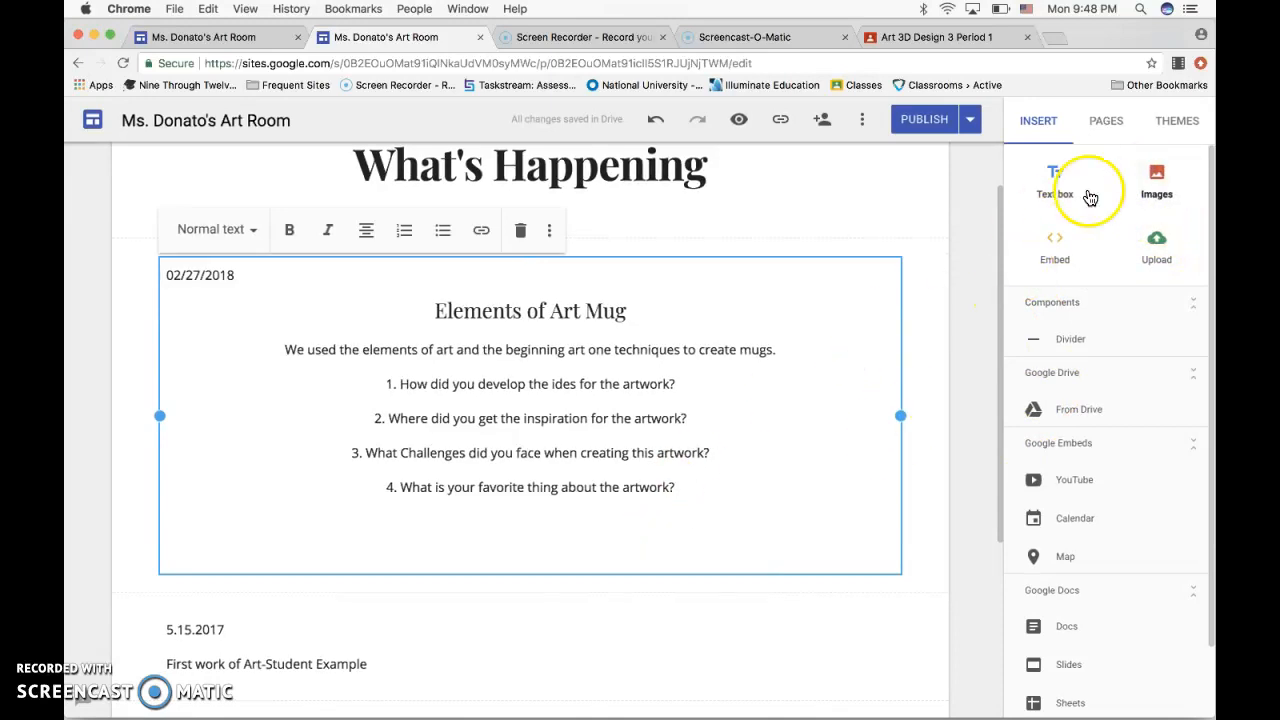
{"action": "left_click", "coordinate": [1157, 176]}
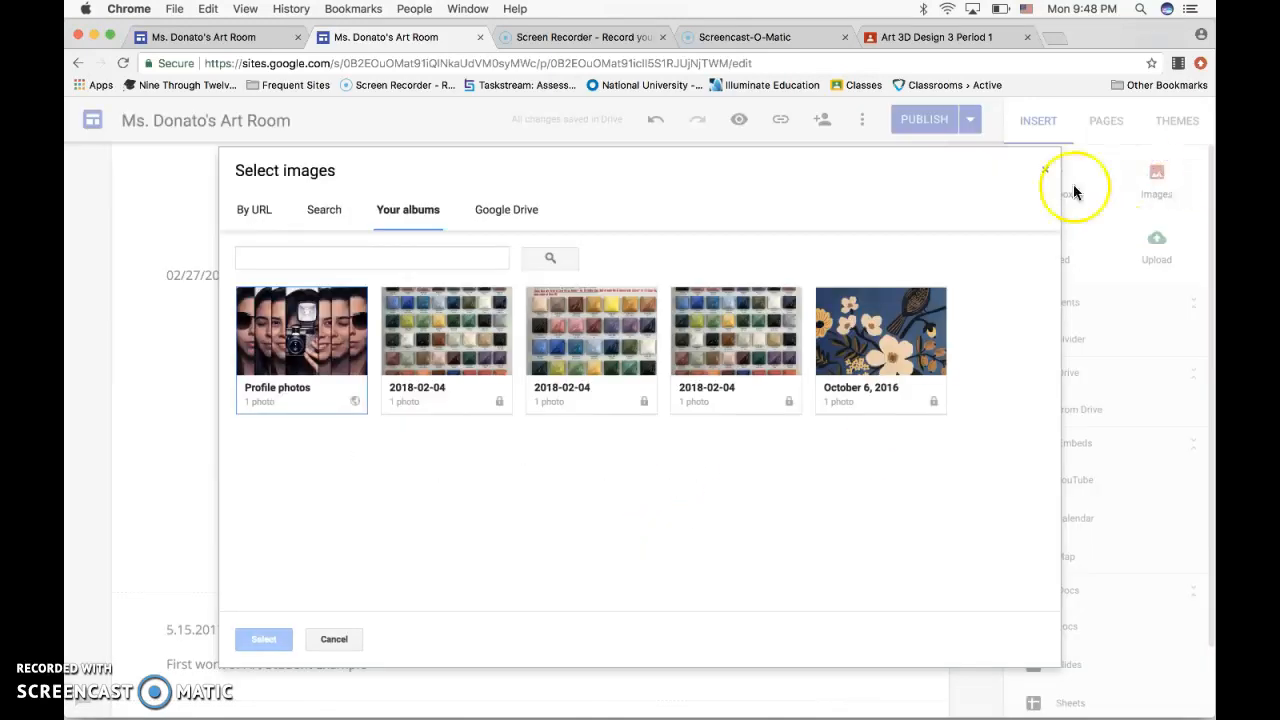
{"action": "left_click", "coordinate": [506, 209]}
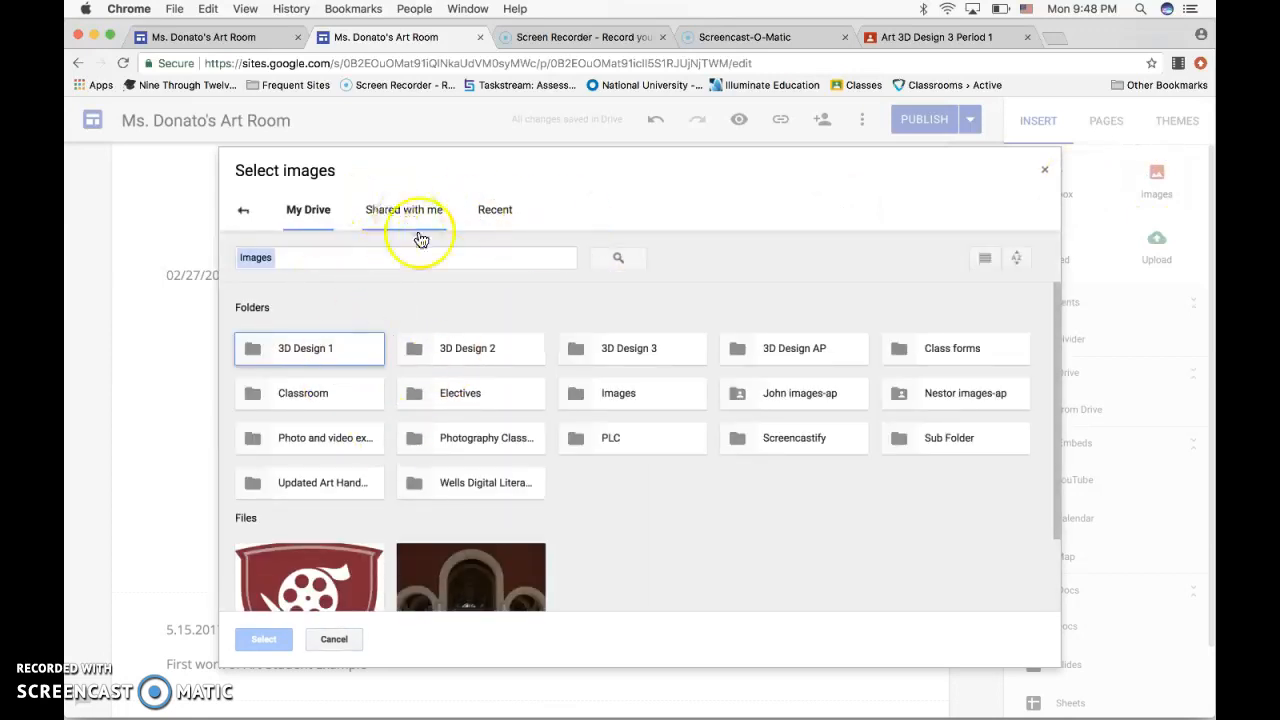
{"action": "left_click", "coordinate": [334, 640]}
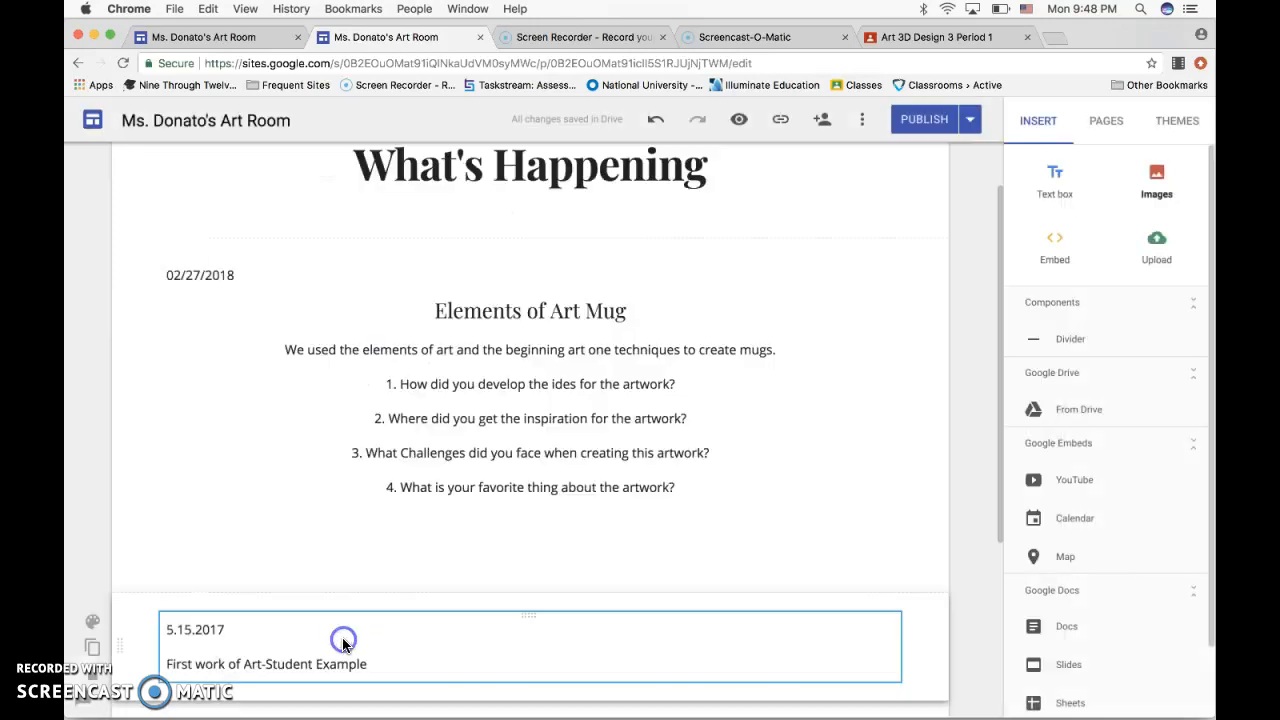
Open the desktop photo IMG_2597.JPG in Google Chrome and copy the image.
{"action": "left_click", "coordinate": [521, 519]}
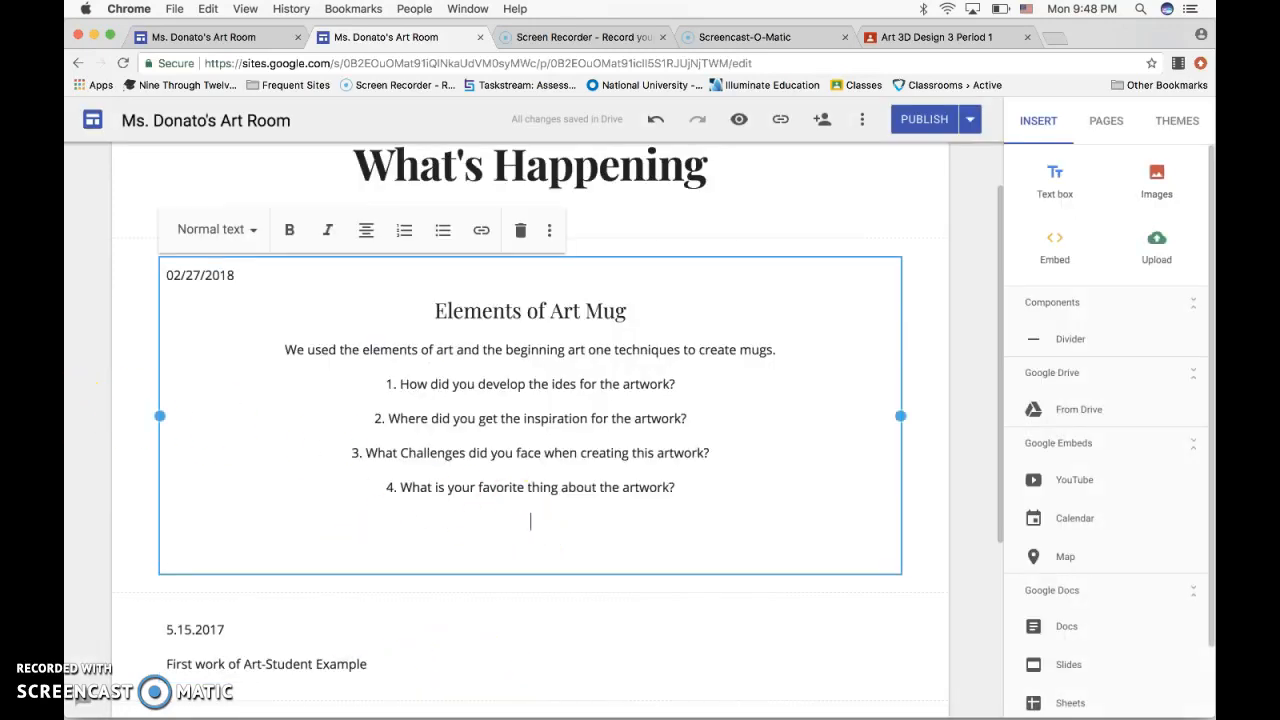
{"action": "left_click_drag", "start_coordinate": [72, 406], "coordinate": [304, 426]}
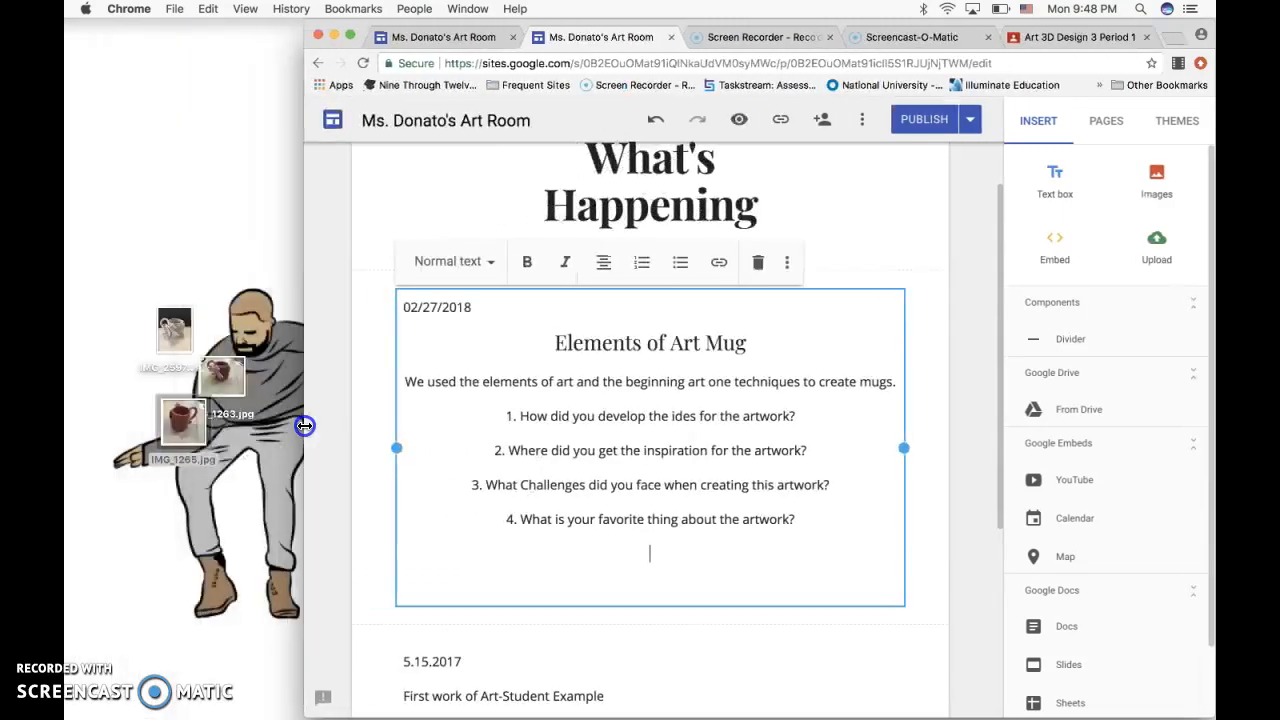
{"action": "right_click", "coordinate": [178, 337]}
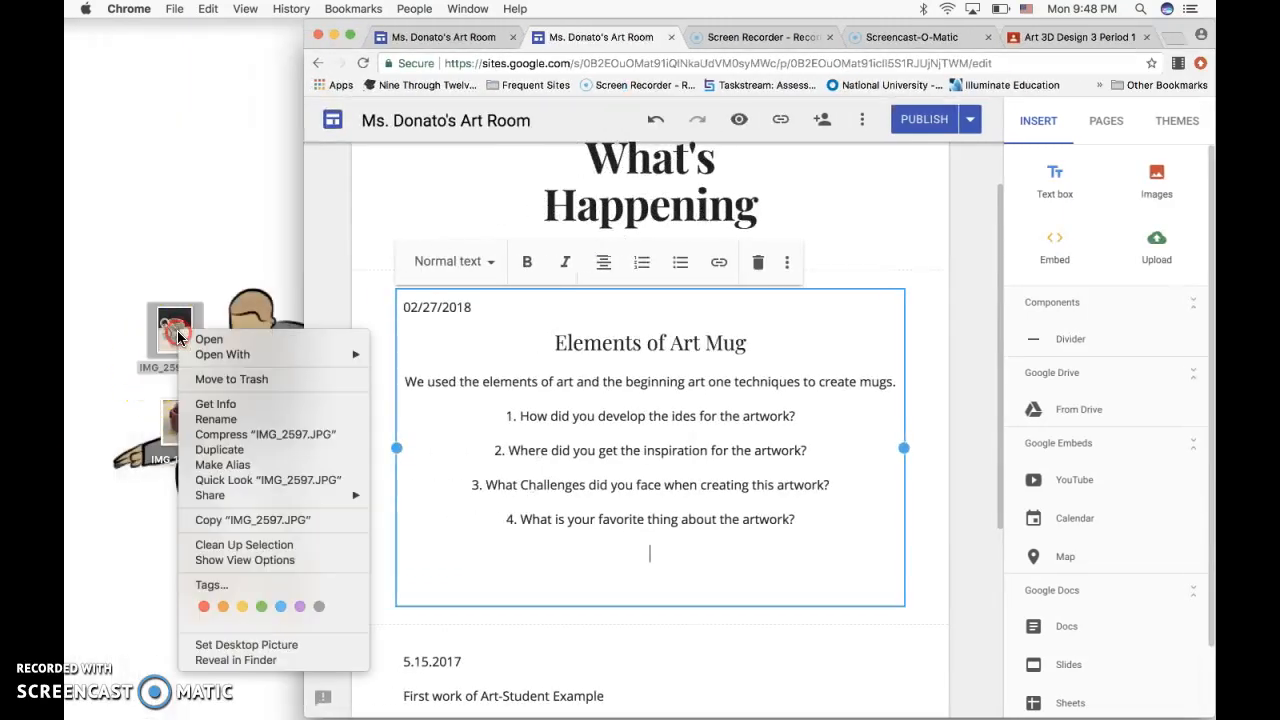
{"action": "mouse_move", "coordinate": [211, 356]}
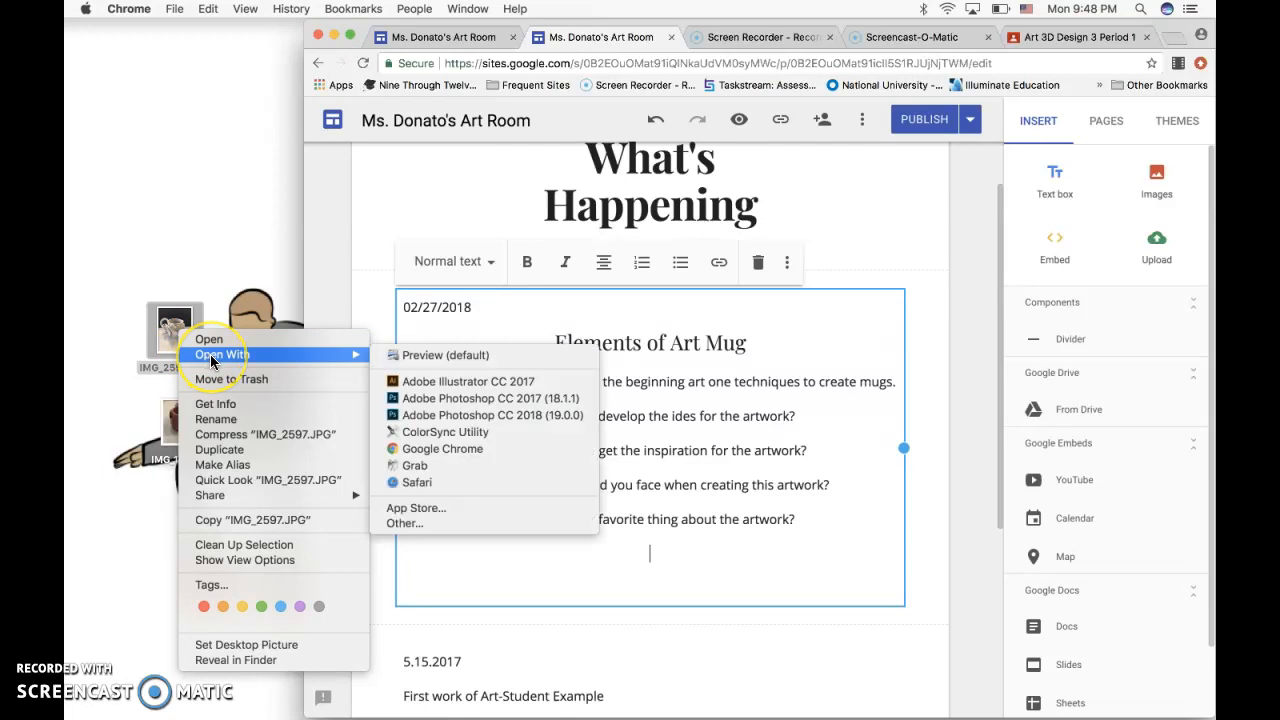
{"action": "left_click", "coordinate": [437, 448]}
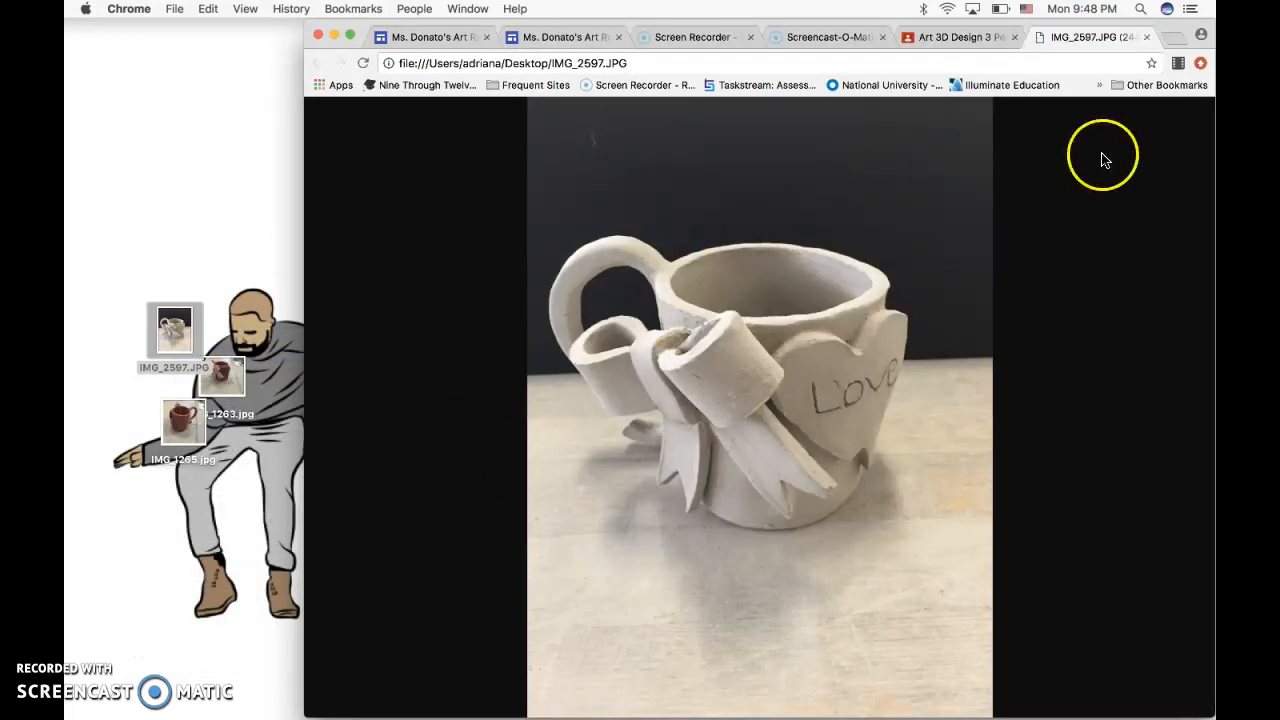
{"action": "right_click", "coordinate": [851, 260]}
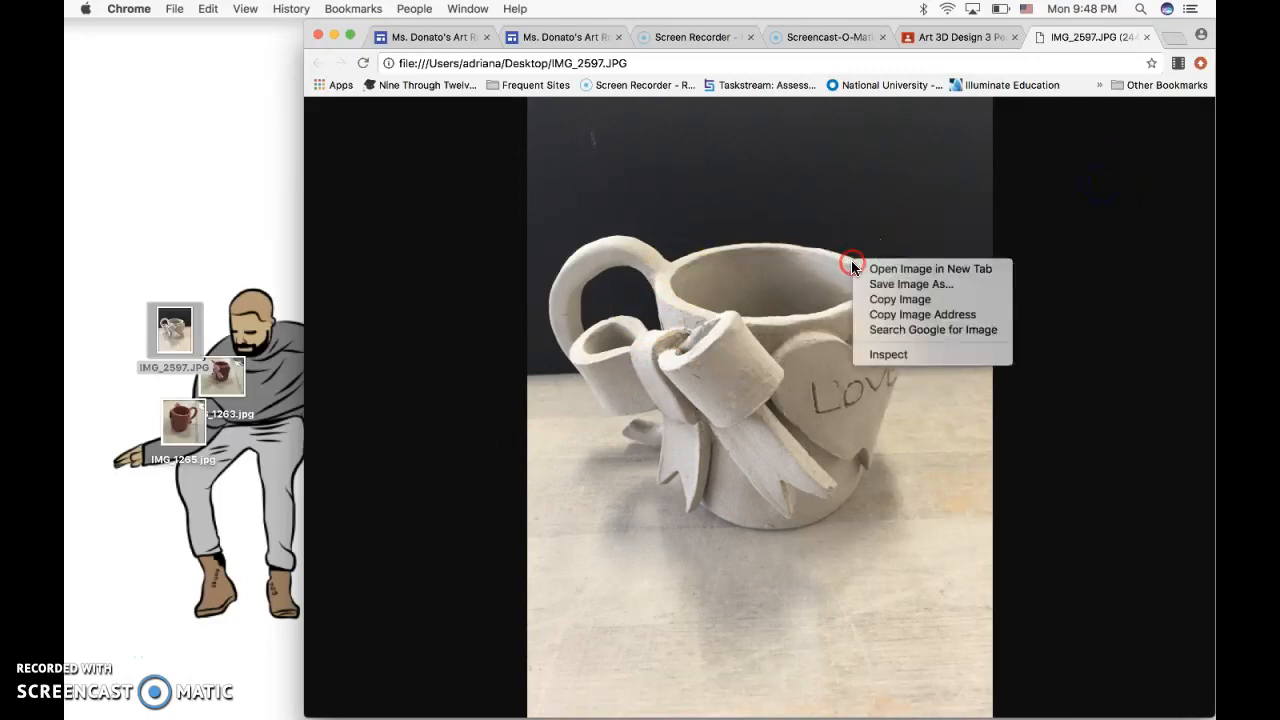
{"action": "left_click", "coordinate": [903, 299]}
Return to the site editor's What's Happening page and upload the mug photo IMG_1263.jpg from the Desktop folder.
{"action": "left_click", "coordinate": [944, 38]}
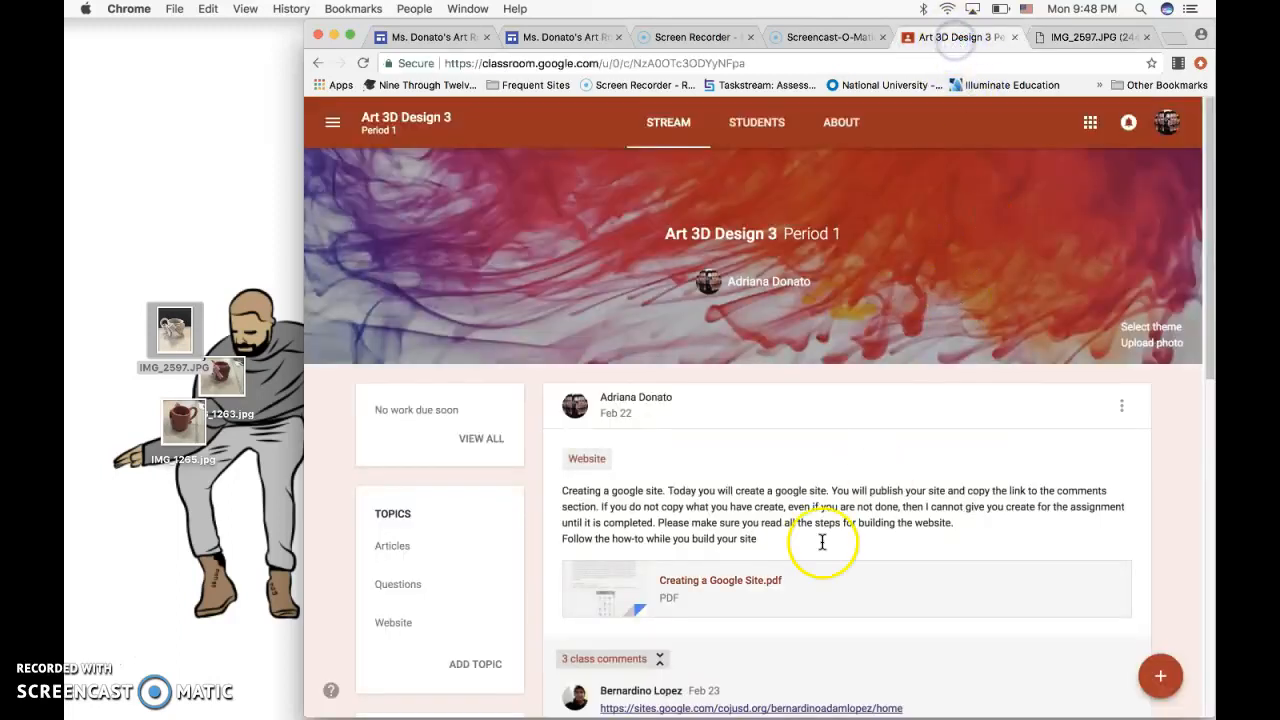
{"action": "left_click", "coordinate": [560, 38]}
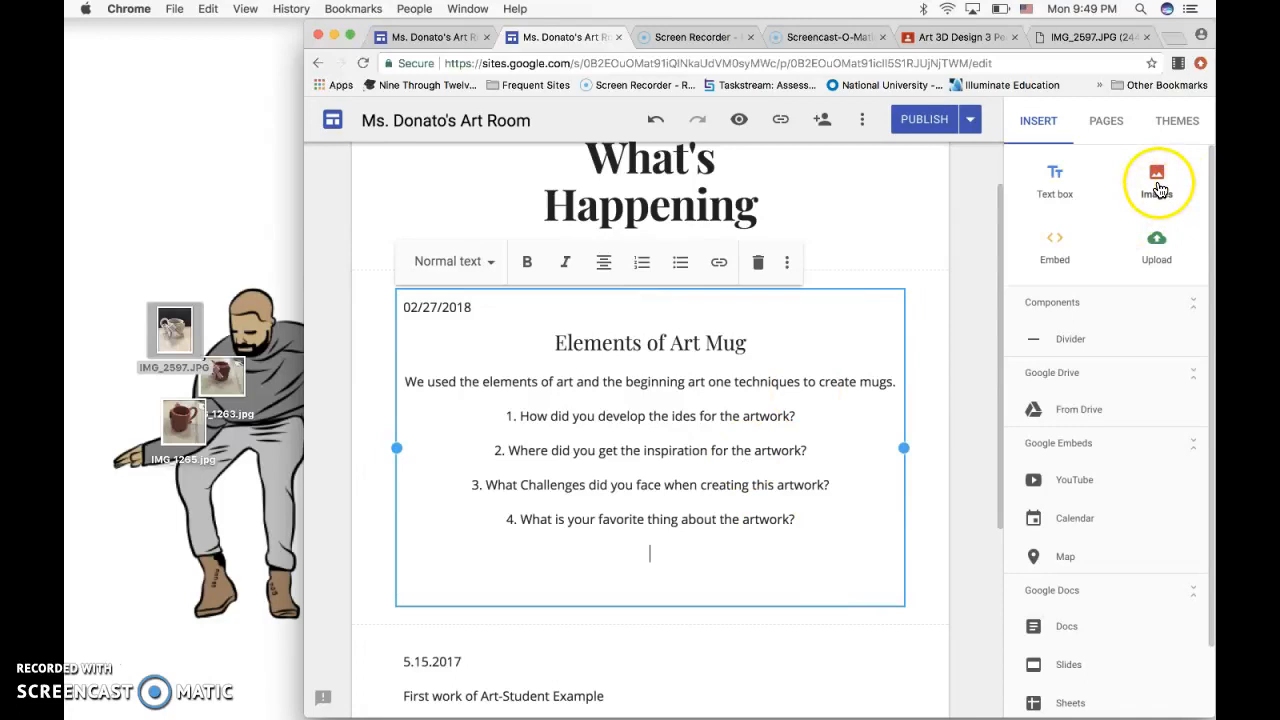
{"action": "left_click", "coordinate": [1161, 245]}
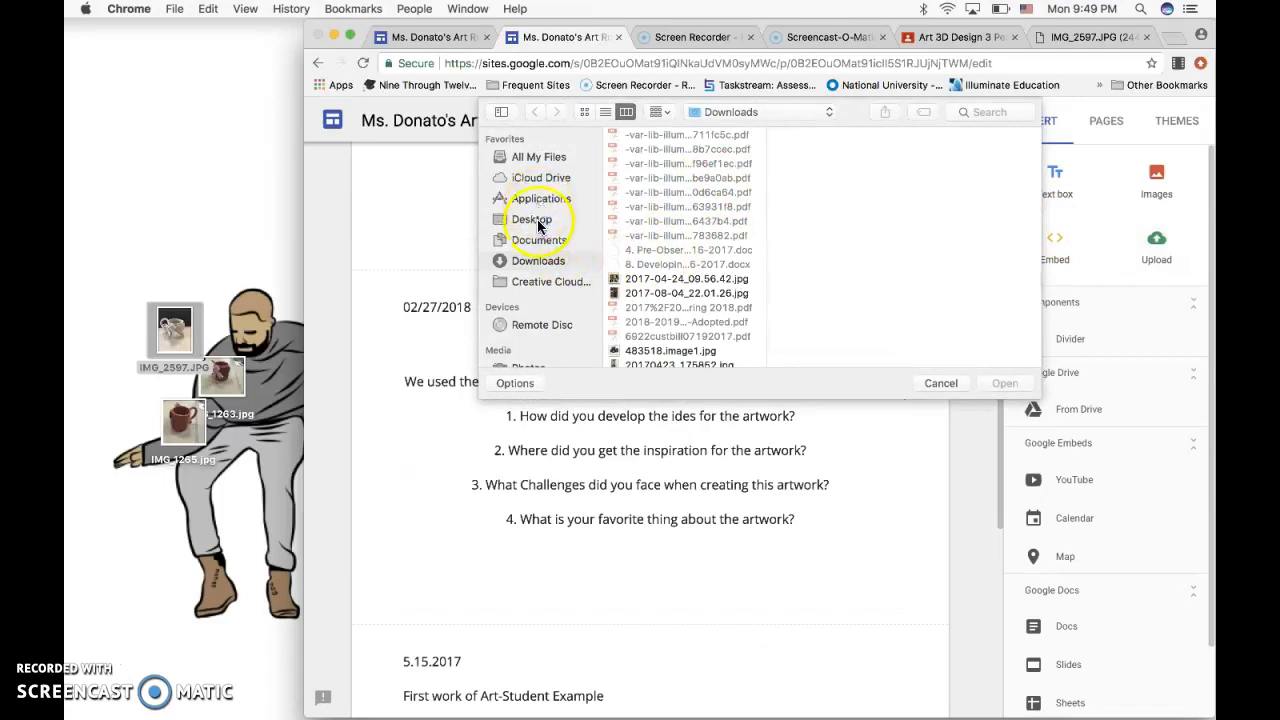
{"action": "left_click", "coordinate": [531, 219]}
{"action": "left_click", "coordinate": [660, 163]}
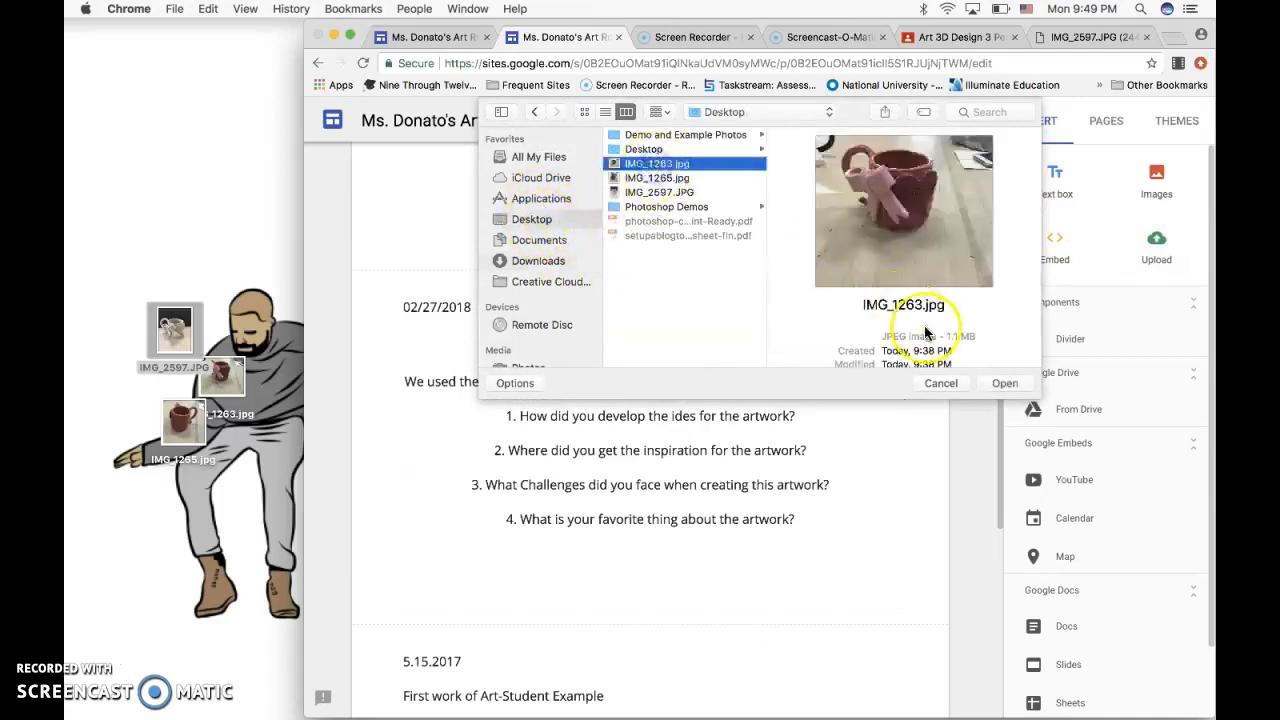
{"action": "left_click", "coordinate": [1003, 386]}
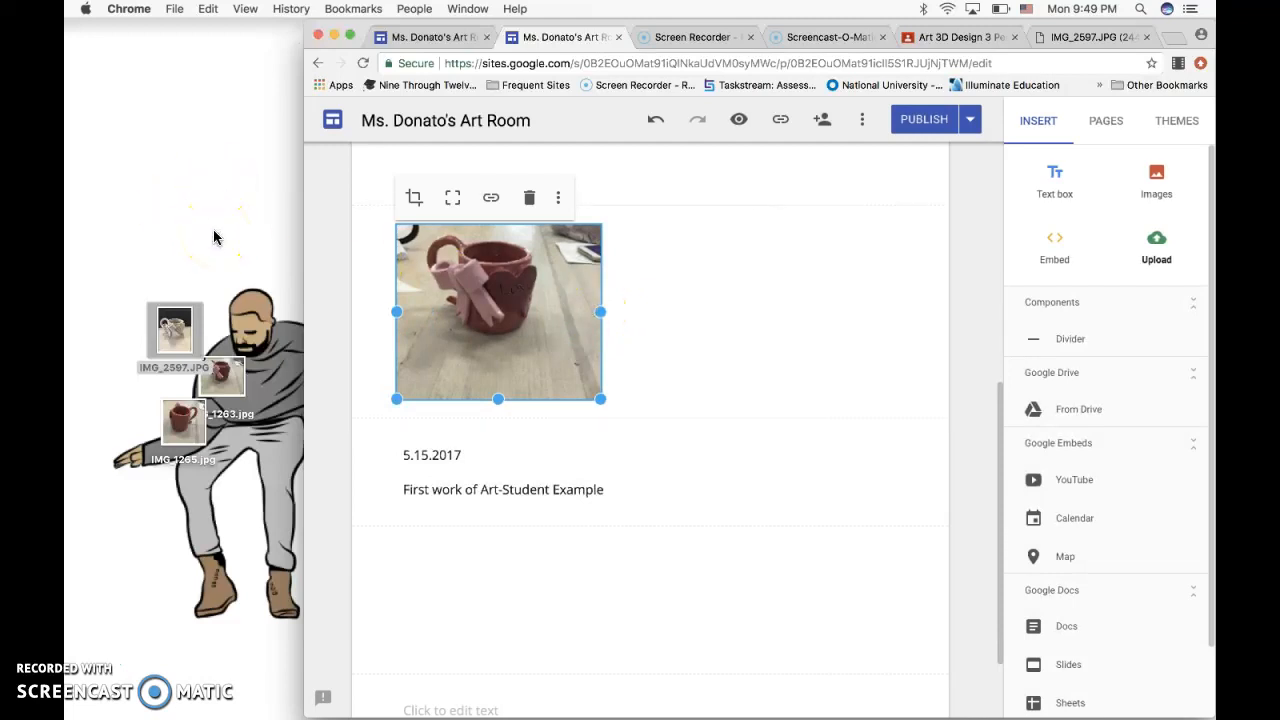
Widen the browser window and move the uploaded mug photo into the Elements of Art Mug section, directly below the questions.
{"action": "left_click", "coordinate": [180, 237]}
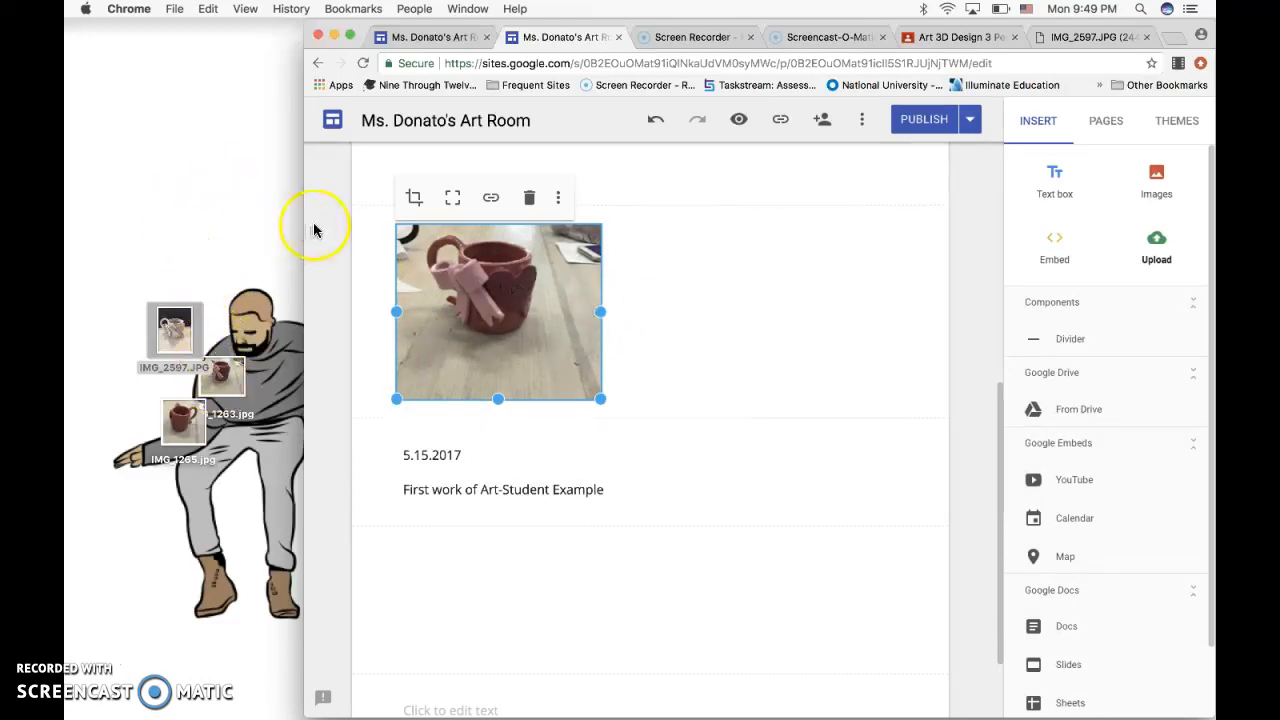
{"action": "left_click_drag", "start_coordinate": [303, 221], "coordinate": [159, 227]}
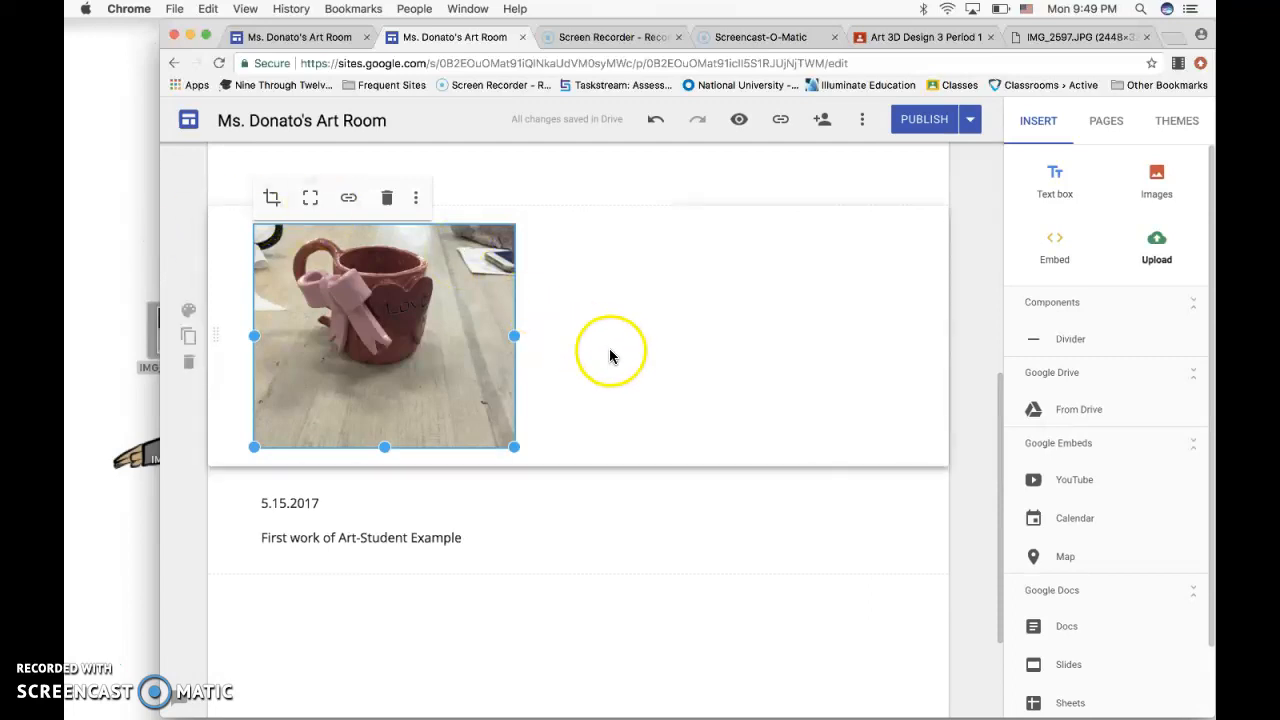
{"action": "scroll", "coordinate": [623, 354], "scroll_direction": "up", "scroll_amount": 3}
{"action": "scroll", "coordinate": [624, 357], "scroll_direction": "up", "scroll_amount": 1}
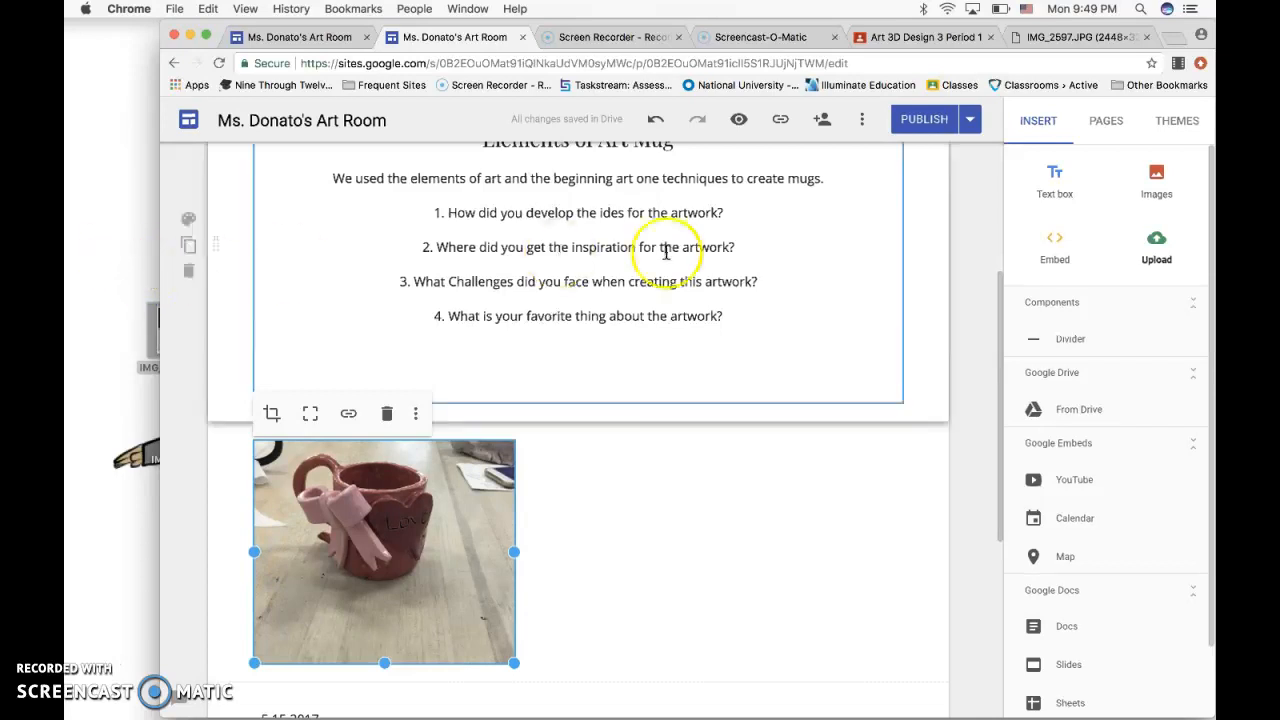
{"action": "left_click", "coordinate": [1166, 184]}
{"action": "left_click", "coordinate": [1160, 184]}
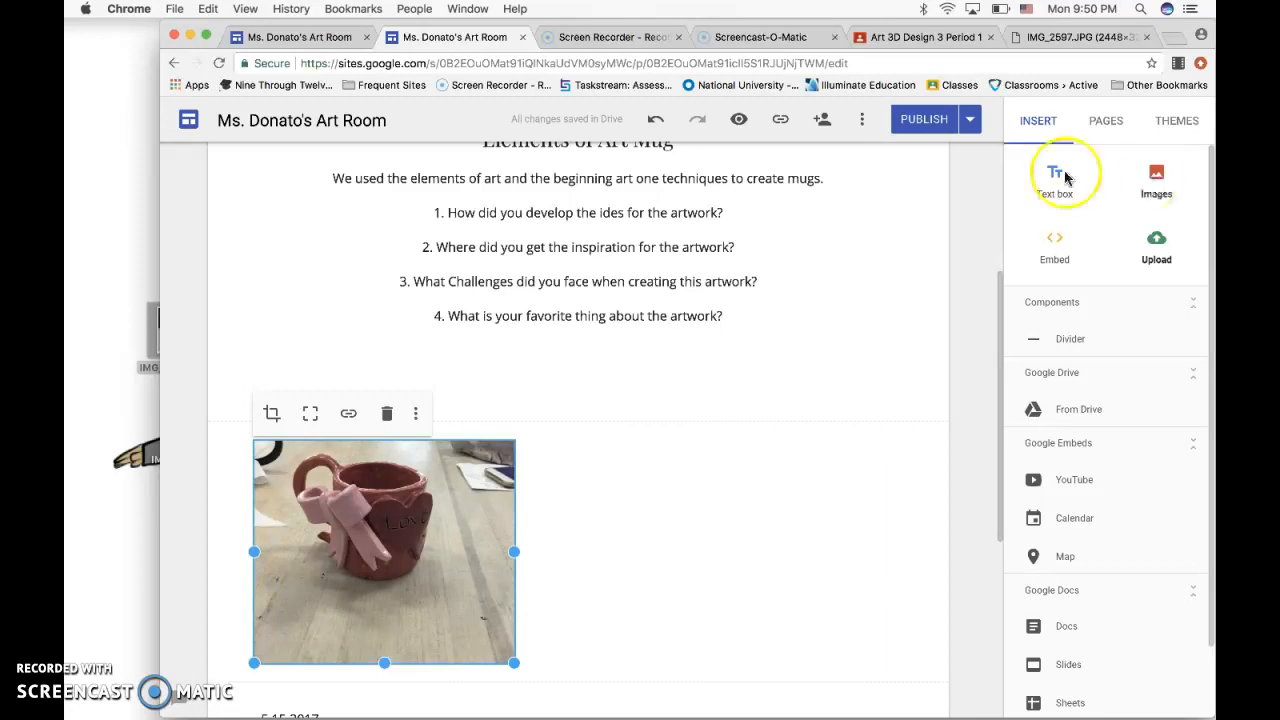
{"action": "left_click_drag", "start_coordinate": [422, 510], "coordinate": [506, 340]}
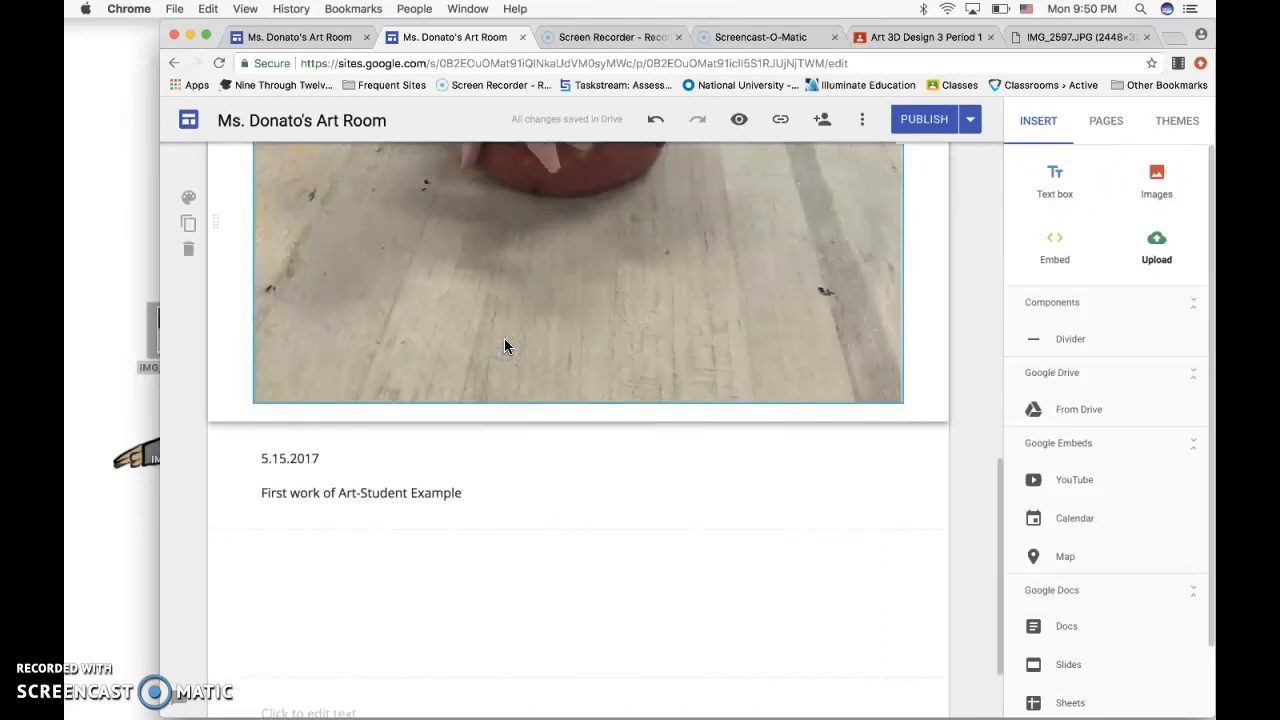
Narrow the column holding the mug photo and the entry text to about half the page's content width.
{"action": "scroll", "coordinate": [560, 409], "scroll_direction": "up", "scroll_amount": 10}
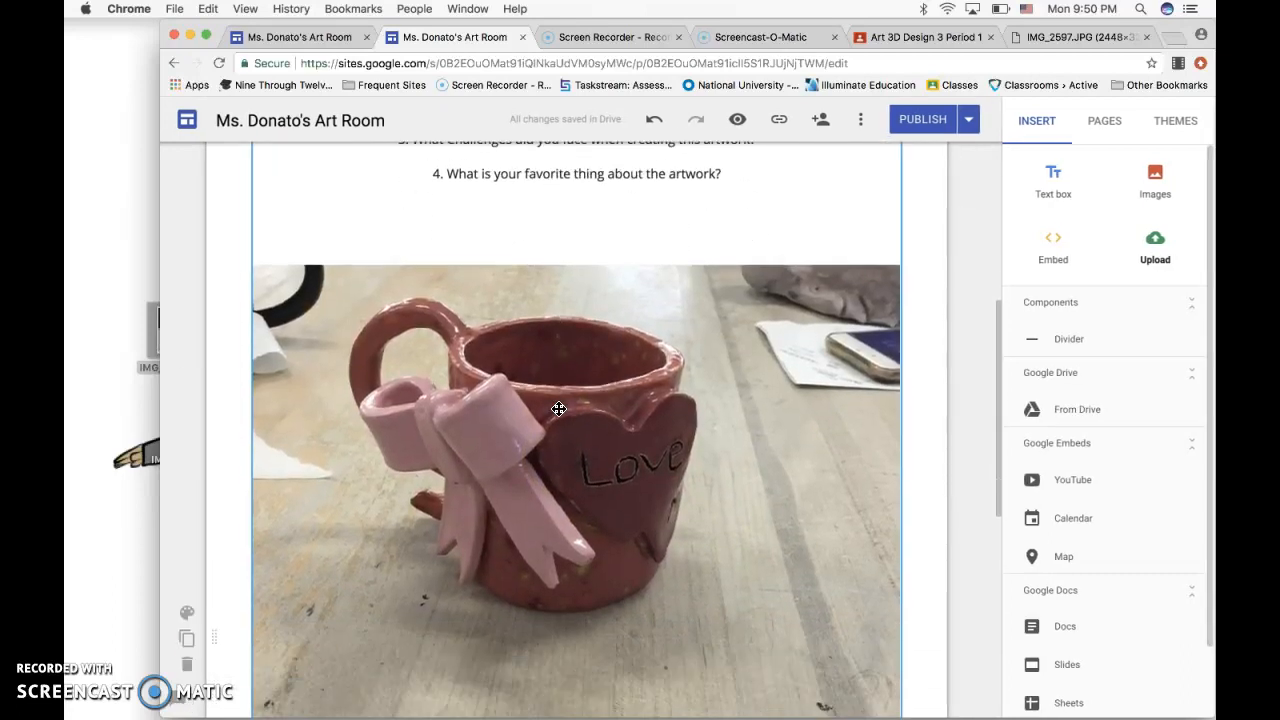
{"action": "left_click", "coordinate": [700, 449]}
{"action": "scroll", "coordinate": [699, 450], "scroll_direction": "down", "scroll_amount": 1}
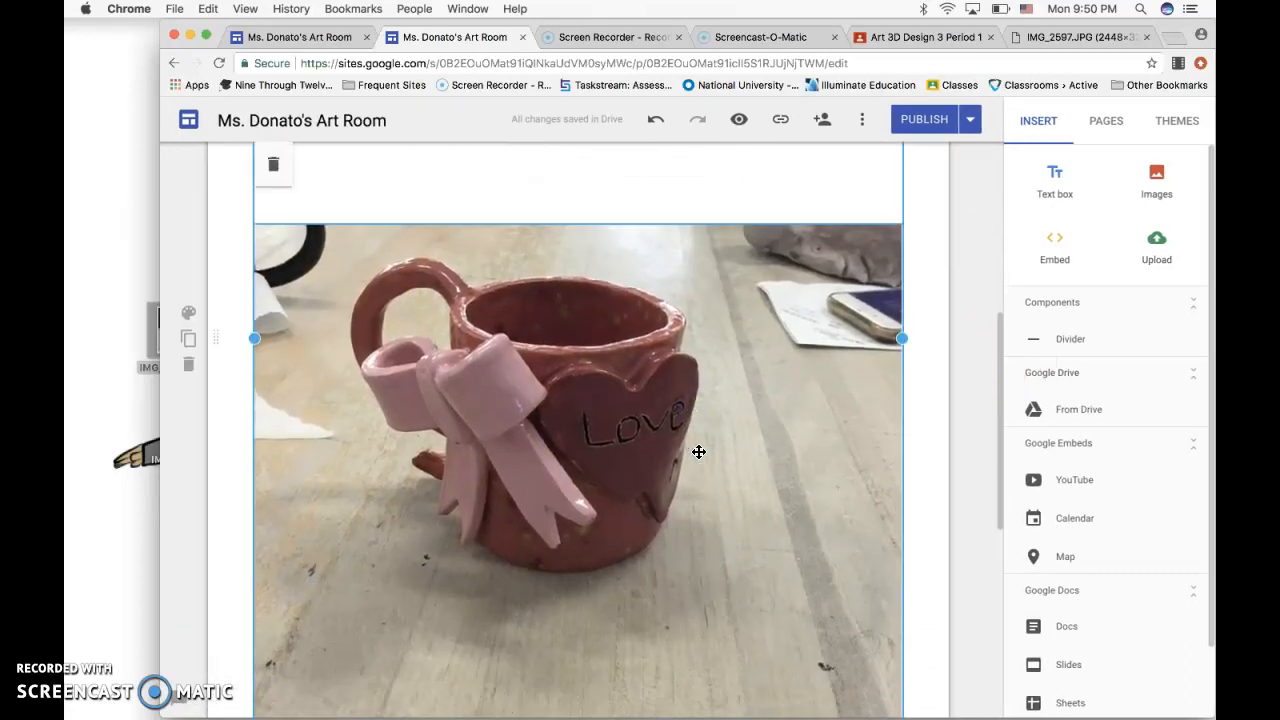
{"action": "scroll", "coordinate": [698, 450], "scroll_direction": "down", "scroll_amount": 5}
{"action": "scroll", "coordinate": [697, 451], "scroll_direction": "up", "scroll_amount": 2}
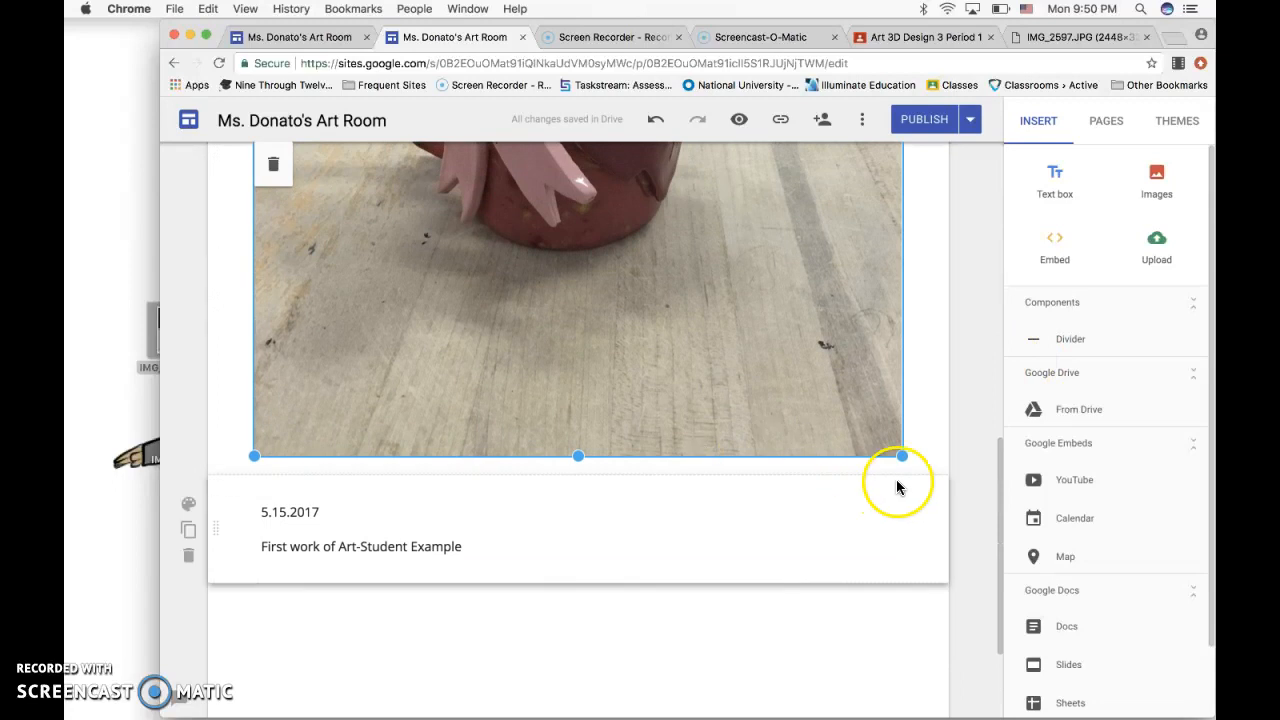
{"action": "left_click_drag", "start_coordinate": [897, 455], "coordinate": [574, 349]}
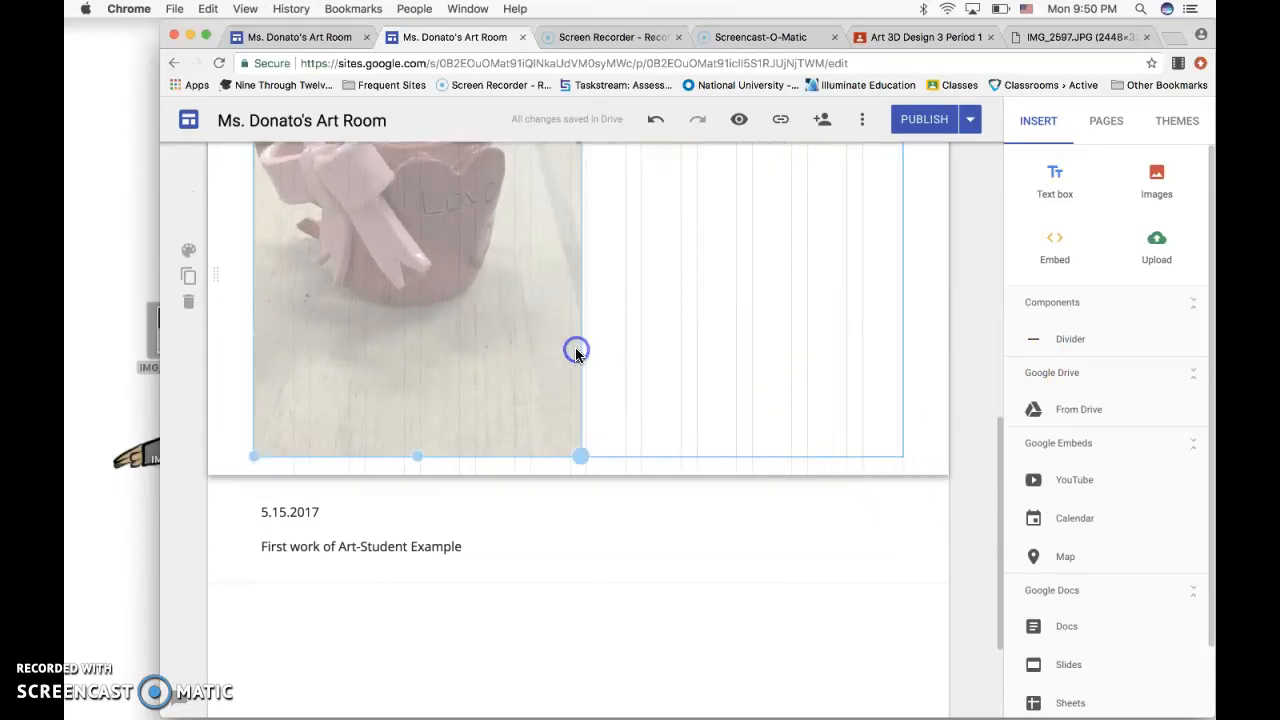
Move the combined text and mug photo column to the right half of the section.
{"action": "scroll", "coordinate": [649, 362], "scroll_direction": "up", "scroll_amount": 2}
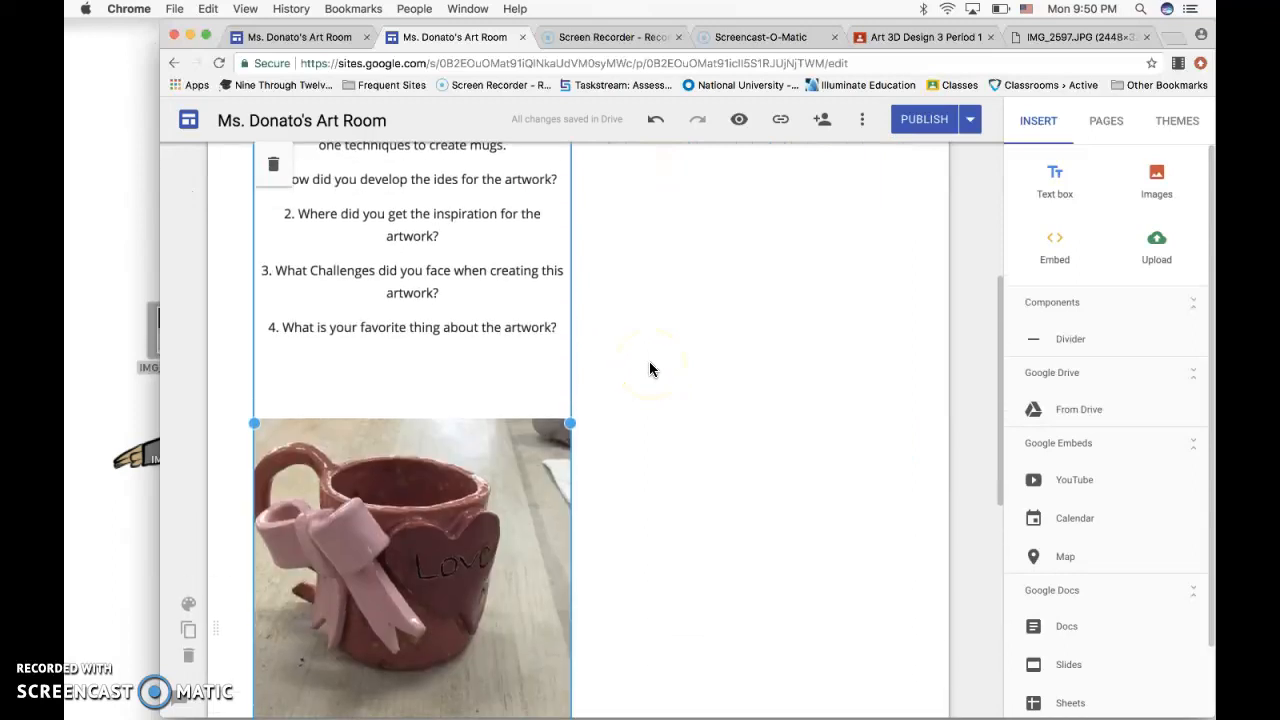
{"action": "scroll", "coordinate": [606, 443], "scroll_direction": "up", "scroll_amount": 1}
{"action": "scroll", "coordinate": [606, 450], "scroll_direction": "up", "scroll_amount": 2}
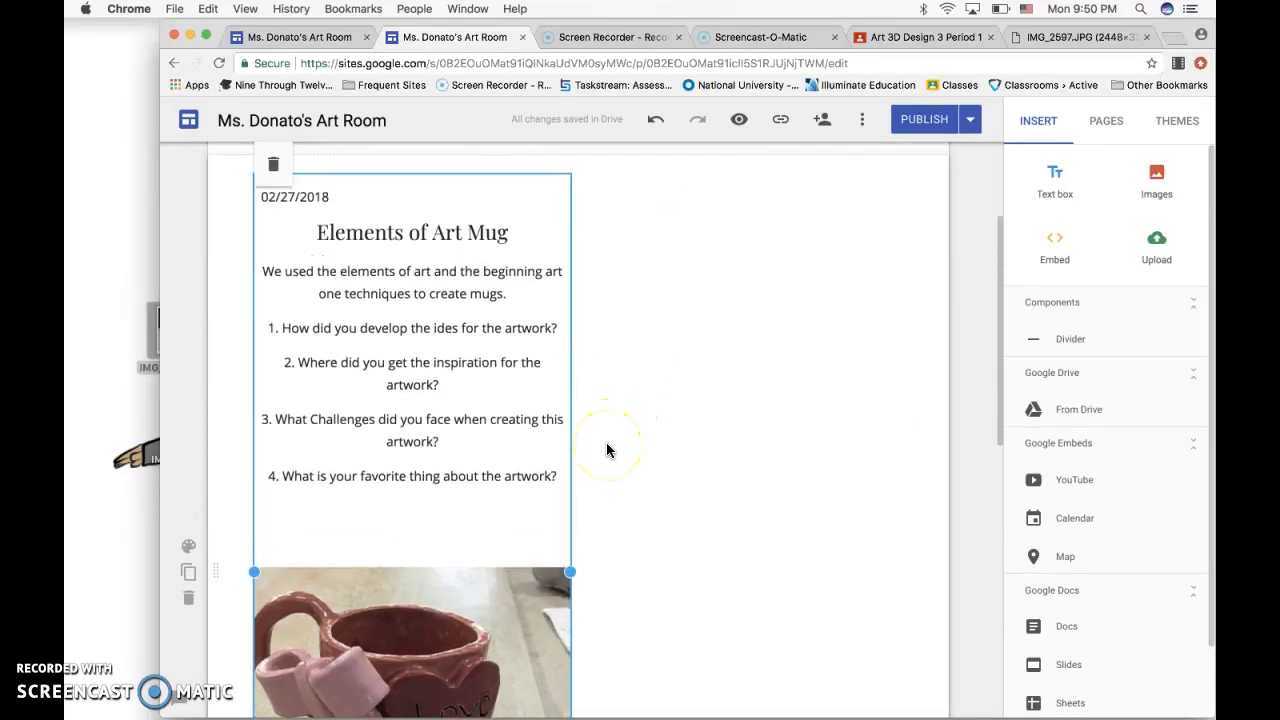
{"action": "scroll", "coordinate": [606, 450], "scroll_direction": "down", "scroll_amount": 2}
{"action": "left_click_drag", "start_coordinate": [457, 587], "coordinate": [768, 390]}
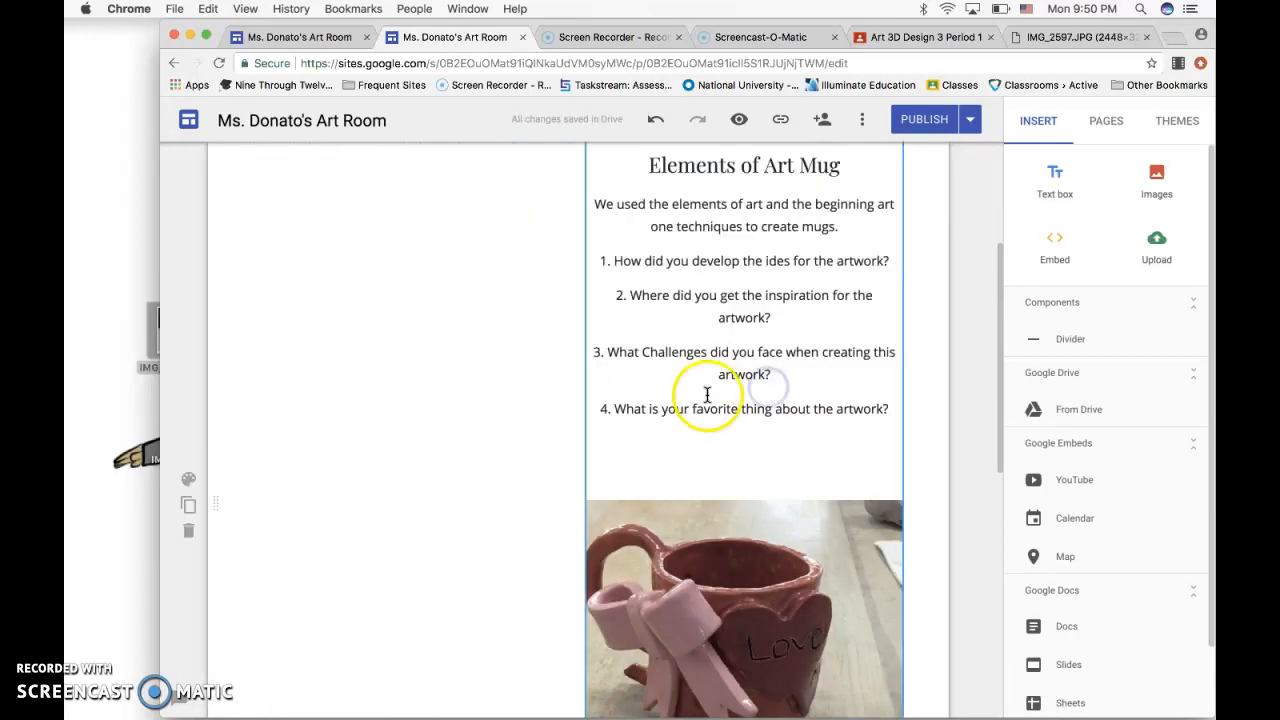
Try to move the mug photo on its own into the empty left half of the section beside the text.
{"action": "scroll", "coordinate": [706, 394], "scroll_direction": "up", "scroll_amount": 1}
{"action": "scroll", "coordinate": [706, 394], "scroll_direction": "down", "scroll_amount": 3}
{"action": "scroll", "coordinate": [706, 394], "scroll_direction": "down", "scroll_amount": 1}
{"action": "left_click", "coordinate": [712, 370]}
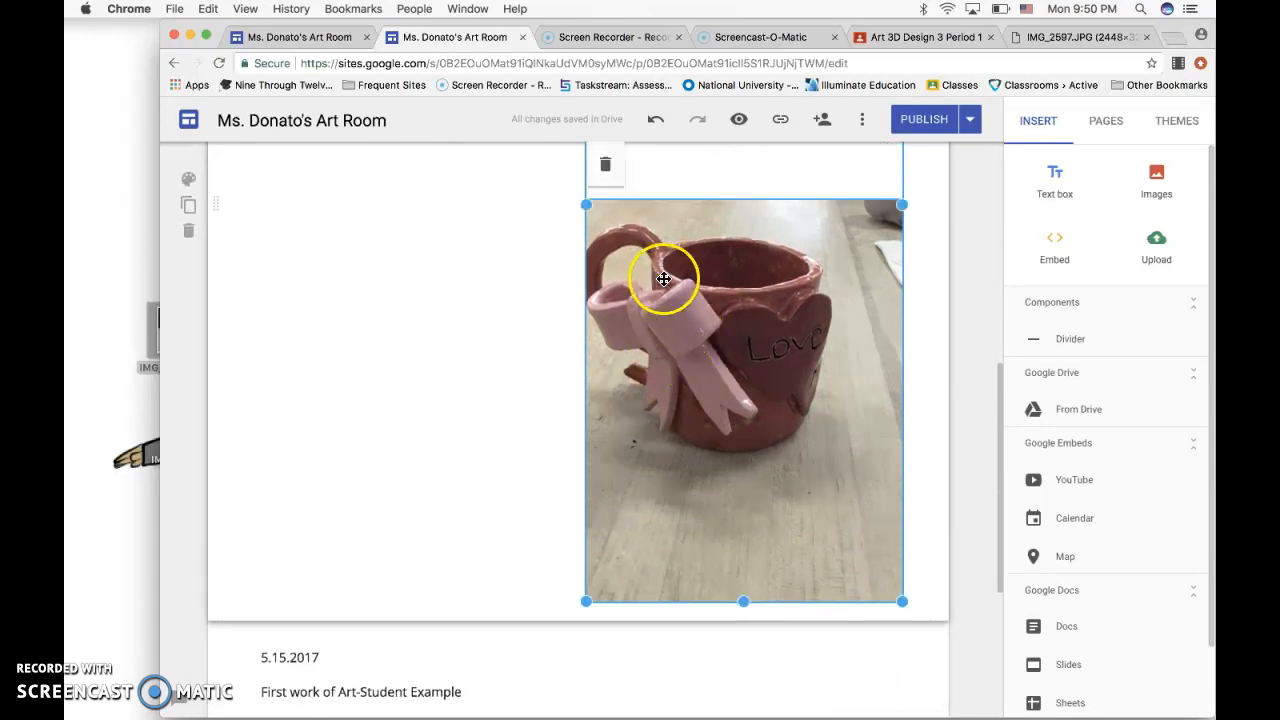
{"action": "scroll", "coordinate": [696, 330], "scroll_direction": "up", "scroll_amount": 2}
{"action": "scroll", "coordinate": [696, 330], "scroll_direction": "up", "scroll_amount": 5}
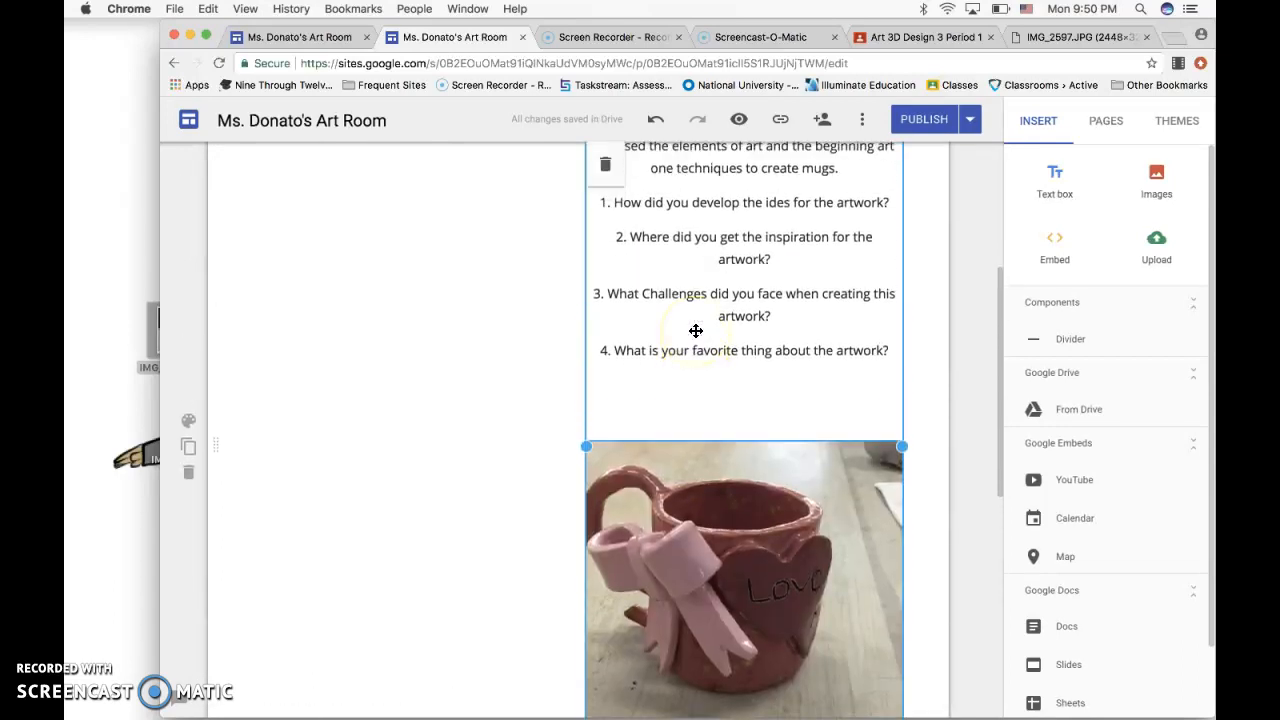
{"action": "scroll", "coordinate": [696, 330], "scroll_direction": "down", "scroll_amount": 10}
{"action": "left_click_drag", "start_coordinate": [697, 331], "coordinate": [541, 472]}
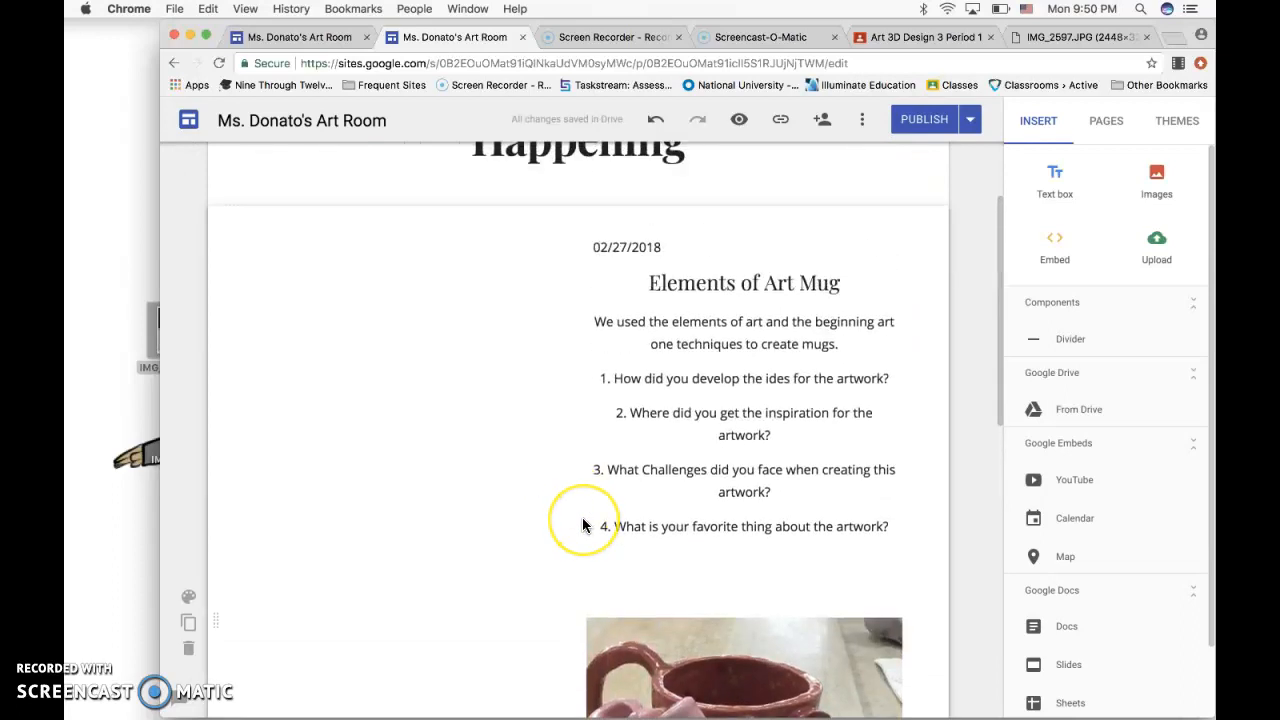
{"action": "scroll", "coordinate": [583, 523], "scroll_direction": "down", "scroll_amount": 6}
{"action": "scroll", "coordinate": [583, 523], "scroll_direction": "up", "scroll_amount": 1}
{"action": "scroll", "coordinate": [586, 520], "scroll_direction": "up", "scroll_amount": 1}
{"action": "left_click", "coordinate": [634, 477]}
Move the text and photo column back to the left side and widen it to the page's full content width.
{"action": "scroll", "coordinate": [676, 468], "scroll_direction": "up", "scroll_amount": 2}
{"action": "scroll", "coordinate": [678, 466], "scroll_direction": "up", "scroll_amount": 3}
{"action": "left_click", "coordinate": [710, 346]}
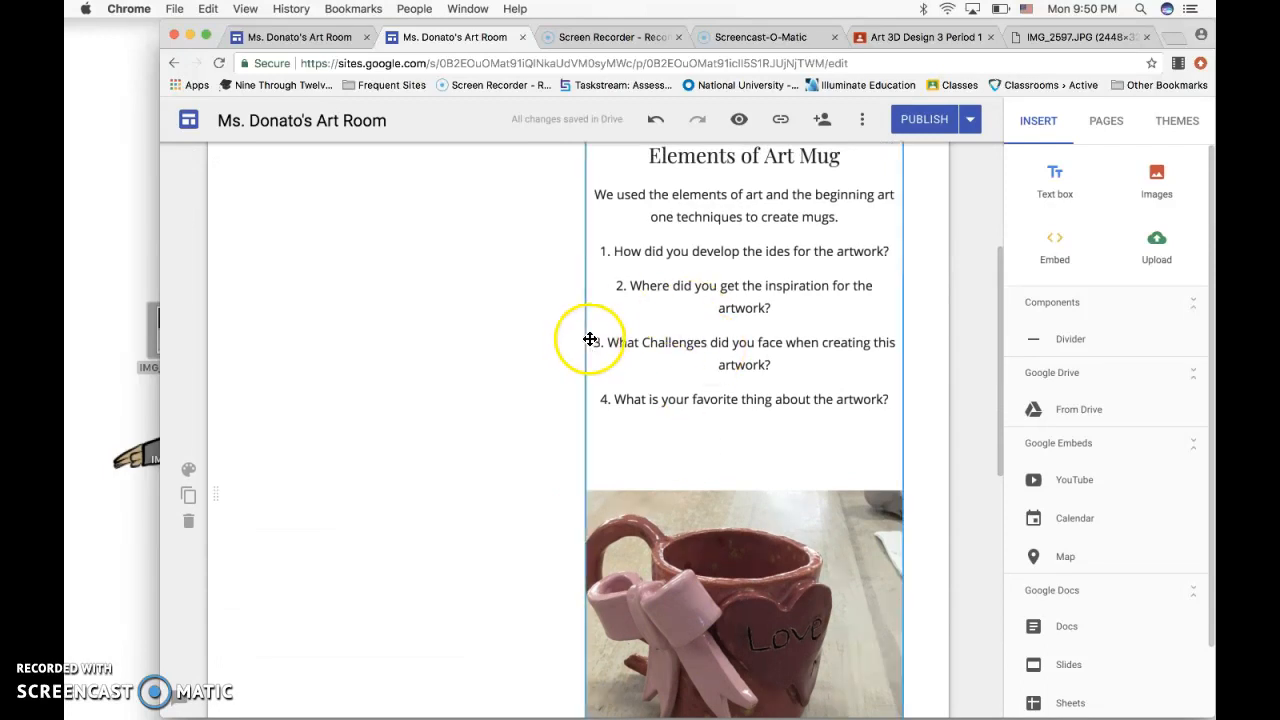
{"action": "left_click_drag", "start_coordinate": [587, 339], "coordinate": [454, 337]}
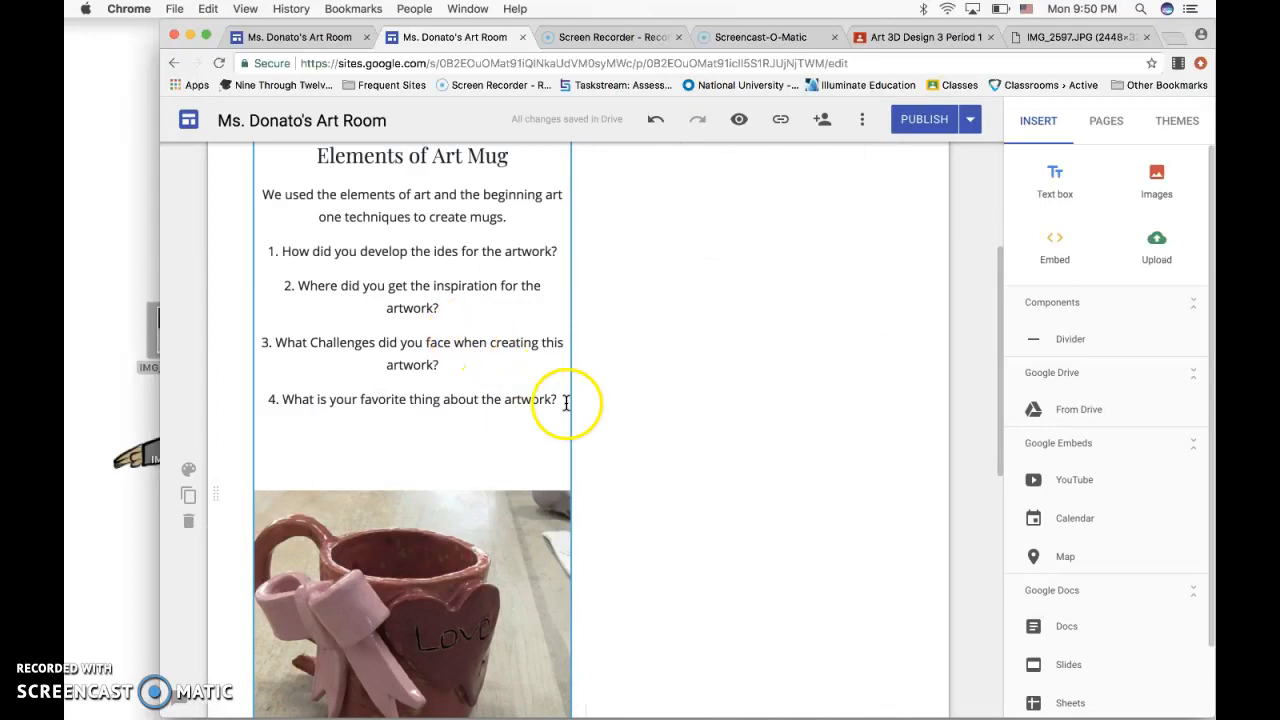
{"action": "left_click", "coordinate": [563, 500]}
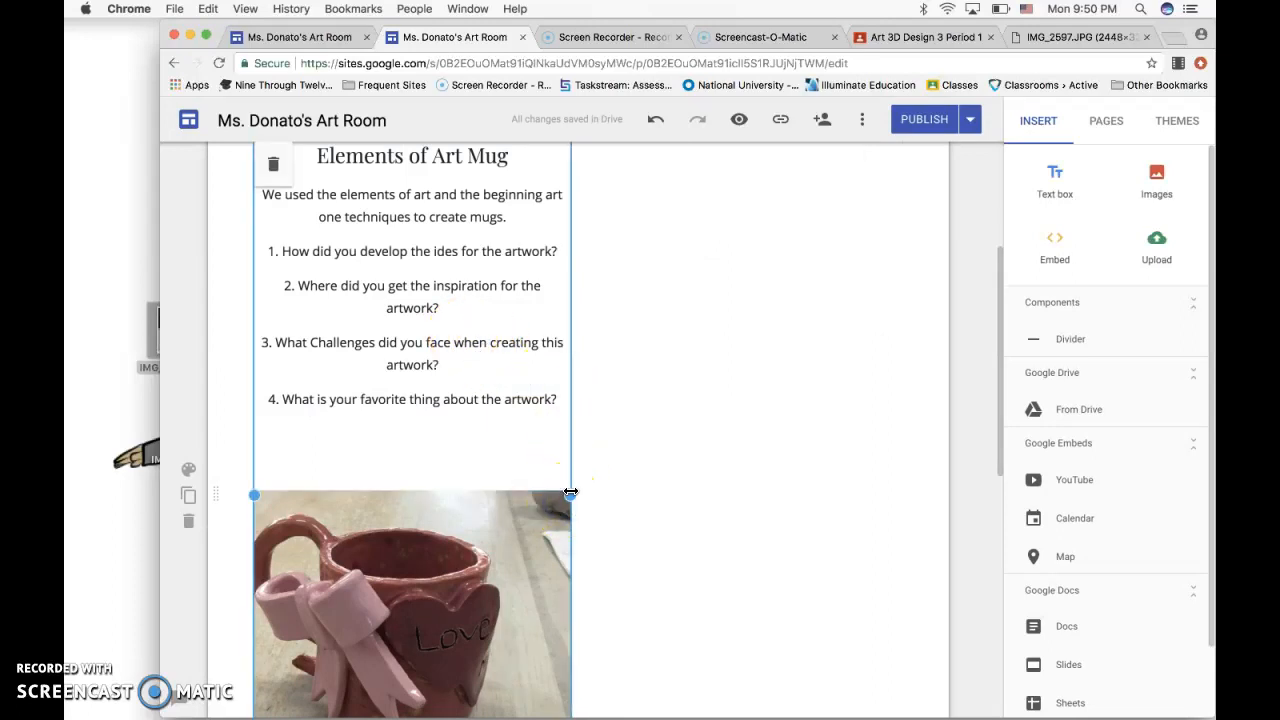
{"action": "left_click_drag", "start_coordinate": [570, 496], "coordinate": [884, 537]}
{"action": "left_click_drag", "start_coordinate": [918, 537], "coordinate": [903, 541]}
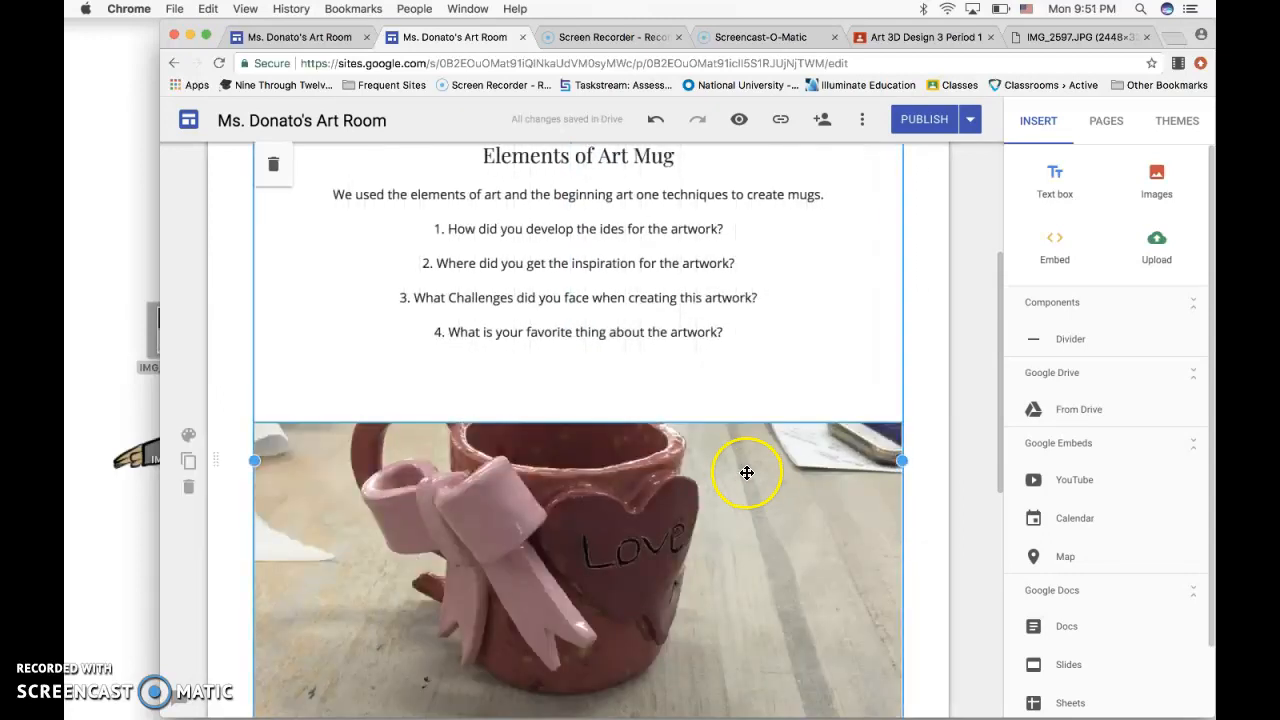
{"action": "scroll", "coordinate": [723, 508], "scroll_direction": "down", "scroll_amount": 3}
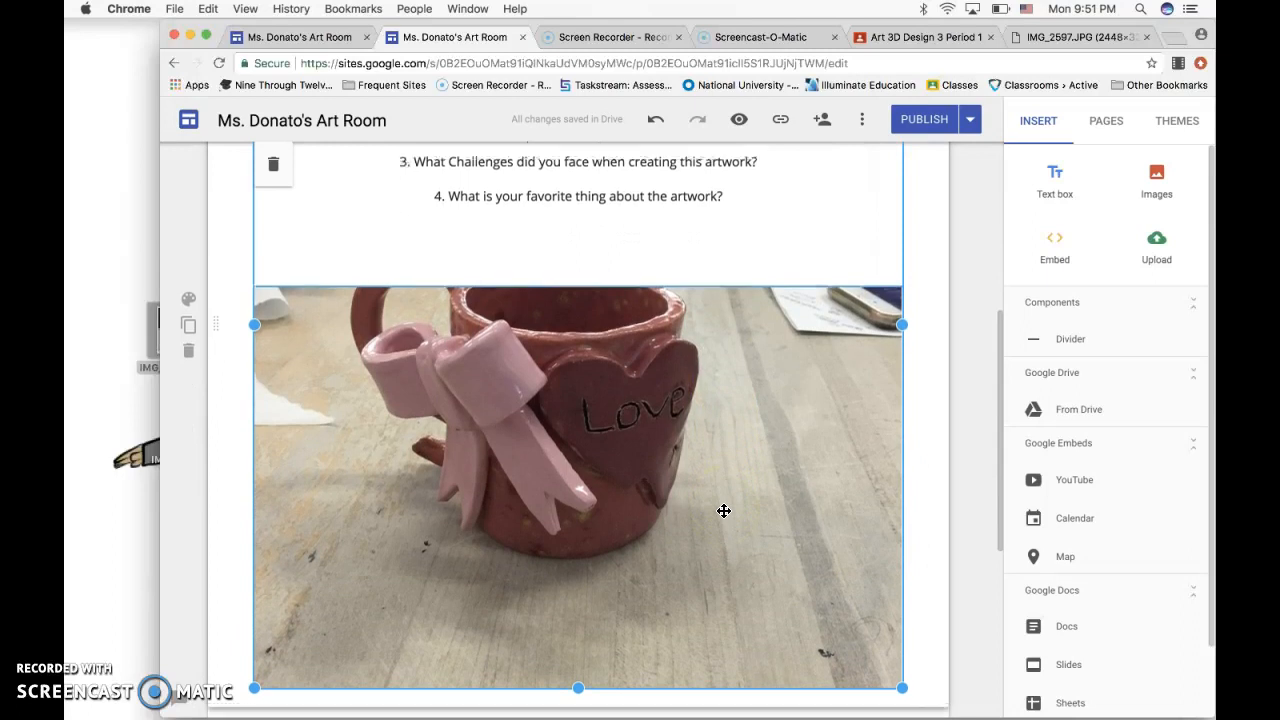
{"action": "scroll", "coordinate": [723, 510], "scroll_direction": "up", "scroll_amount": 4}
{"action": "left_click", "coordinate": [636, 463]}
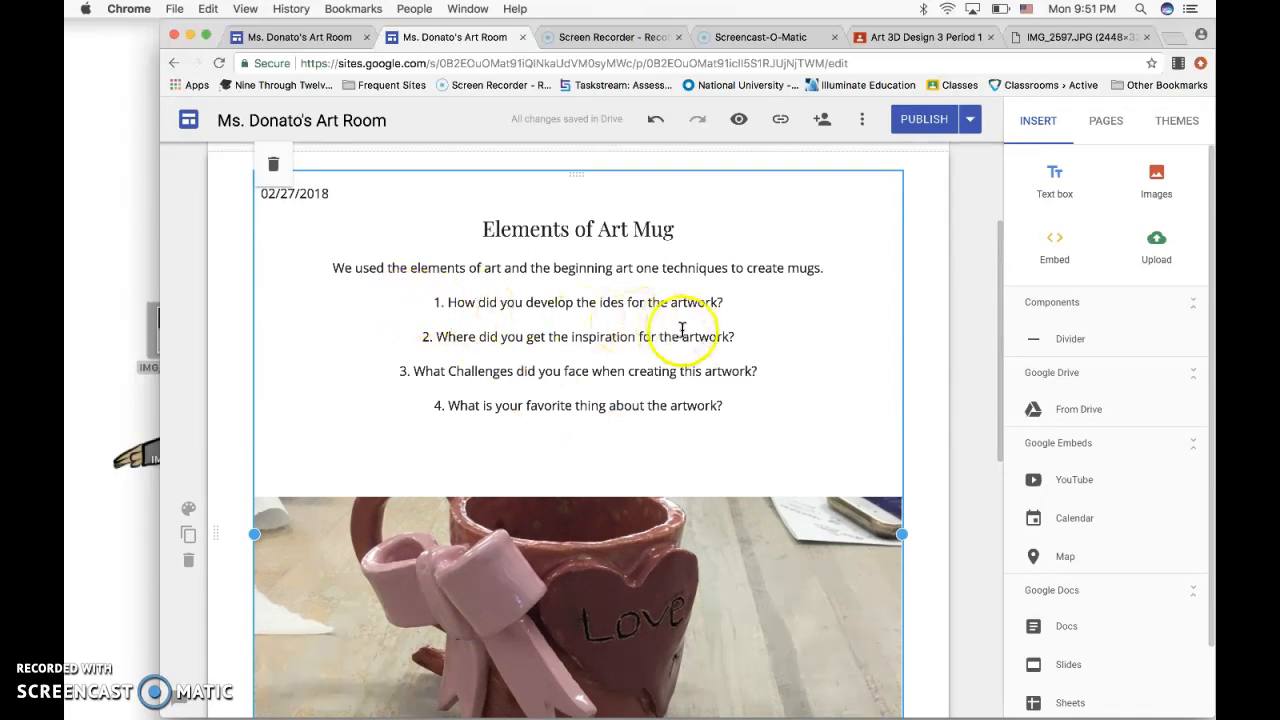
Publish the updated site and open the published What's Happening page.
{"action": "left_click", "coordinate": [791, 404]}
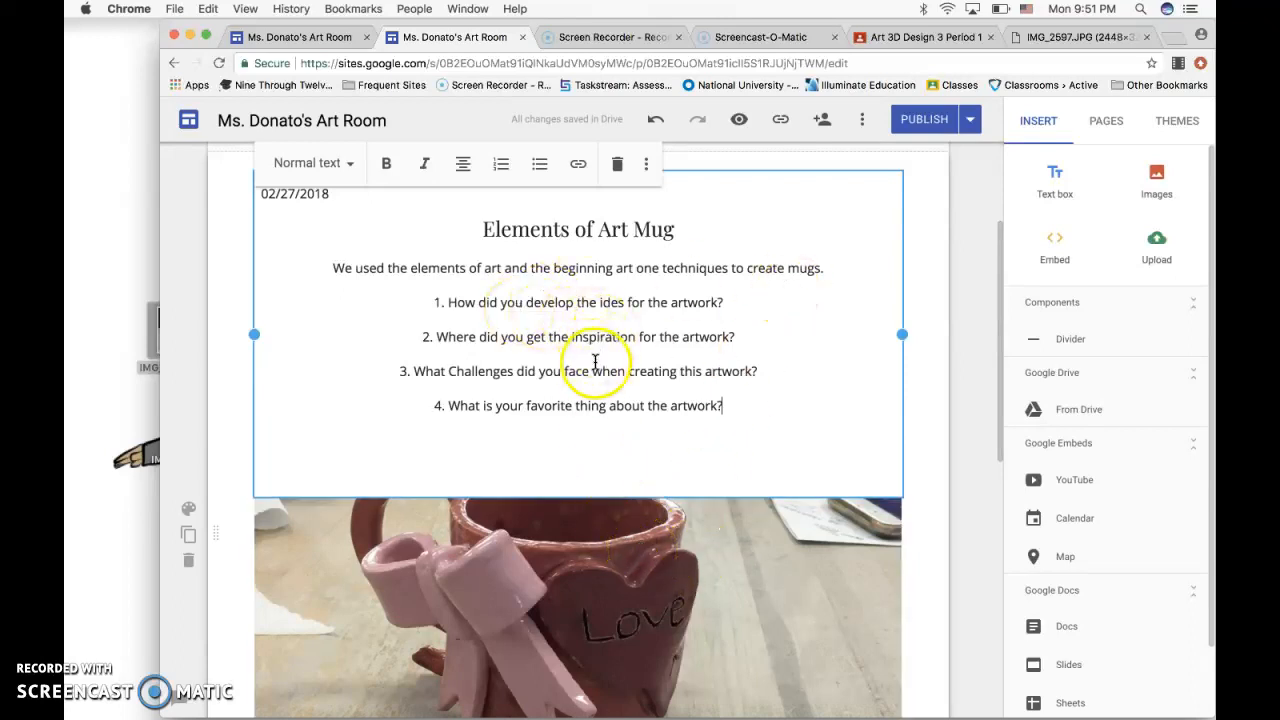
{"action": "left_click", "coordinate": [918, 130]}
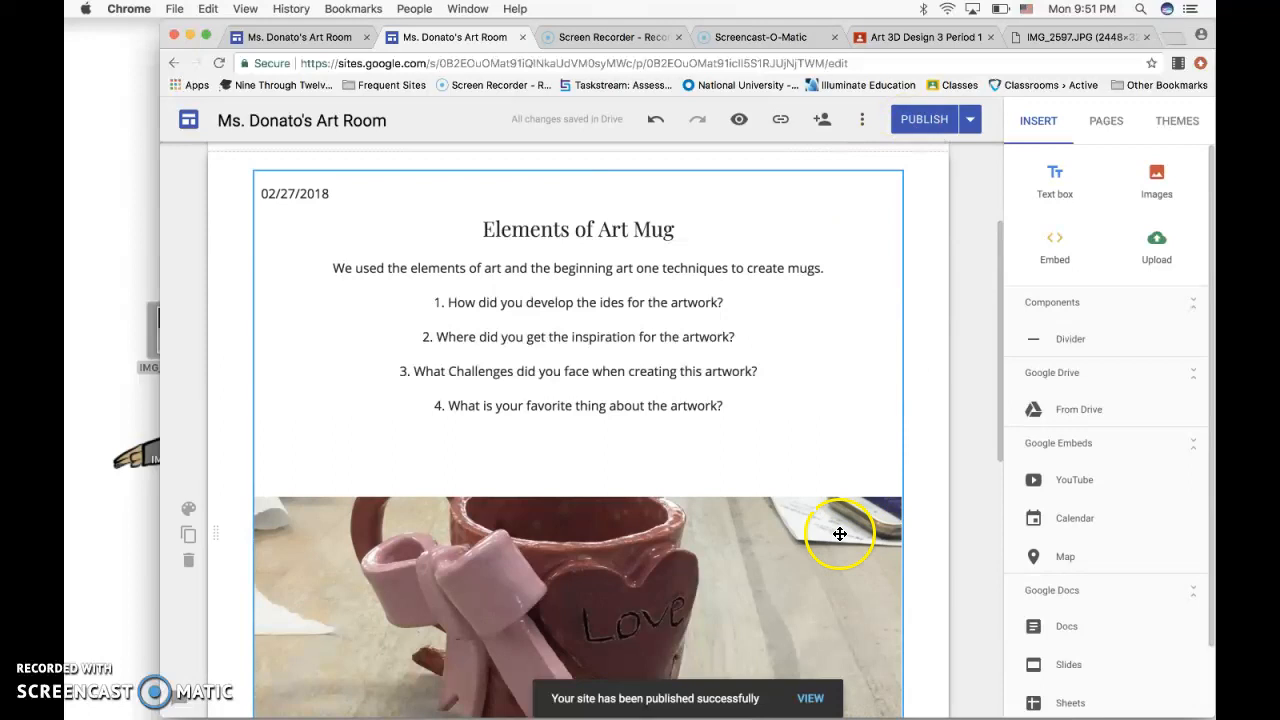
{"action": "left_click", "coordinate": [812, 700]}
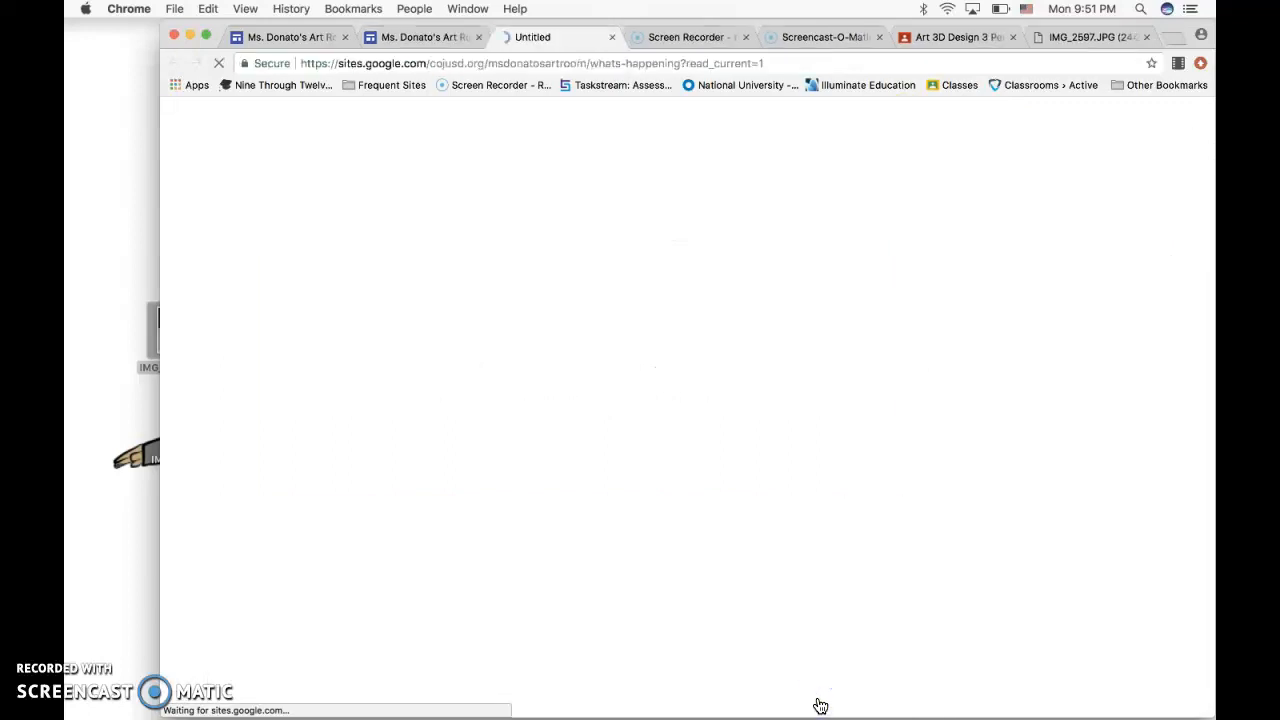
Copy the full web address of the published What's Happening page.
{"action": "left_click", "coordinate": [489, 63]}
{"action": "right_click", "coordinate": [489, 61]}
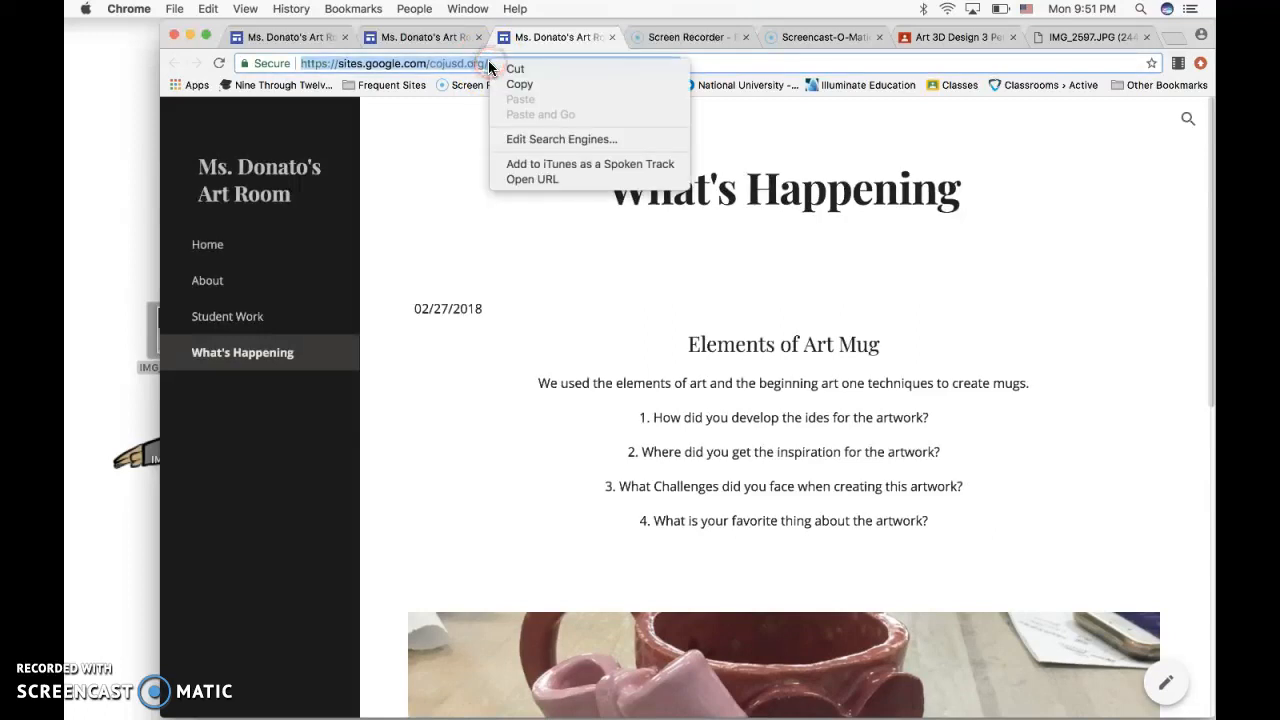
{"action": "left_click", "coordinate": [512, 85]}
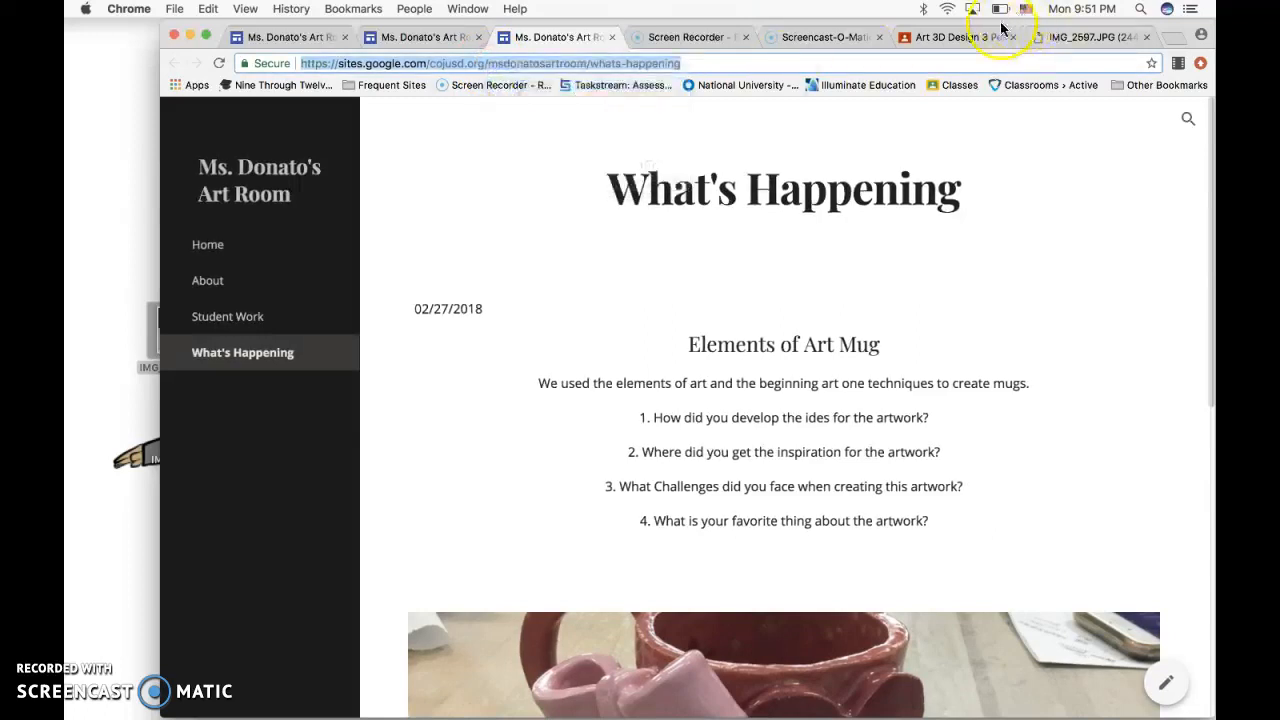
Switch to the Art 3D Design 3 class in Google Classroom and post the copied site link as a class comment on the Website assignment.
{"action": "left_click", "coordinate": [960, 37]}
{"action": "scroll", "coordinate": [672, 440], "scroll_direction": "down", "scroll_amount": 3}
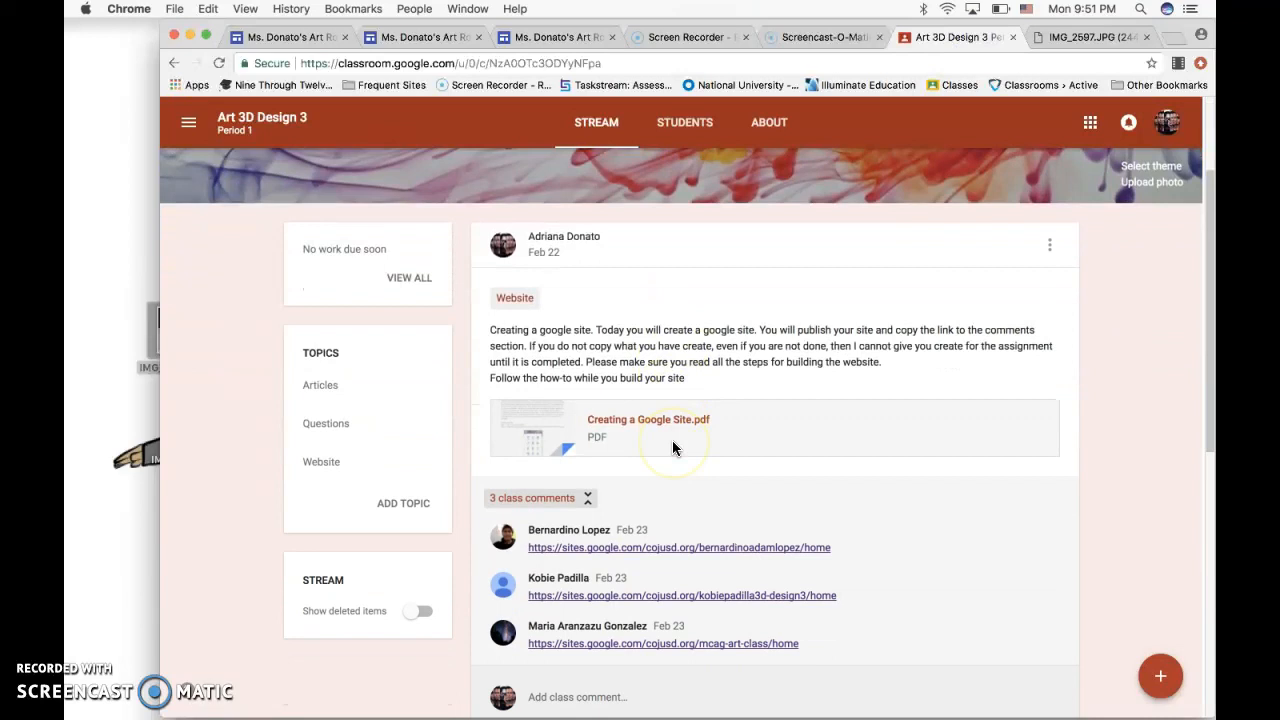
{"action": "scroll", "coordinate": [851, 470], "scroll_direction": "down", "scroll_amount": 2}
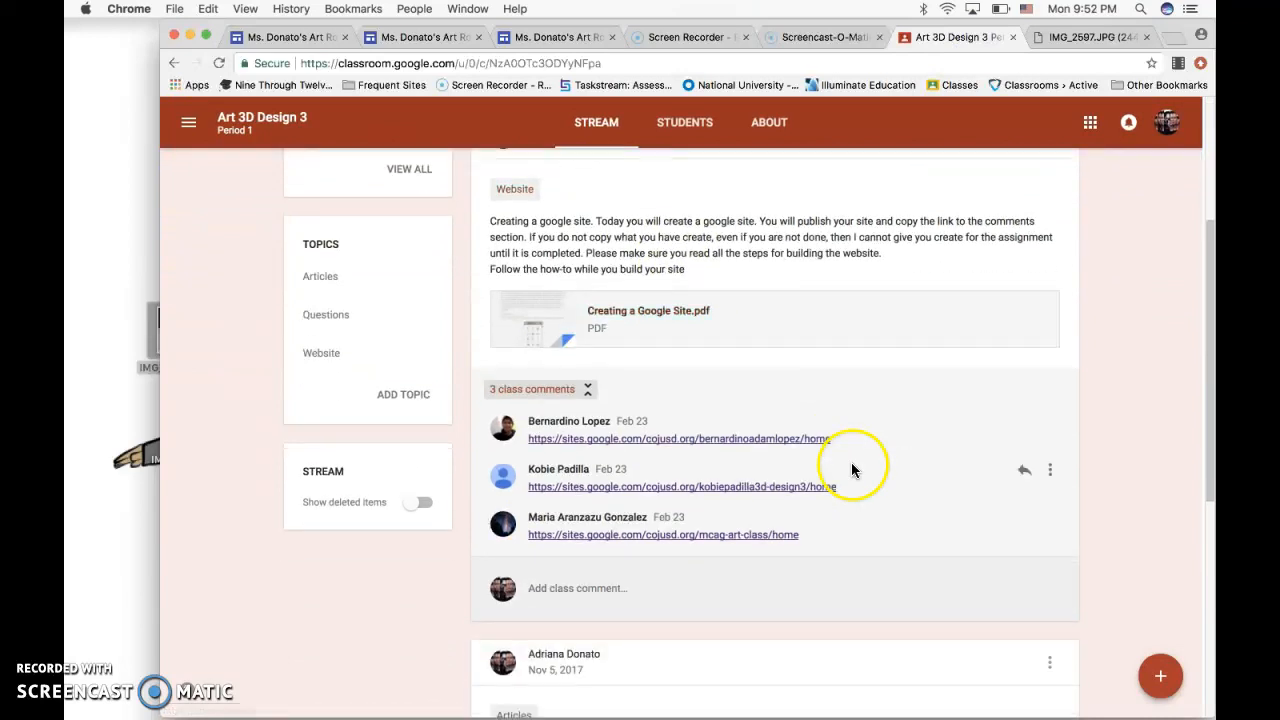
{"action": "left_click", "coordinate": [573, 592]}
{"action": "key", "text": "super+v"}
{"action": "left_click", "coordinate": [1030, 590]}
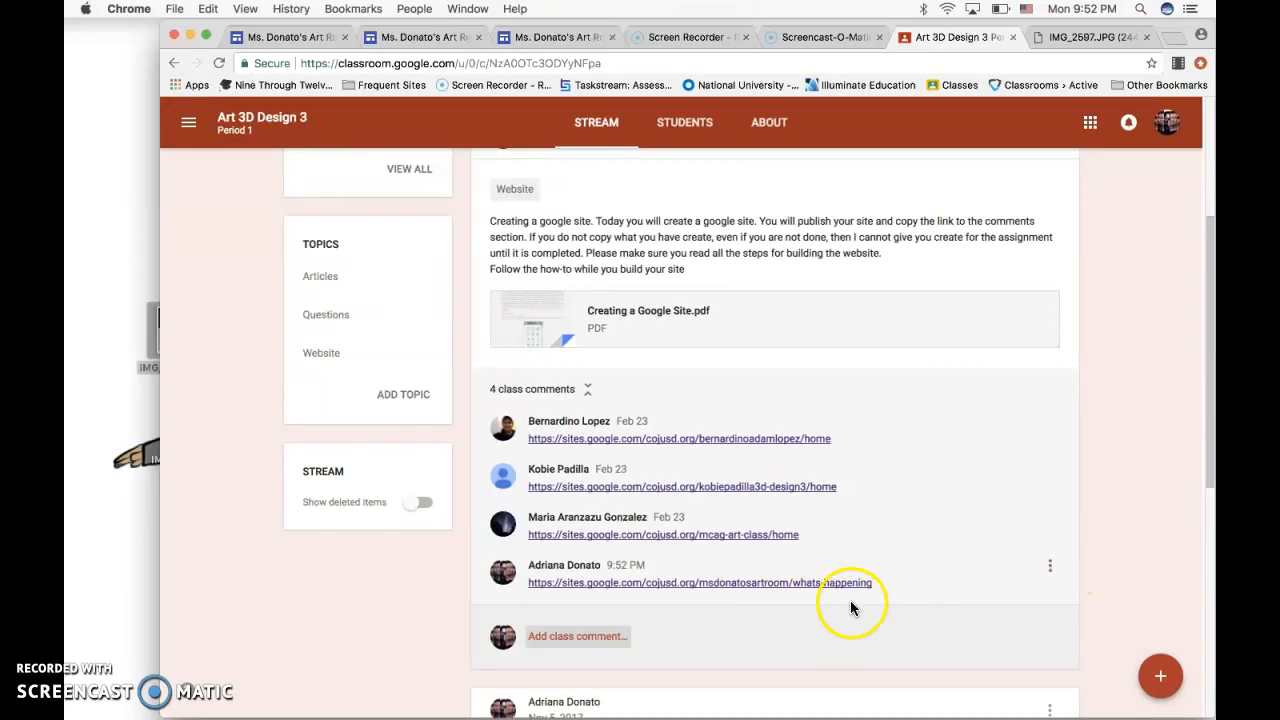
Open the newly posted site link from the class comments and check the Elements of Art Mug entry on the page.
{"action": "left_click", "coordinate": [850, 590]}
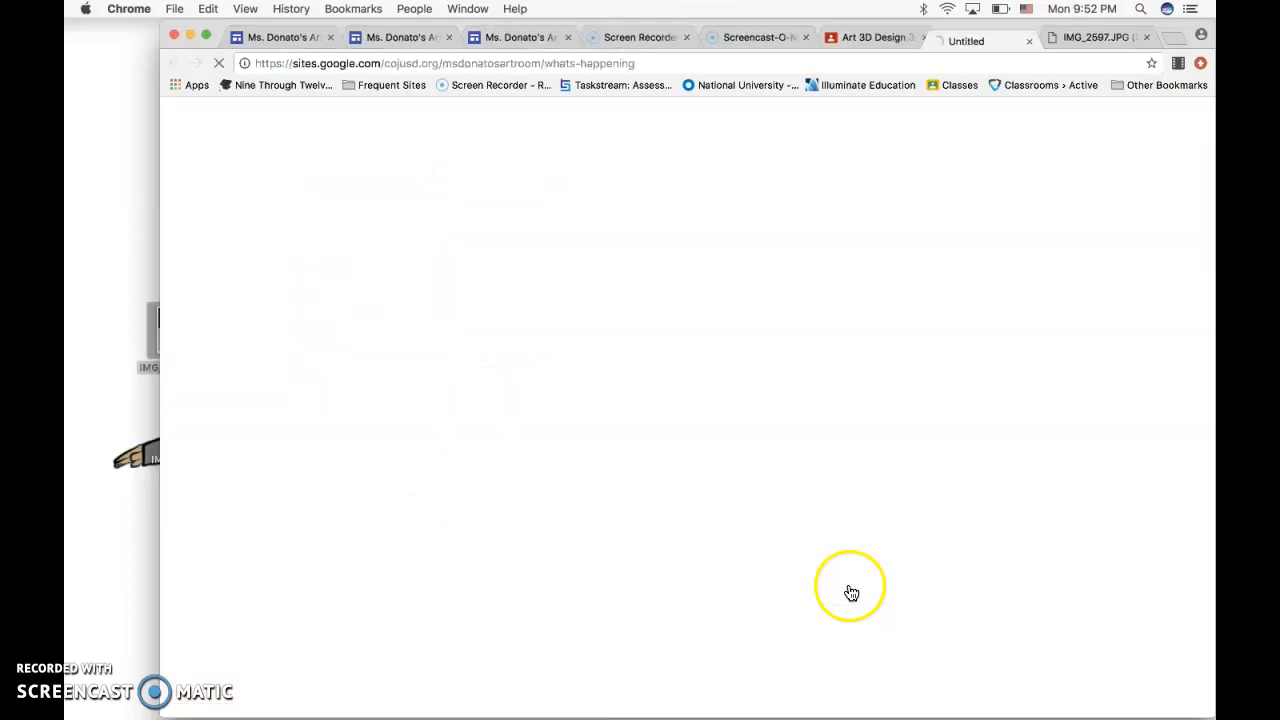
{"action": "scroll", "coordinate": [952, 468], "scroll_direction": "down", "scroll_amount": 5}
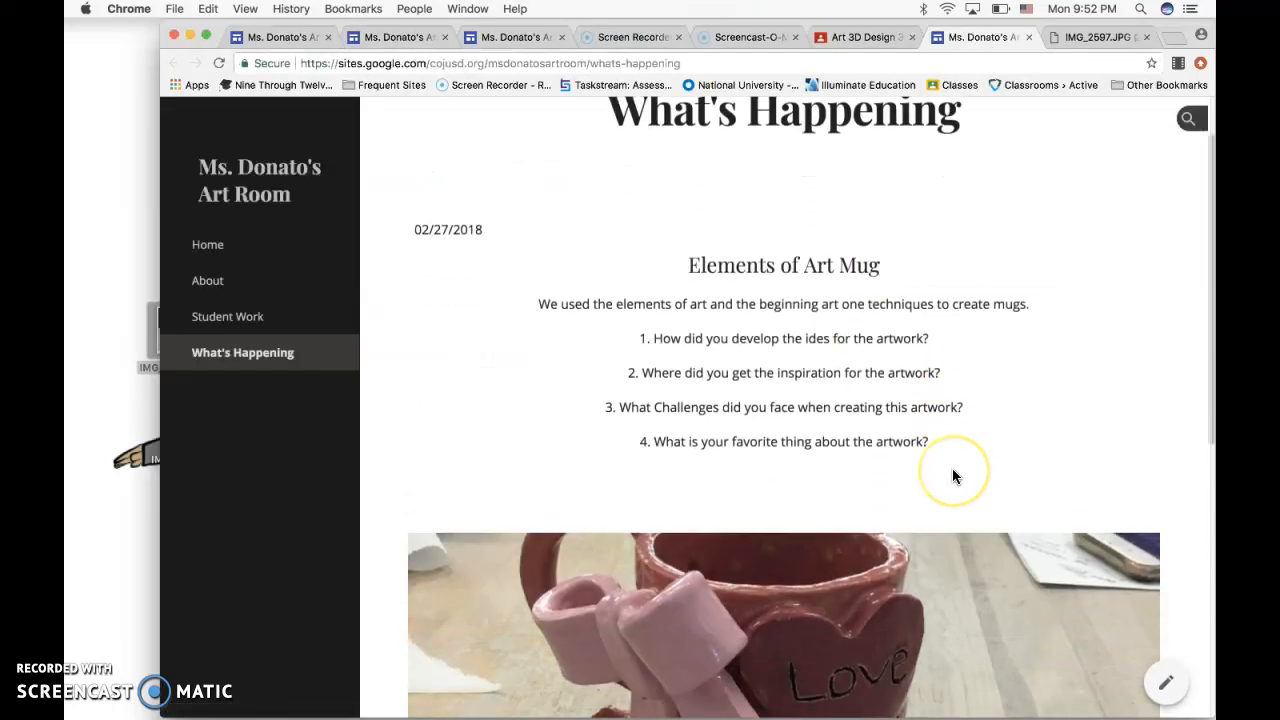
{"action": "scroll", "coordinate": [952, 476], "scroll_direction": "up", "scroll_amount": 5}
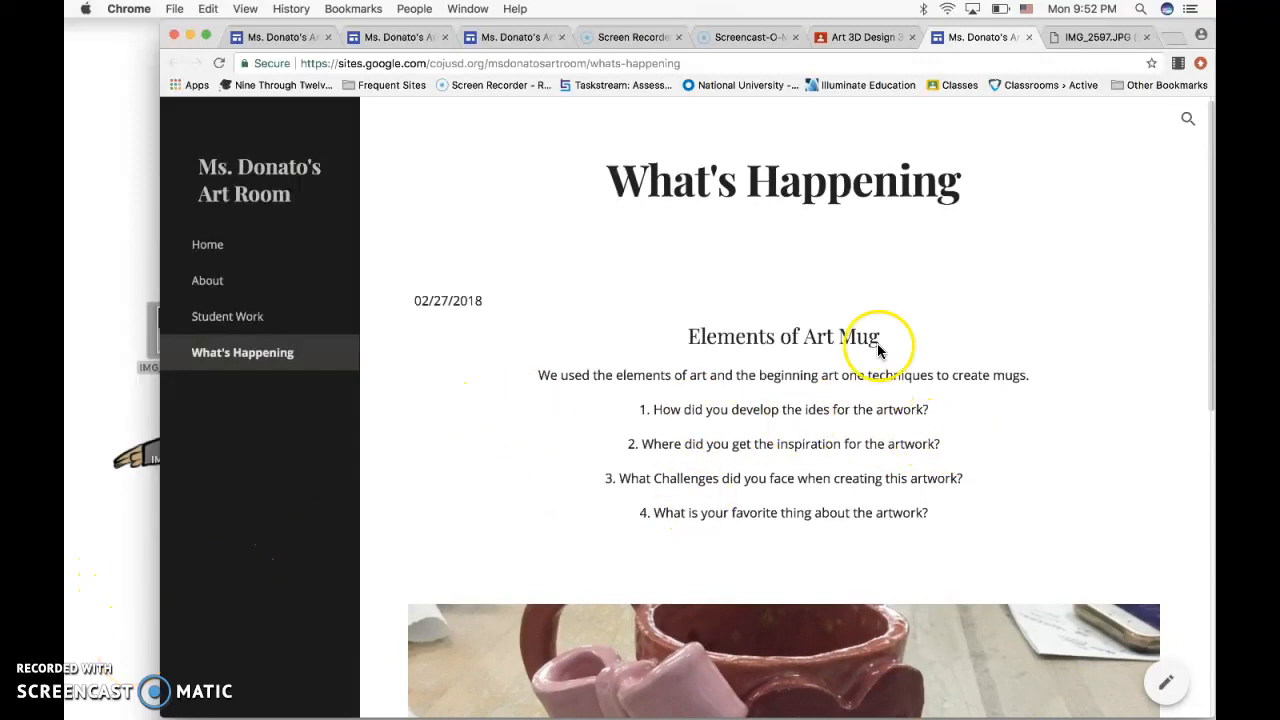
Return to the Art 3D Design 3 class stream and review the Website assignment's instructions, attached PDF and class comments.
{"action": "left_click", "coordinate": [869, 37]}
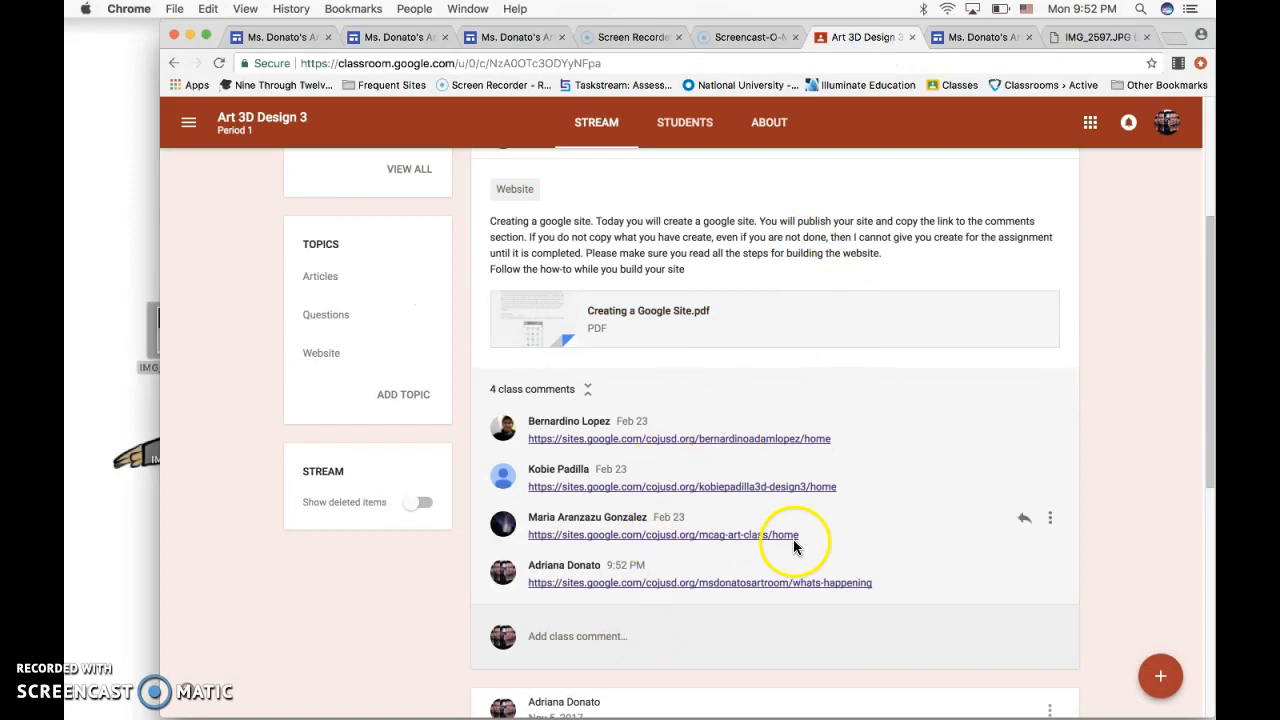
{"action": "scroll", "coordinate": [806, 534], "scroll_direction": "up", "scroll_amount": 2}
{"action": "scroll", "coordinate": [900, 505], "scroll_direction": "up", "scroll_amount": 3}
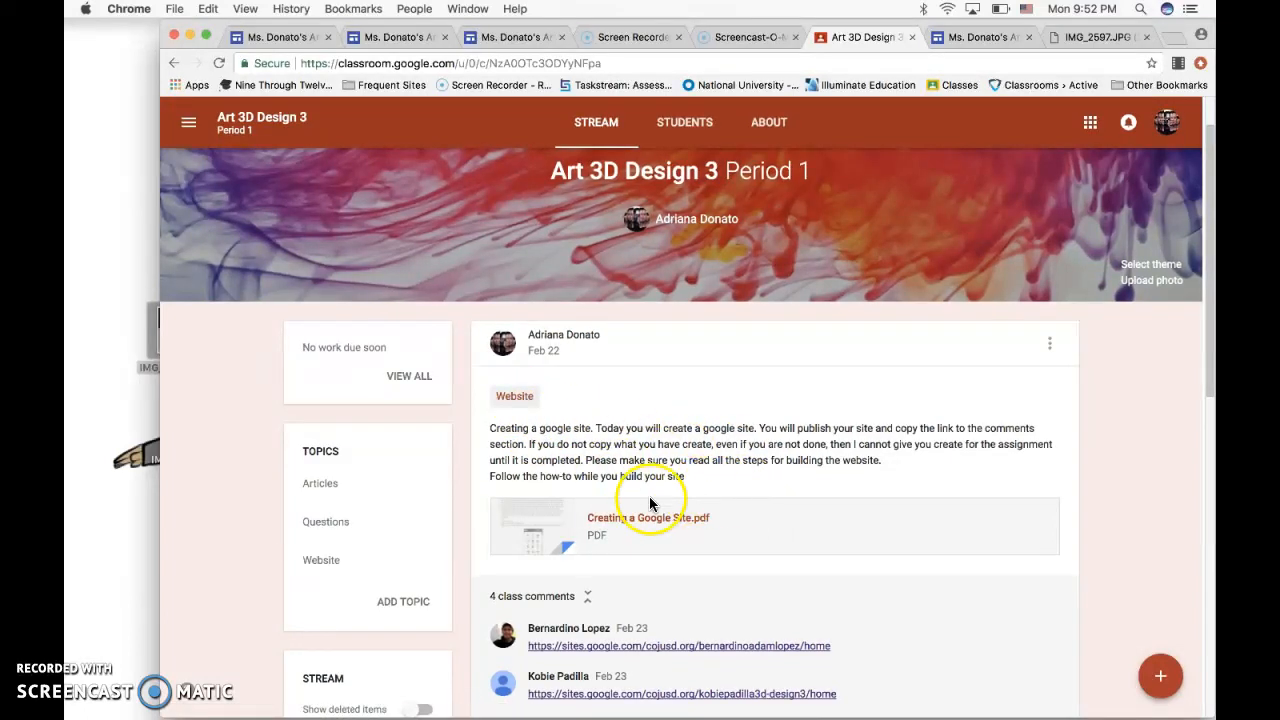
{"action": "scroll", "coordinate": [786, 543], "scroll_direction": "down", "scroll_amount": 3}
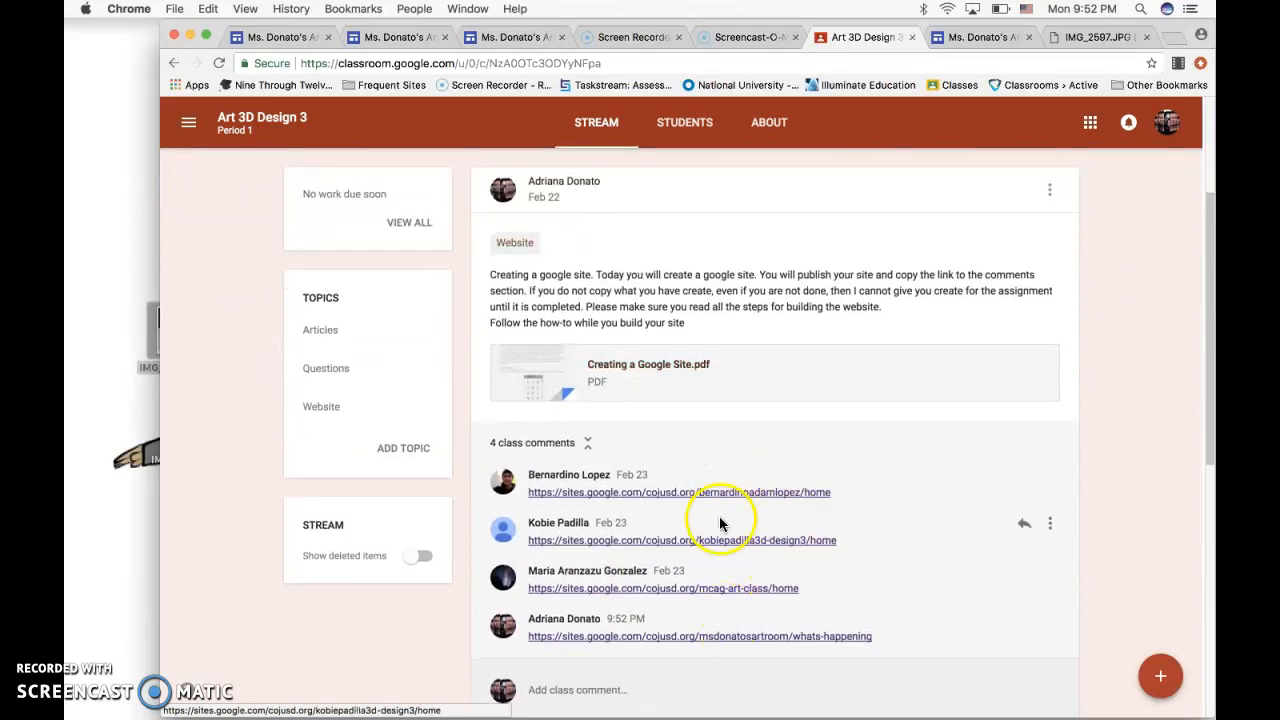
{"action": "scroll", "coordinate": [848, 352], "scroll_direction": "up", "scroll_amount": 1}
{"action": "scroll", "coordinate": [850, 345], "scroll_direction": "up", "scroll_amount": 1}
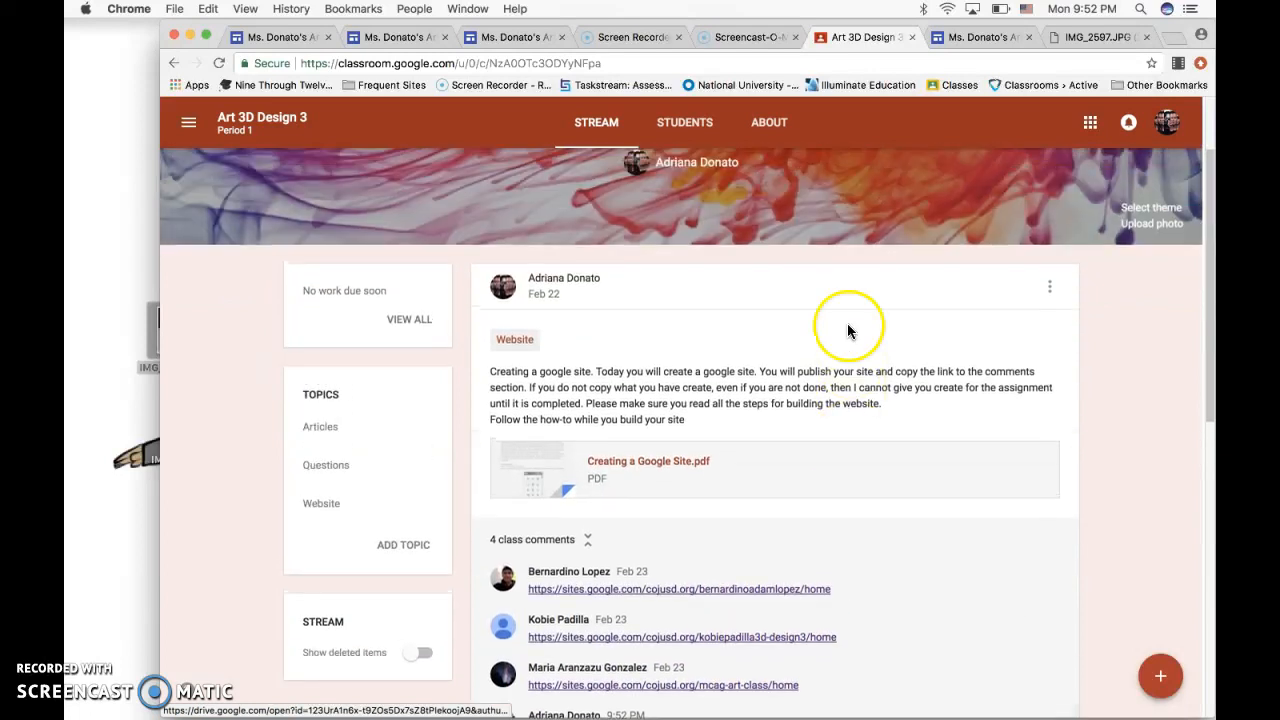